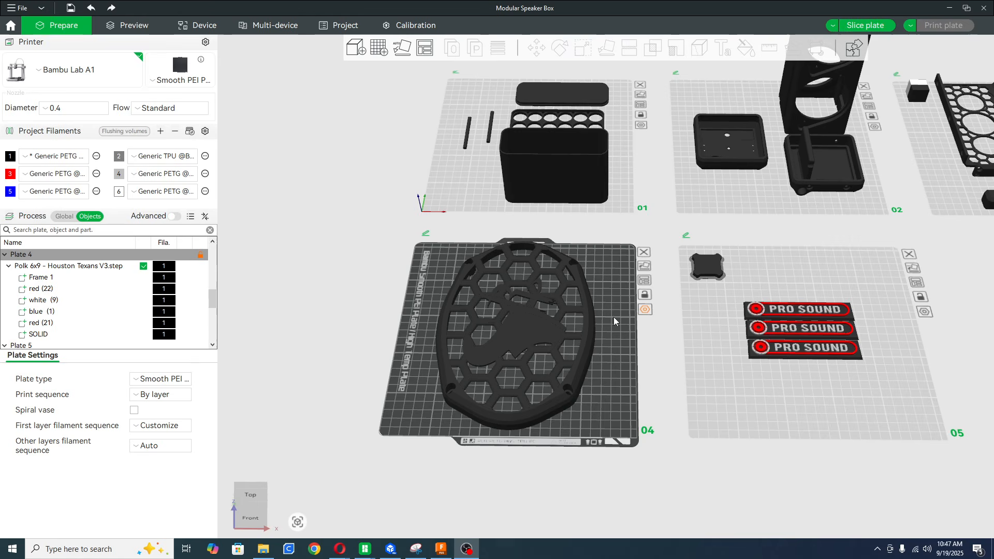
Examine the Houston Texans speaker grille on plate 4 up close, including its honeycomb and central logo, from several angles.
middle_click_drag(613, 317, 747, 319)
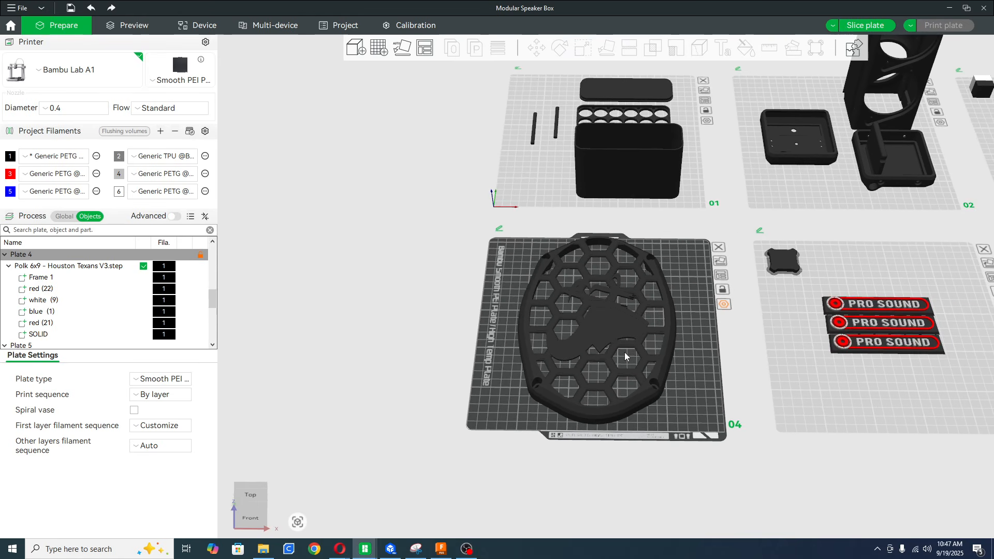
scroll(699, 346, "up", 5)
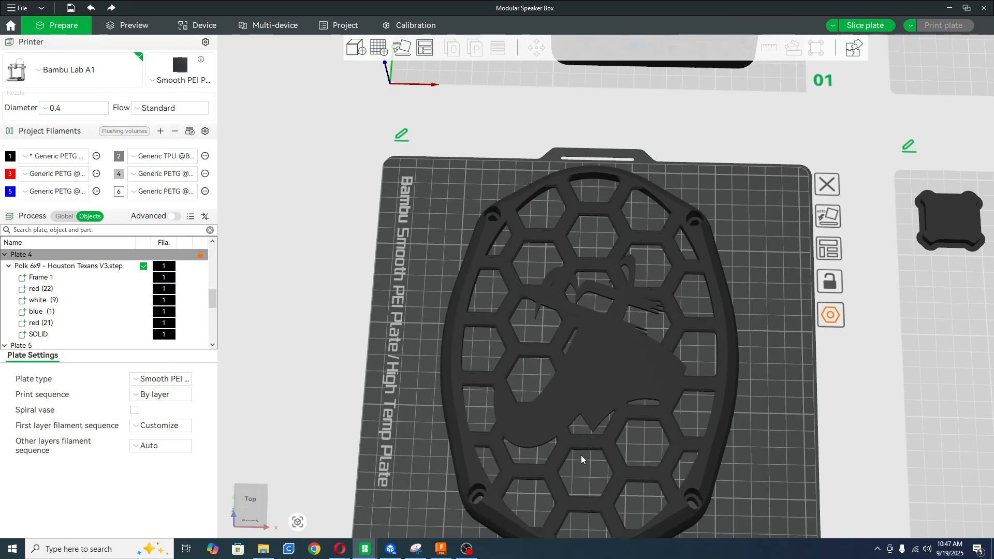
right_click_drag(582, 455, 617, 344)
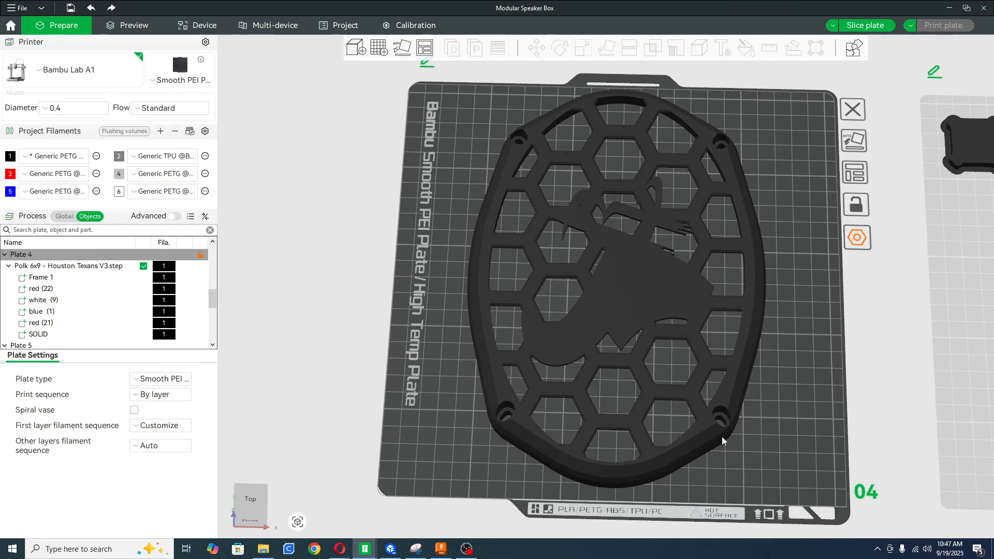
left_click_drag(777, 465, 777, 467)
scroll(827, 420, "up", 1)
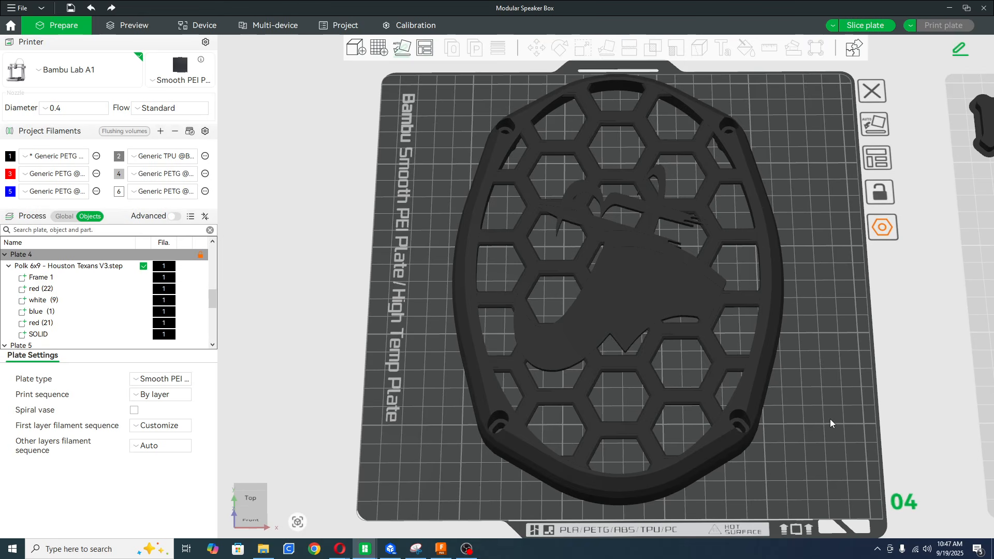
right_click_drag(811, 410, 727, 383)
scroll(726, 383, "down", 1)
scroll(725, 383, "down", 4)
right_click_drag(677, 344, 692, 380)
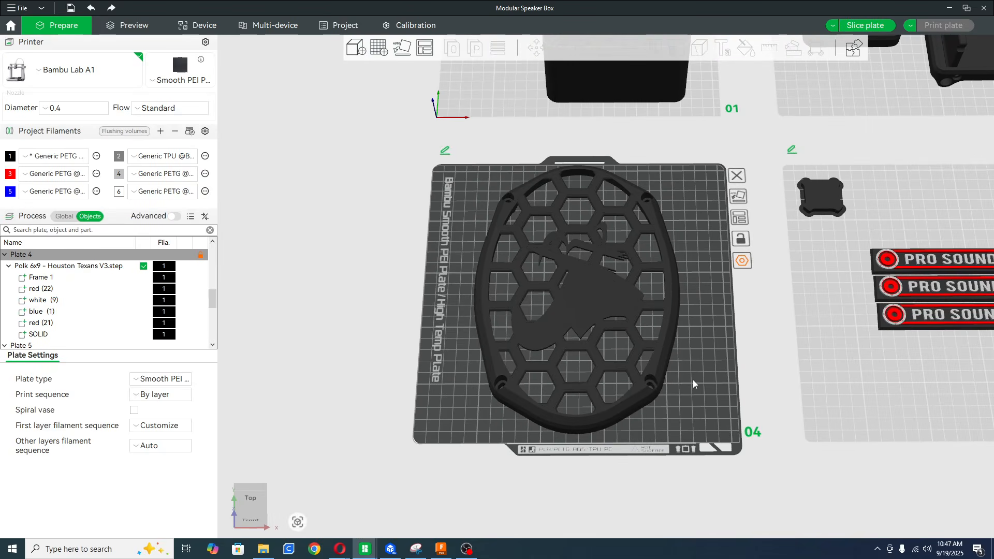
scroll(695, 377, "up", 4)
scroll(694, 376, "down", 2)
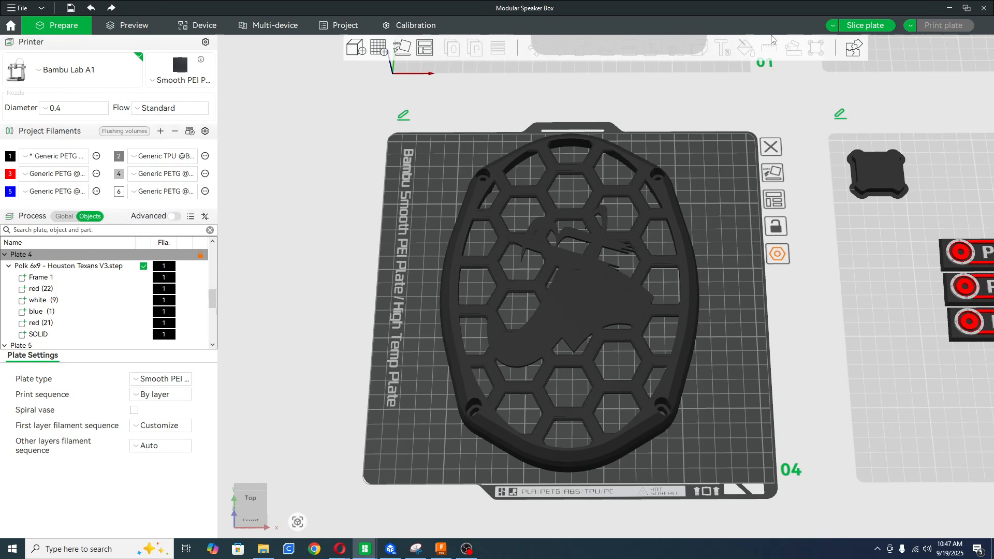
left_click(646, 273)
scroll(666, 243, "up", 8)
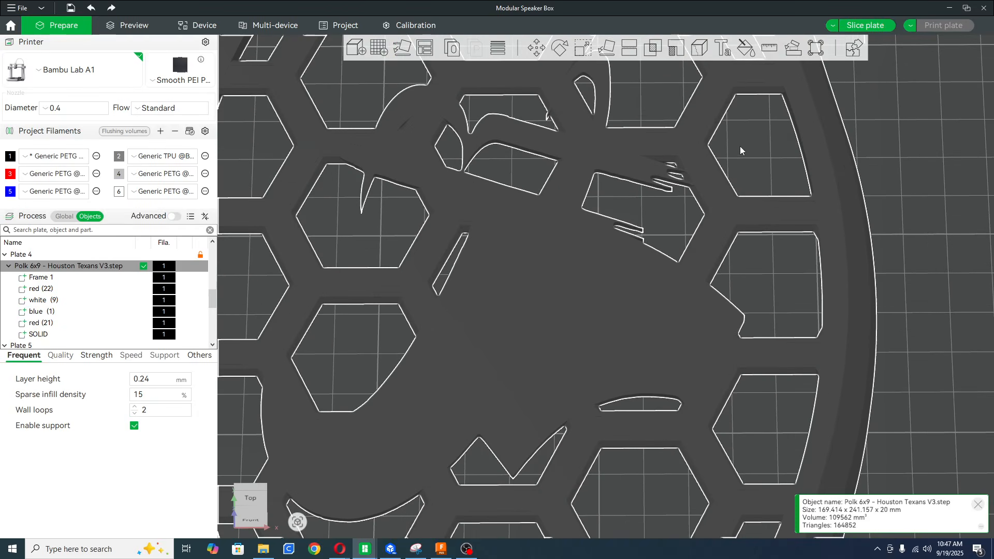
left_click(749, 165)
left_click_drag(750, 166, 762, 227)
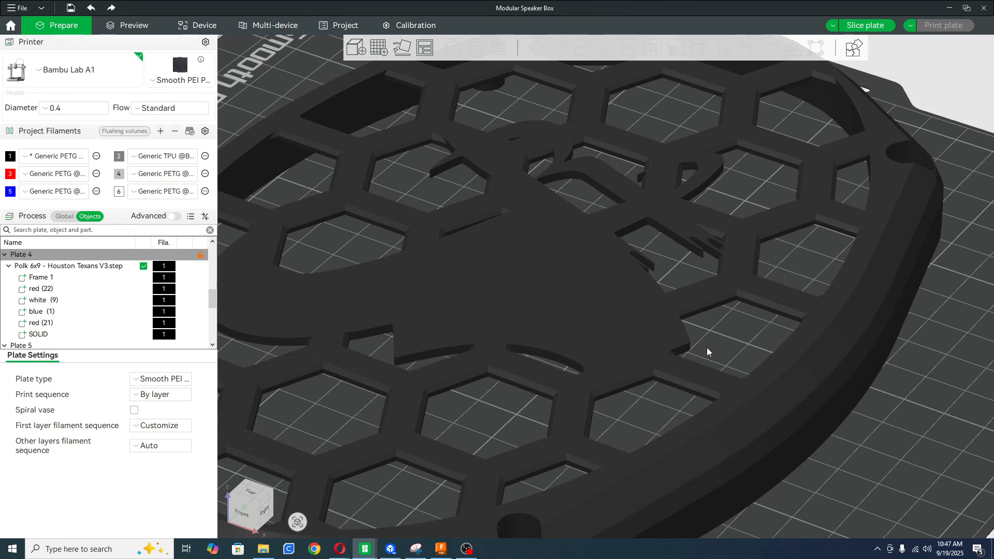
scroll(706, 346, "down", 6)
left_click_drag(753, 381, 779, 394)
left_click(619, 283)
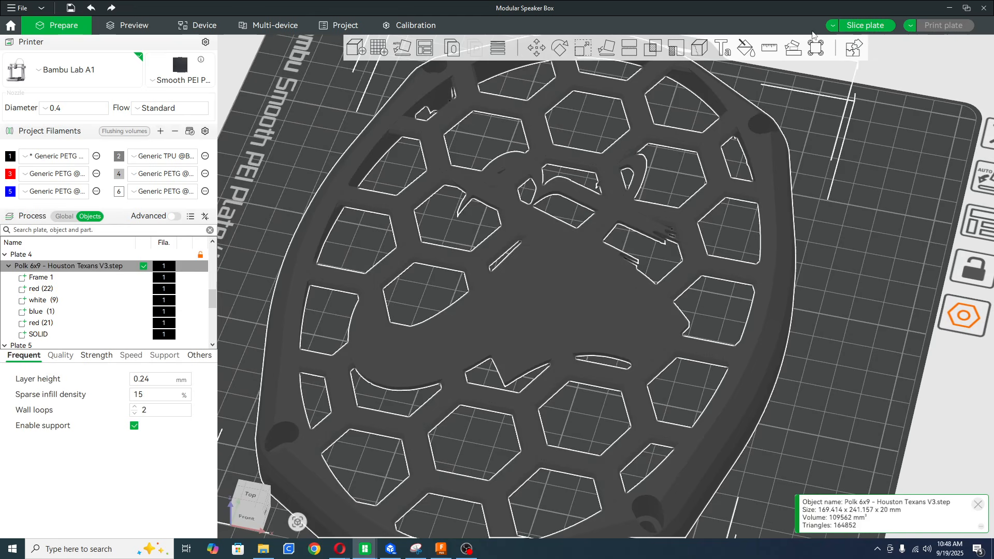
left_click(745, 47)
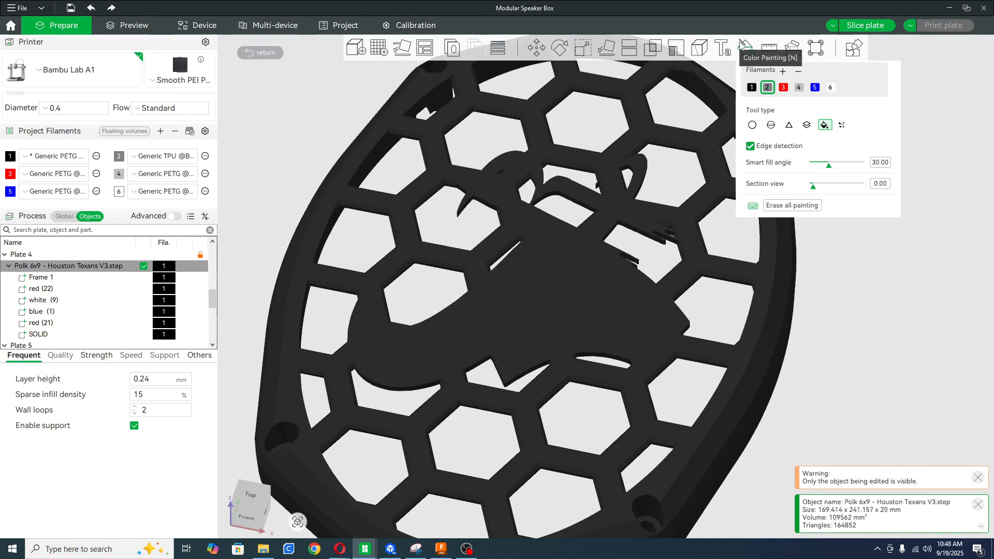
left_click(783, 87)
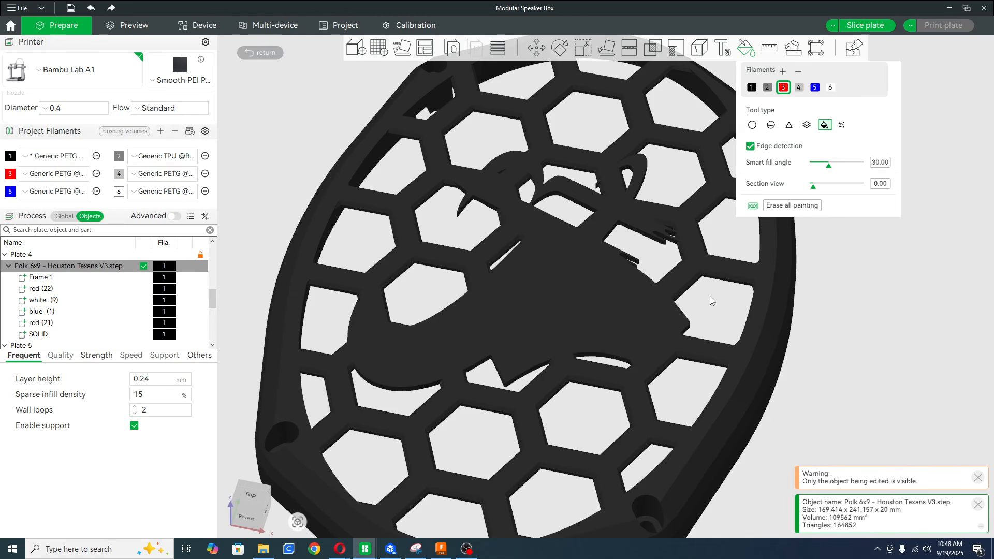
left_click(748, 49)
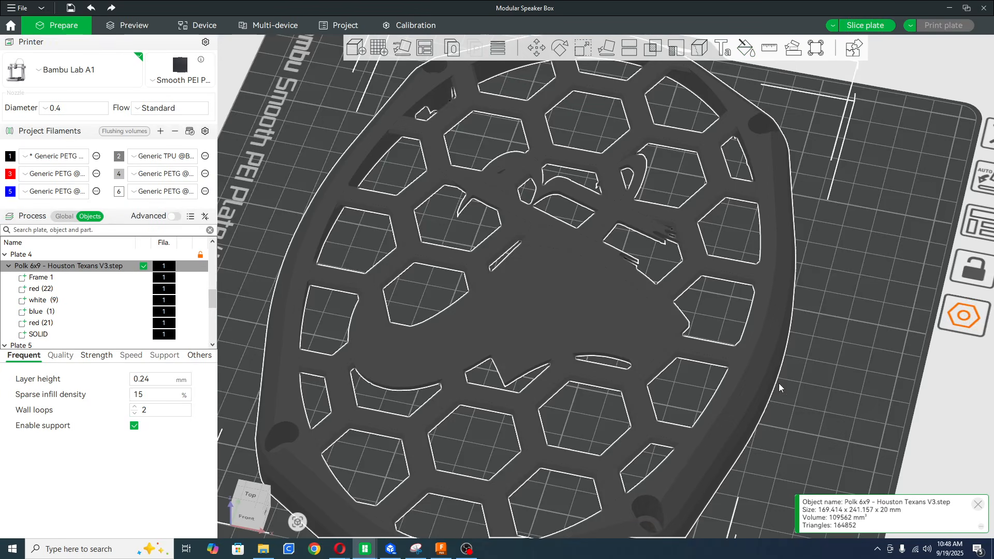
Examine the selected grille and its list of parts, and compare the global process settings with the per-object settings.
left_click_drag(782, 378, 793, 367)
scroll(792, 367, "down", 2)
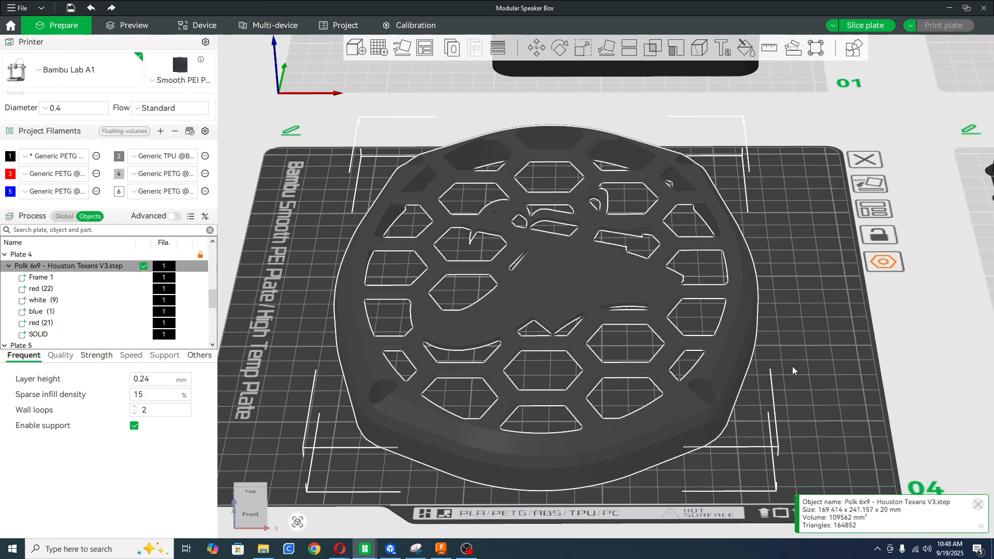
scroll(792, 365, "up", 1)
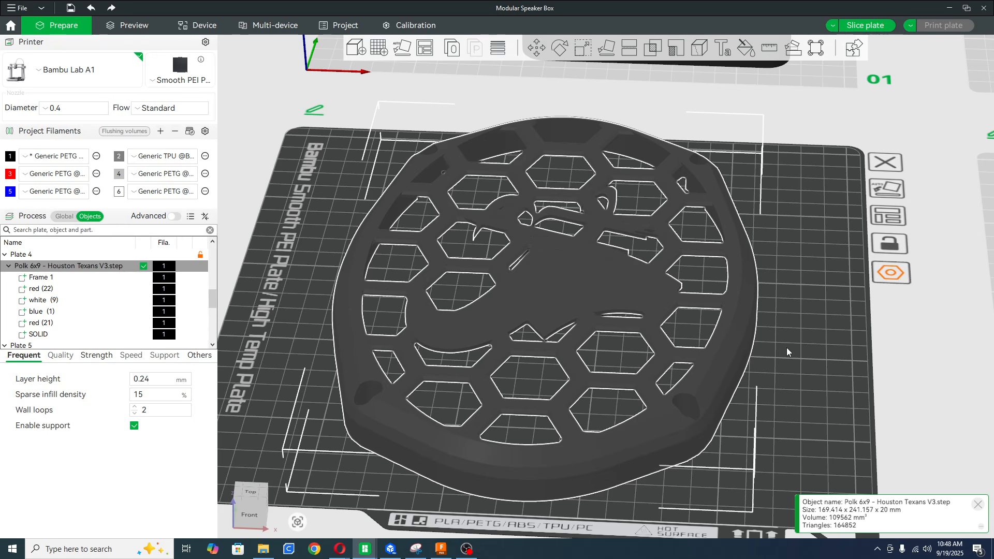
left_click_drag(787, 346, 783, 355)
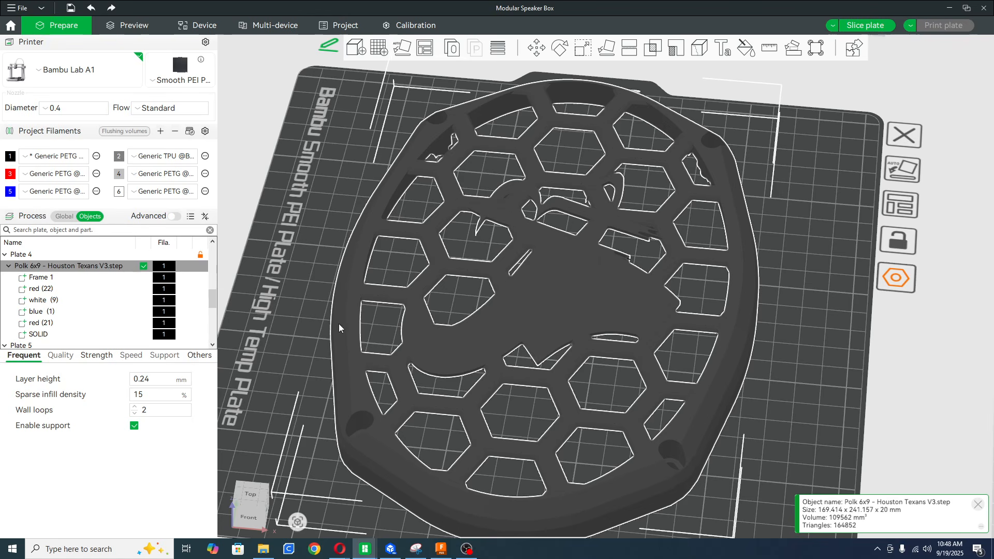
scroll(459, 317, "down", 3)
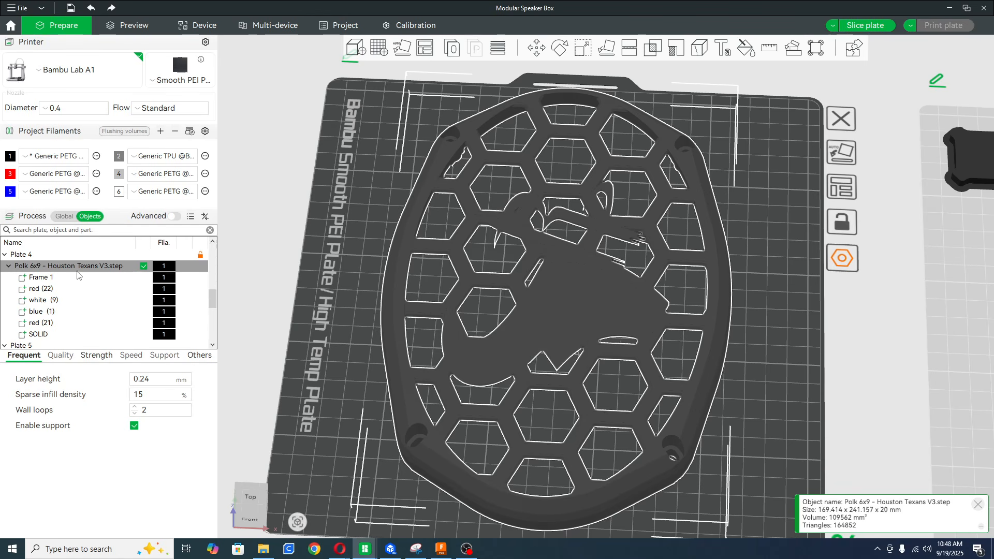
left_click(63, 217)
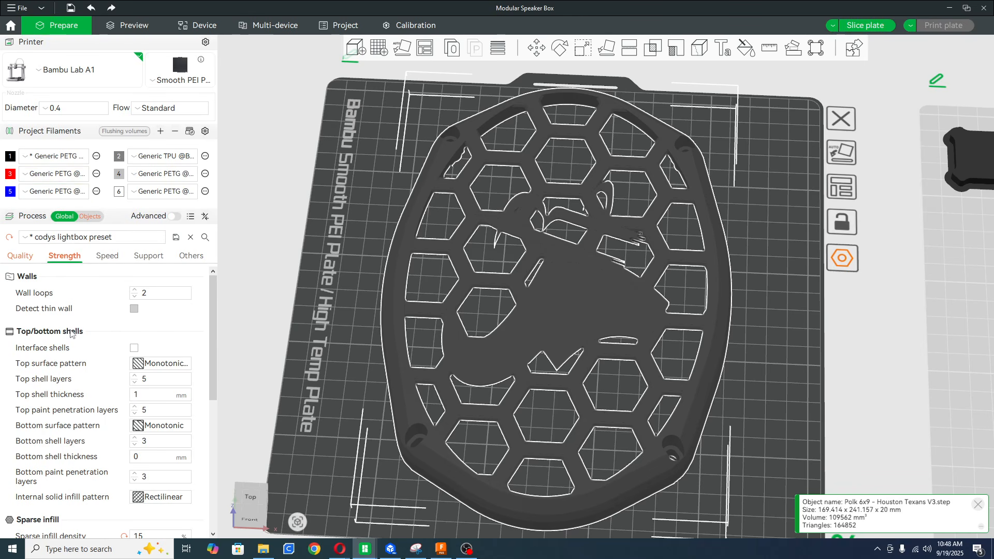
left_click(86, 217)
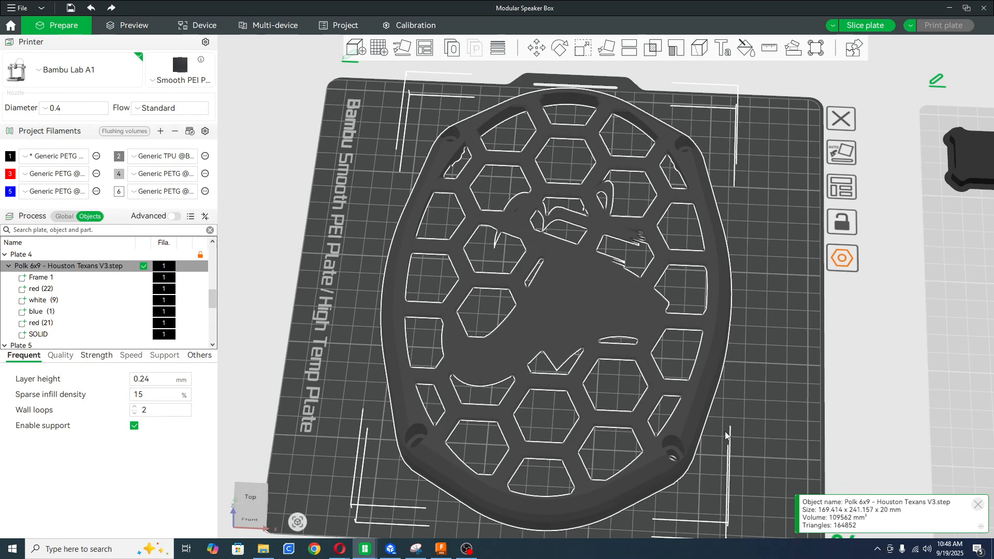
left_click_drag(321, 368, 322, 353)
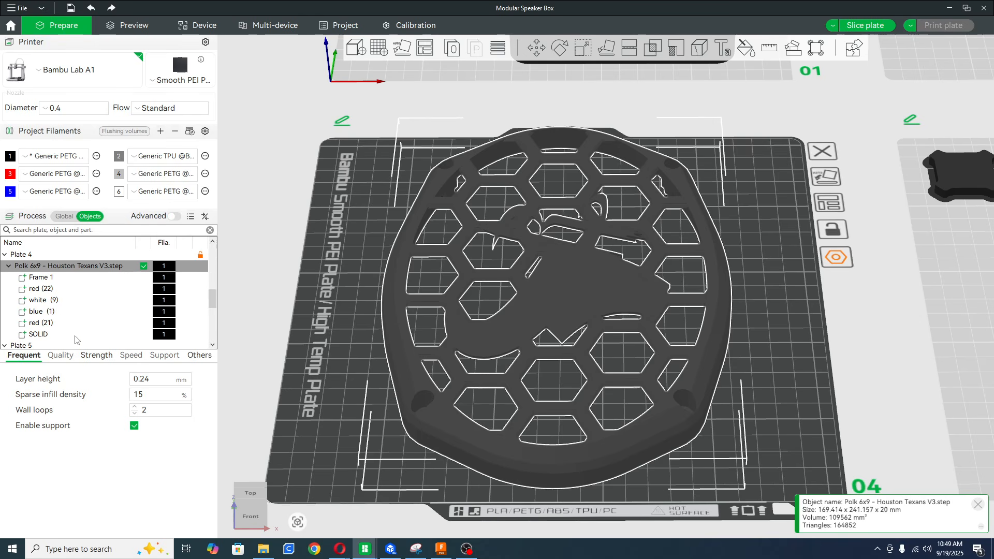
Assign filament 3 (red) to the grille's red (22) part and filament 6 (white) to its white (9) part.
left_click(165, 292)
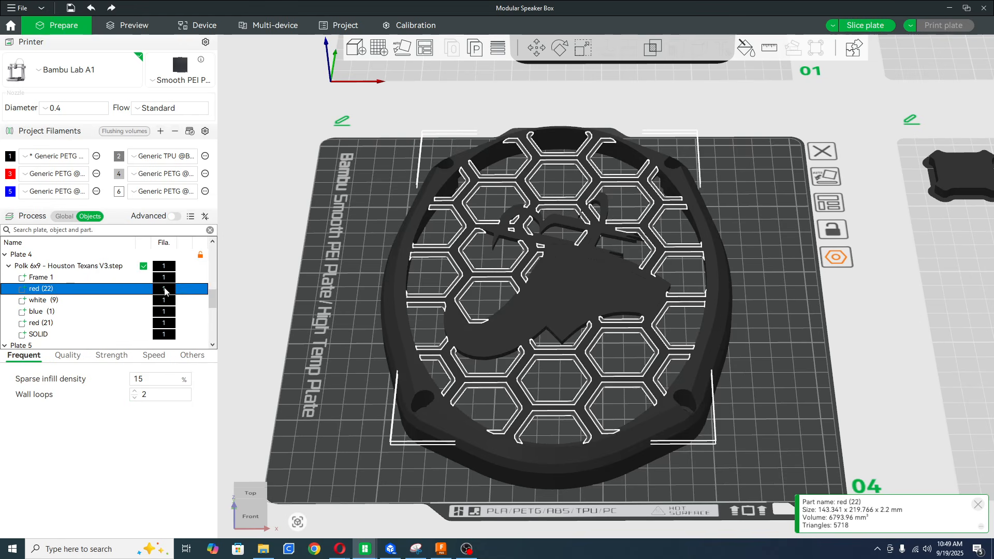
left_click(164, 292)
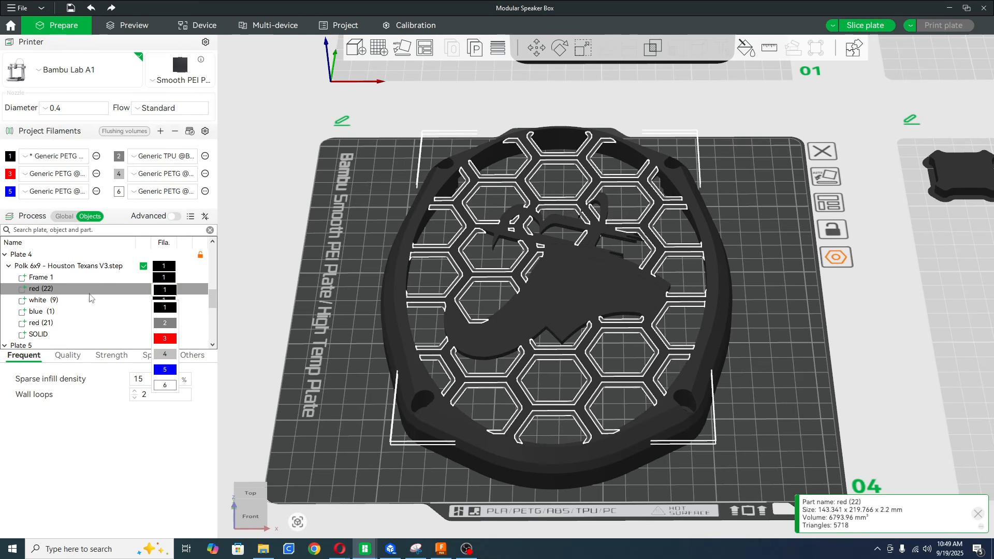
left_click(165, 338)
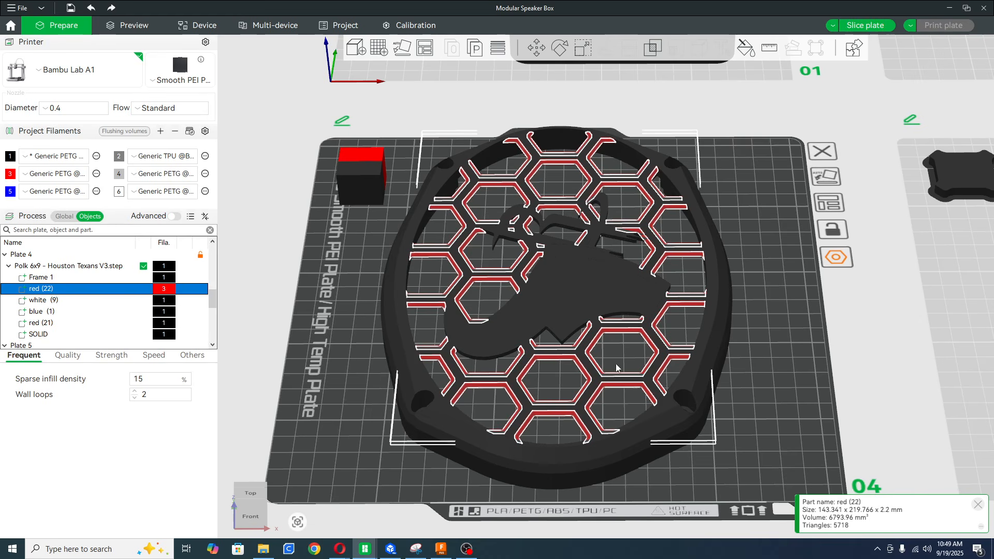
left_click(170, 301)
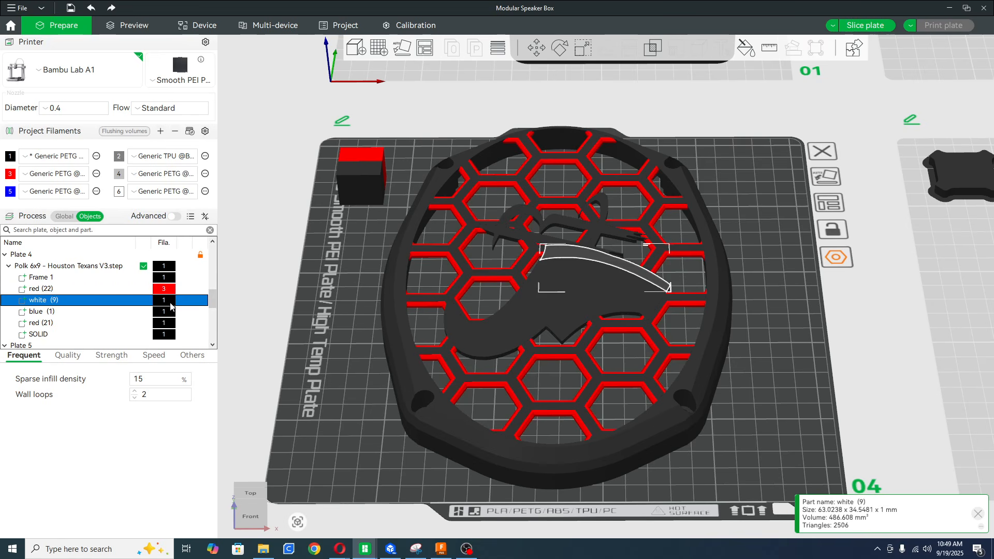
left_click(167, 301)
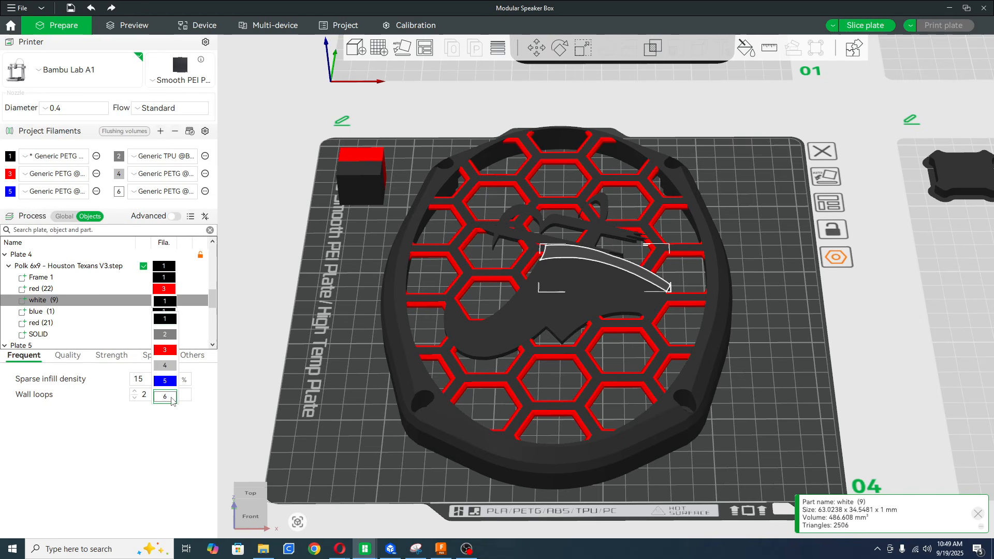
left_click(165, 397)
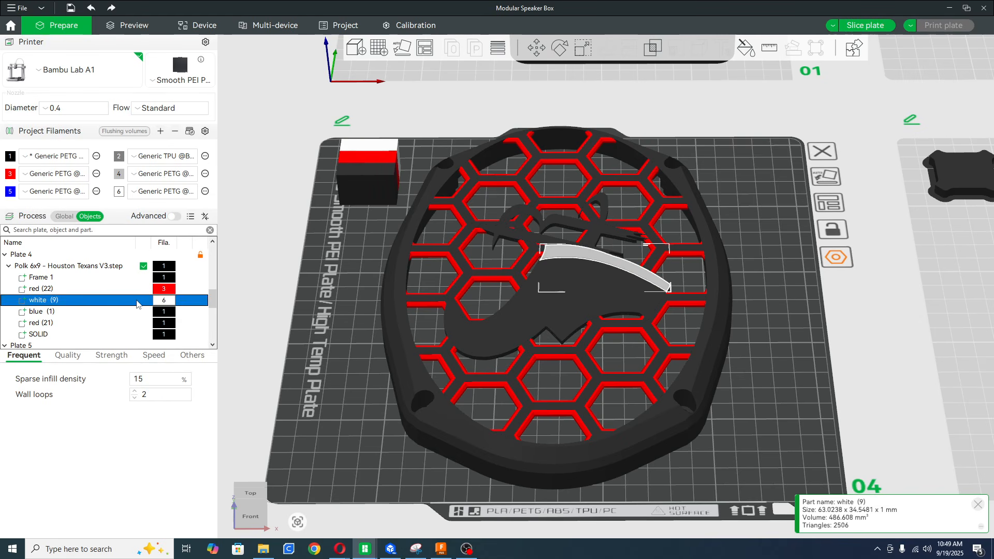
Assign filament 5 (blue) to the grille's blue (1) part and filament 3 (red) to its red (21) part.
left_click(171, 313)
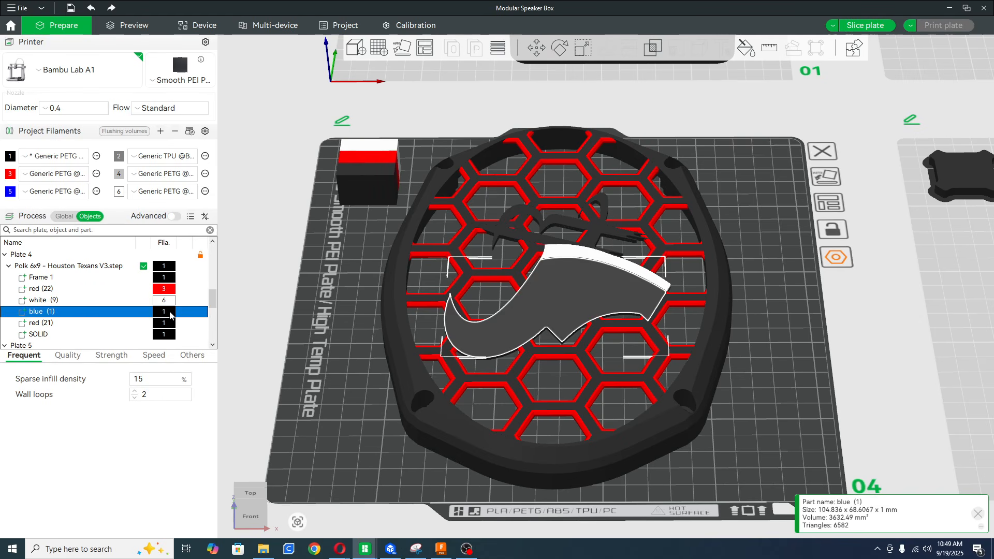
left_click(170, 312)
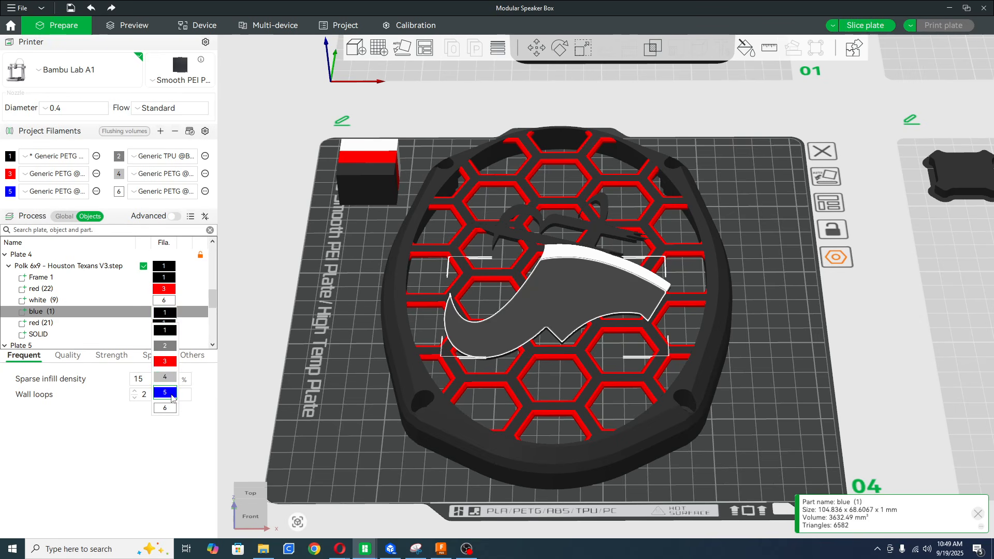
left_click(175, 393)
left_click(166, 325)
left_click(167, 325)
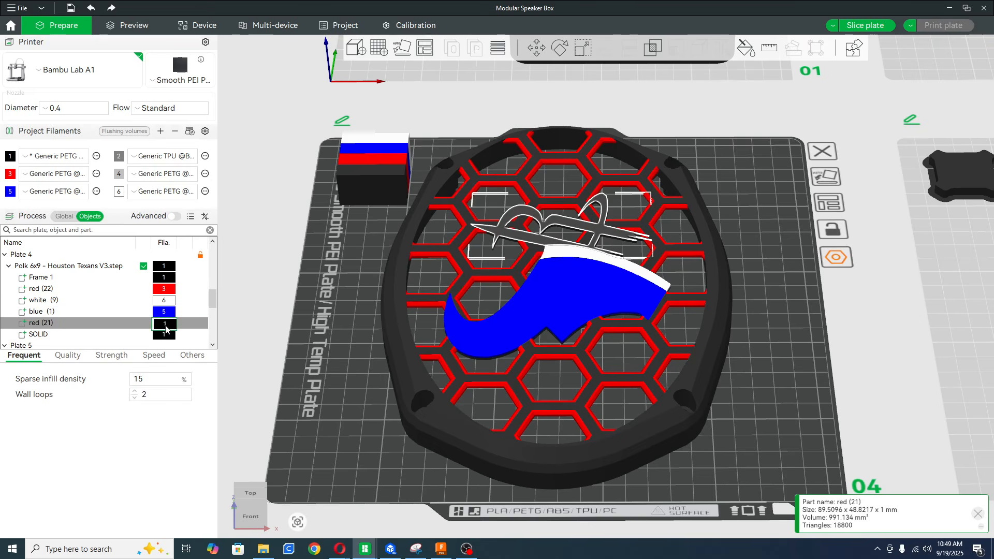
left_click(165, 373)
left_click(748, 296)
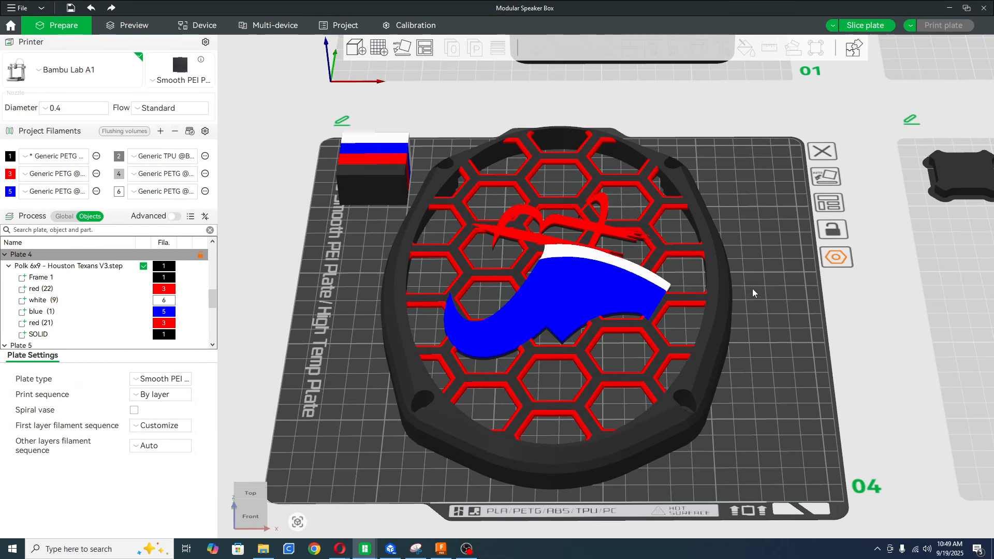
Assign filament 3 (red) to the grille's SOLID part, the backing behind the logo and honeycomb.
left_click_drag(753, 288, 695, 289)
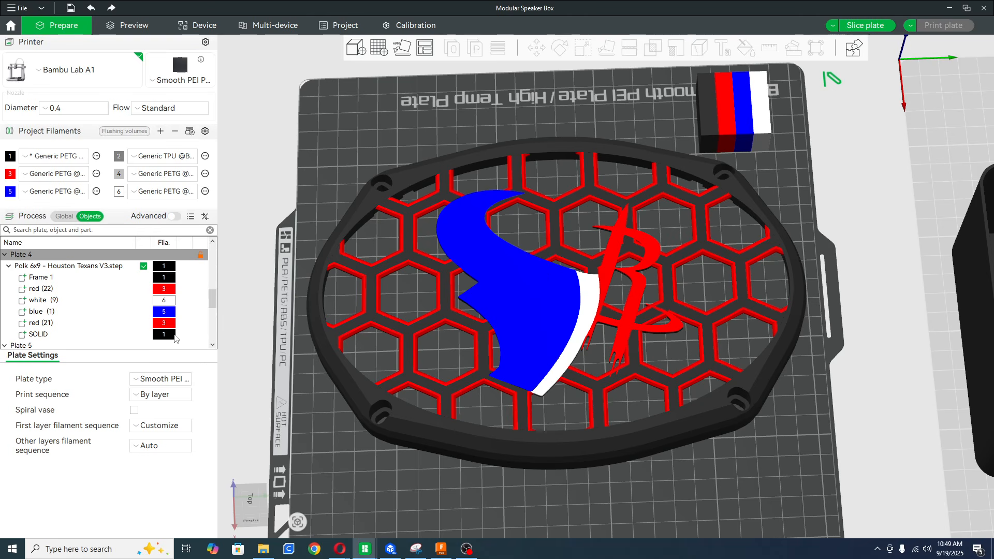
left_click_drag(449, 356, 523, 233)
scroll(530, 227, "up", 2)
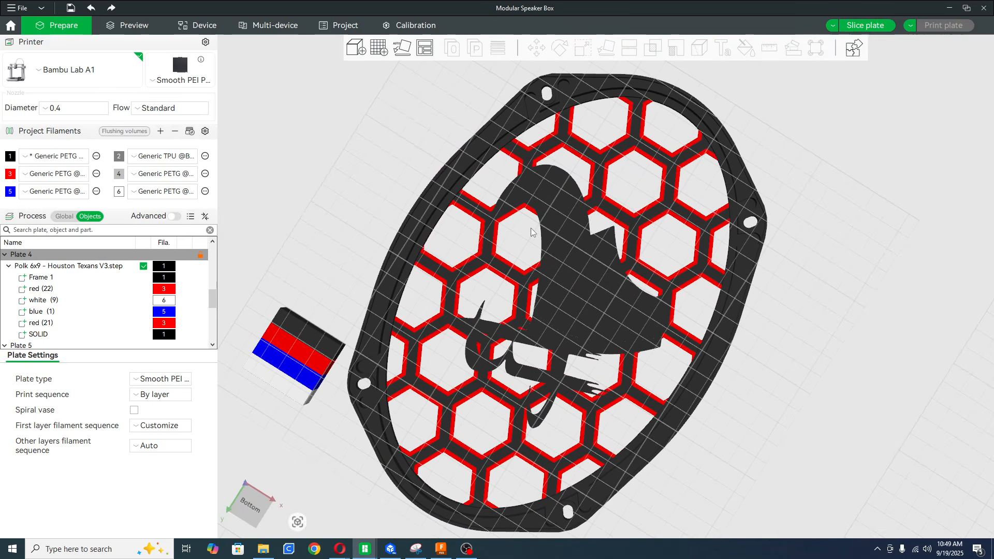
scroll(530, 228, "down", 5)
scroll(709, 165, "up", 8)
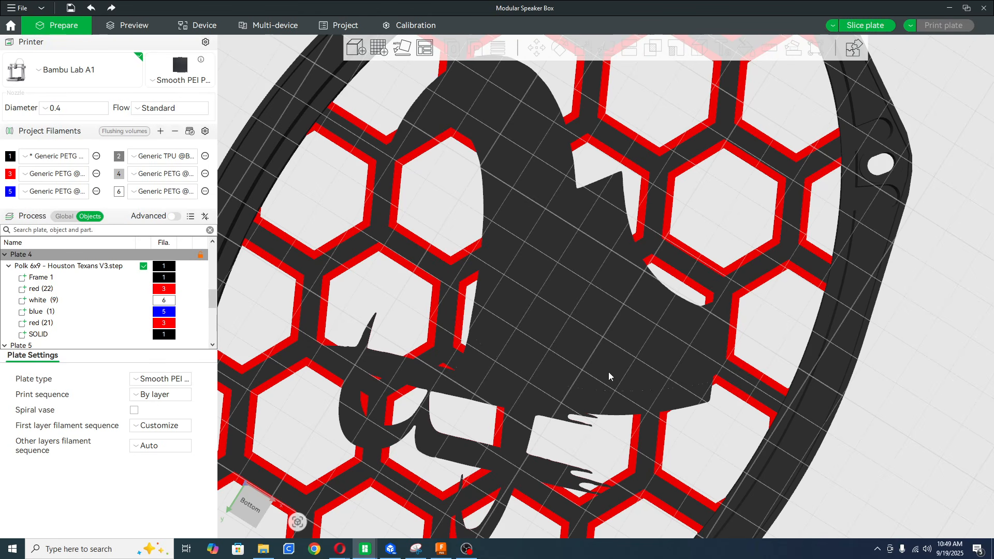
left_click(173, 336)
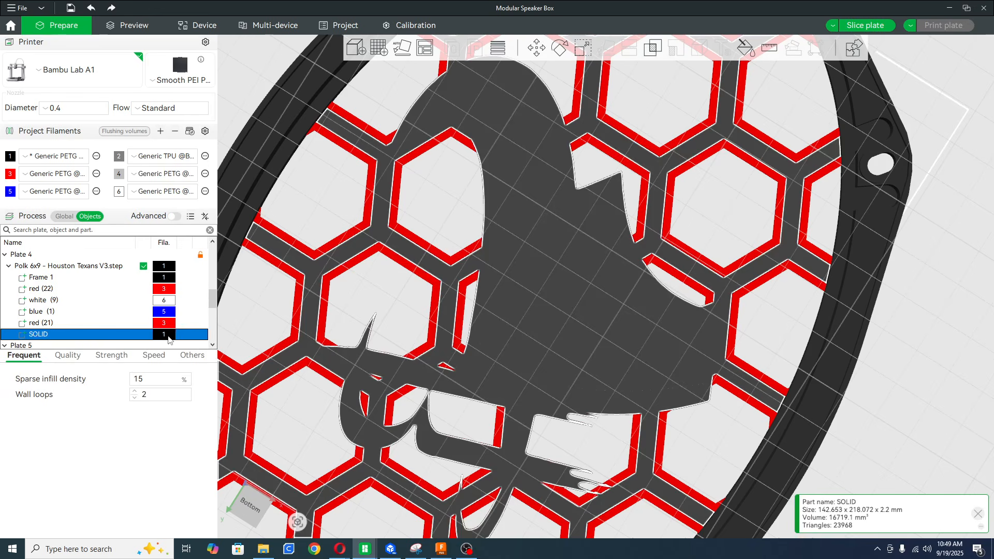
left_click(164, 334)
left_click(164, 386)
left_click(128, 336)
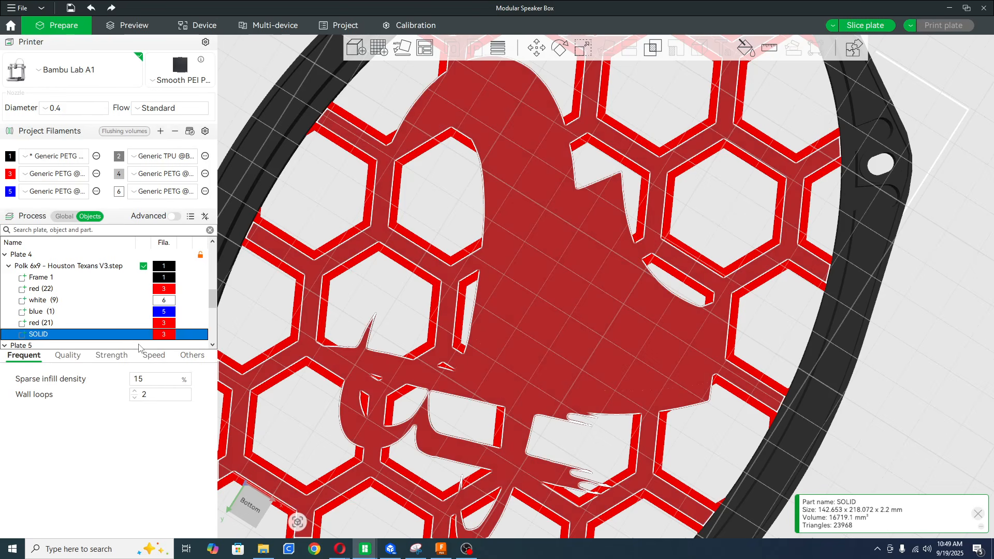
left_click(911, 309)
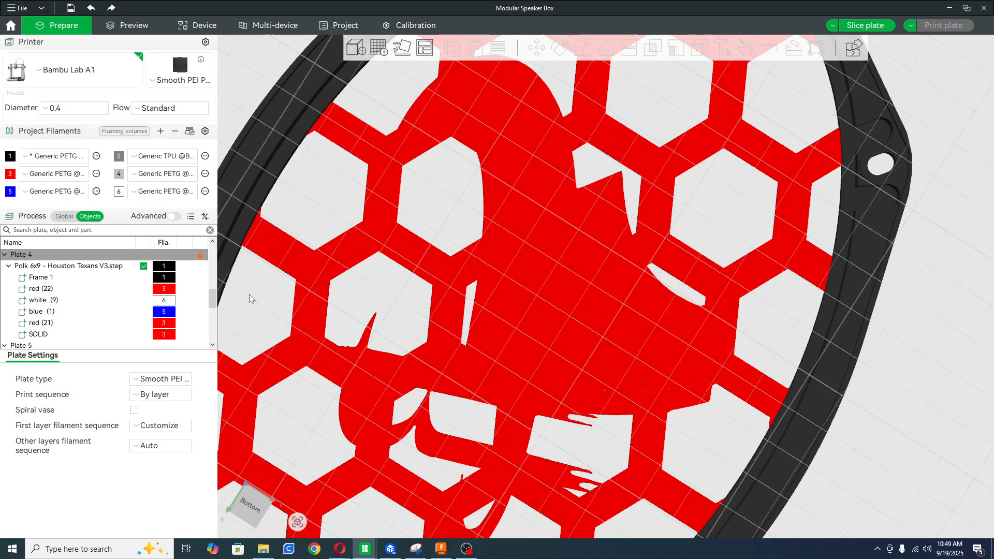
left_click_drag(418, 222, 495, 256)
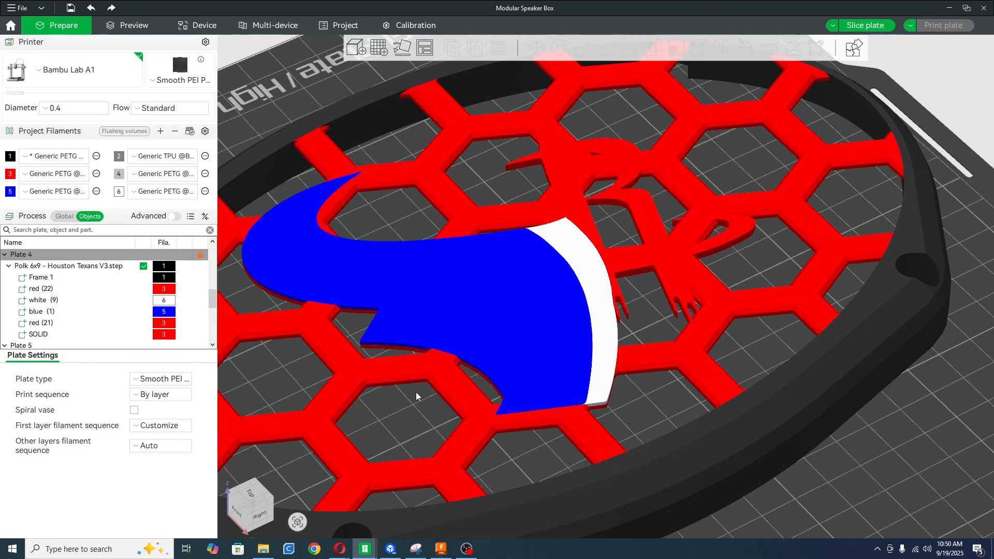
Examine the coloured grille on plate 4 up close and from several angles, checking the logo, honeycomb and frame.
left_click_drag(764, 326, 681, 363)
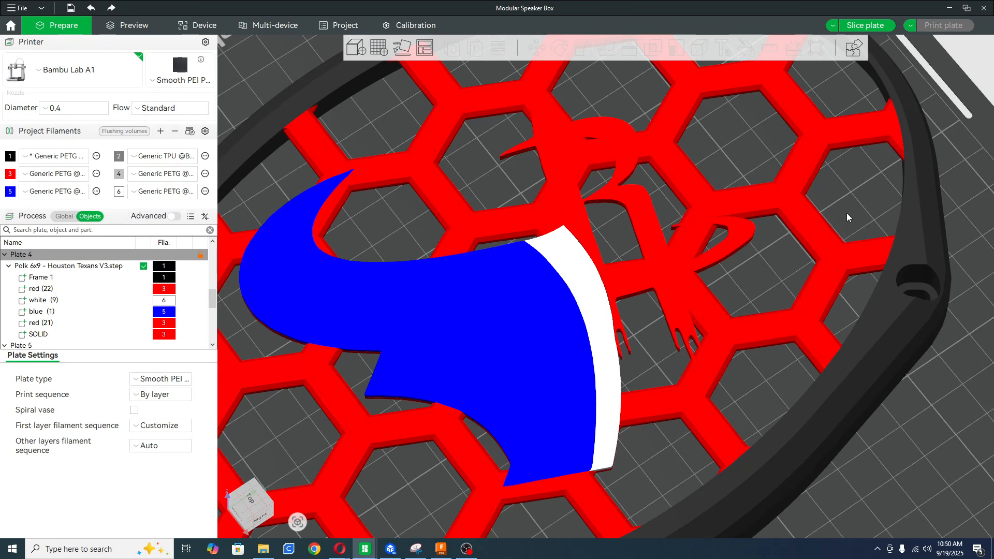
left_click_drag(846, 213, 824, 225)
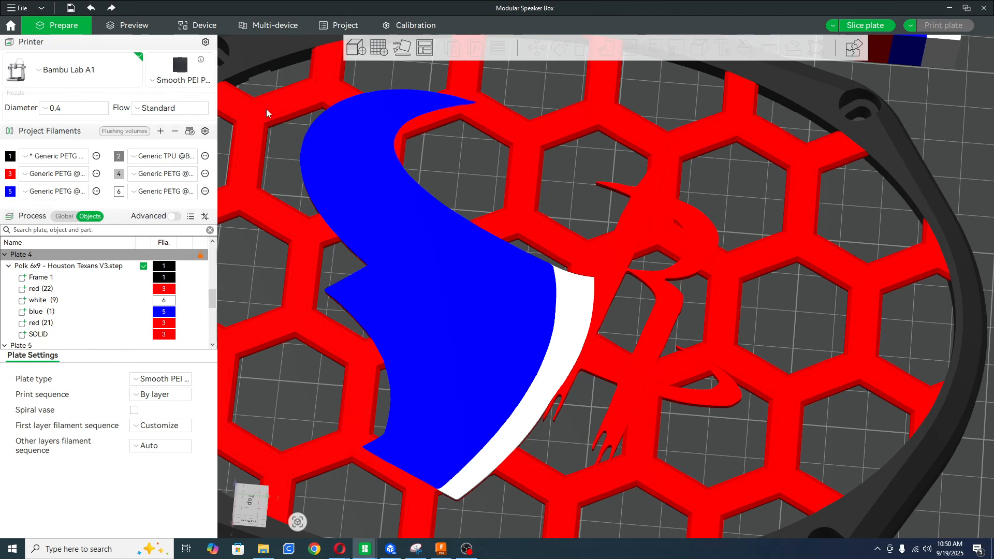
left_click_drag(886, 408, 813, 365)
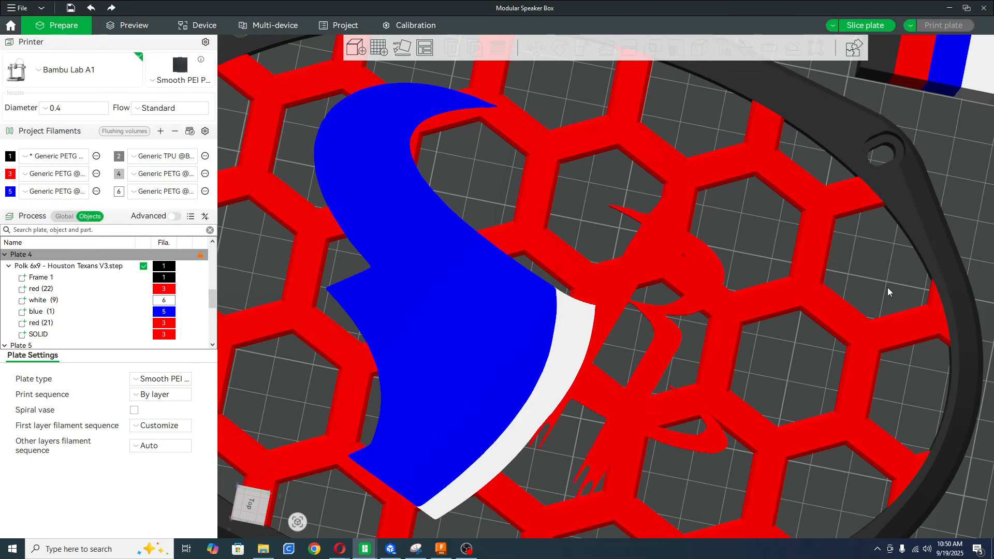
left_click_drag(887, 287, 899, 275)
scroll(851, 319, "up", 6)
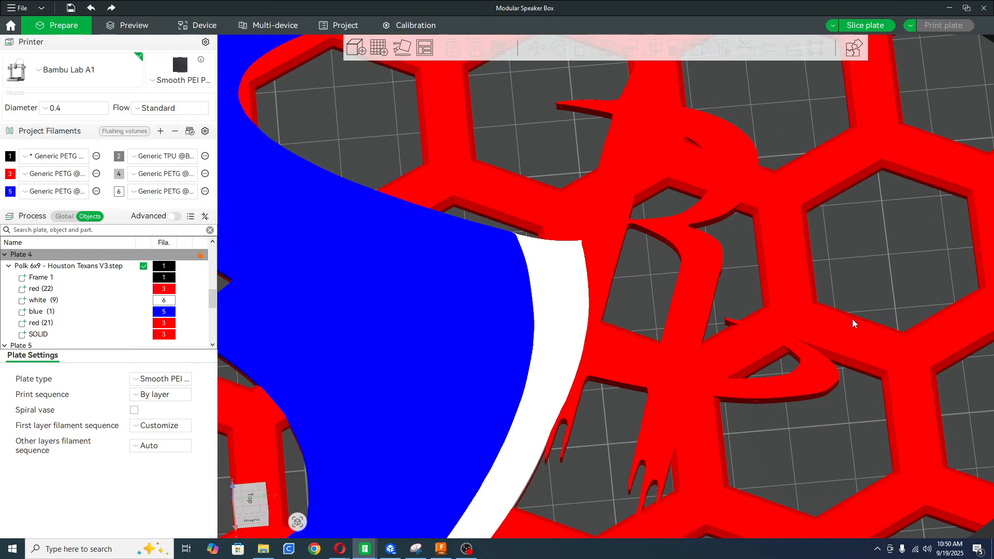
scroll(852, 318, "down", 8)
scroll(852, 319, "down", 4)
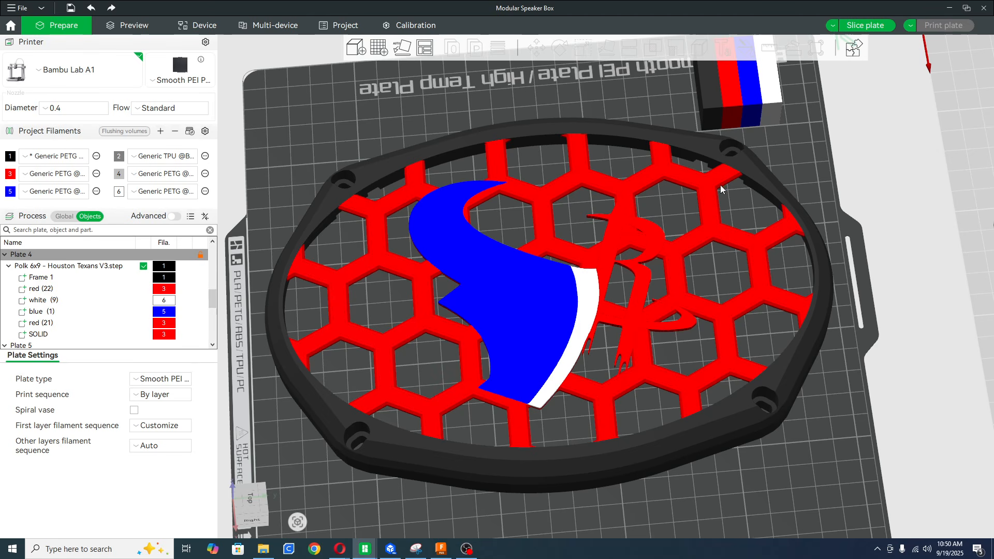
scroll(591, 144, "down", 5)
scroll(624, 438, "up", 3)
left_click_drag(624, 438, 682, 433)
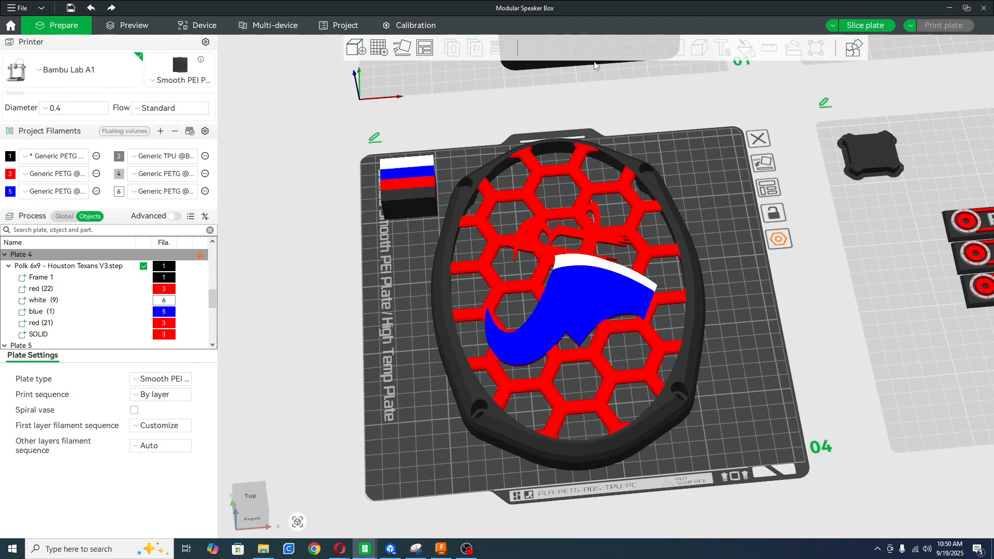
Start color painting on the grille with the Height Range tool and set the height range to 1.20.
left_click(647, 213)
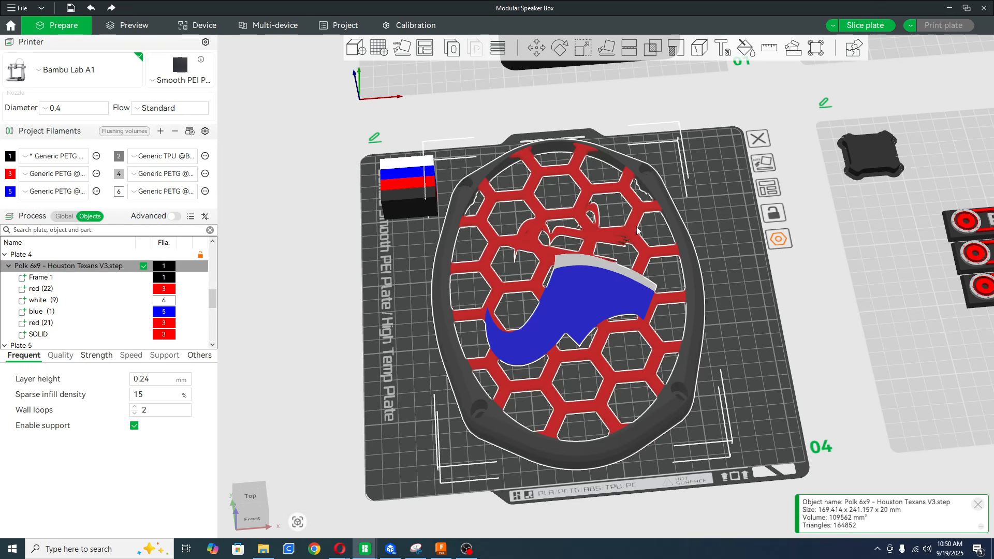
left_click(746, 48)
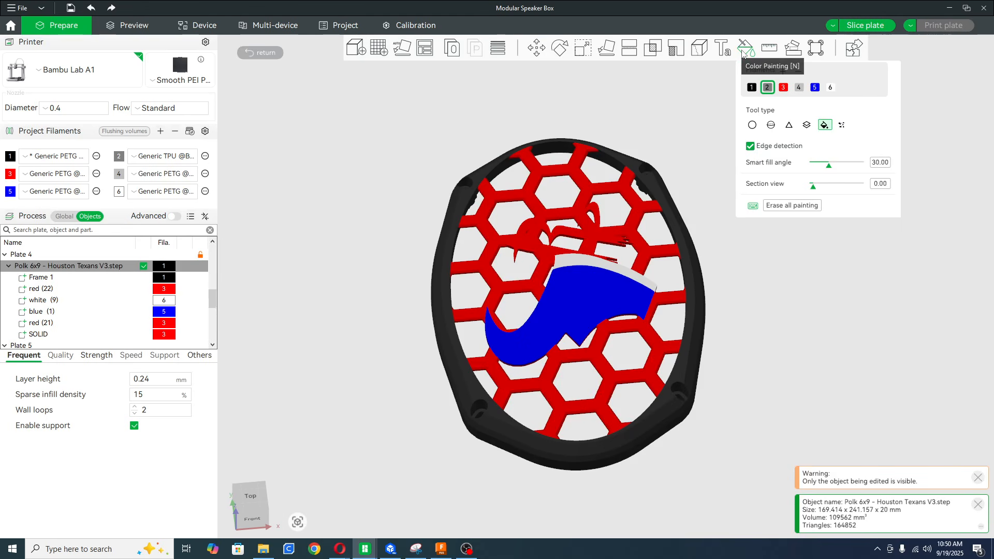
left_click(807, 125)
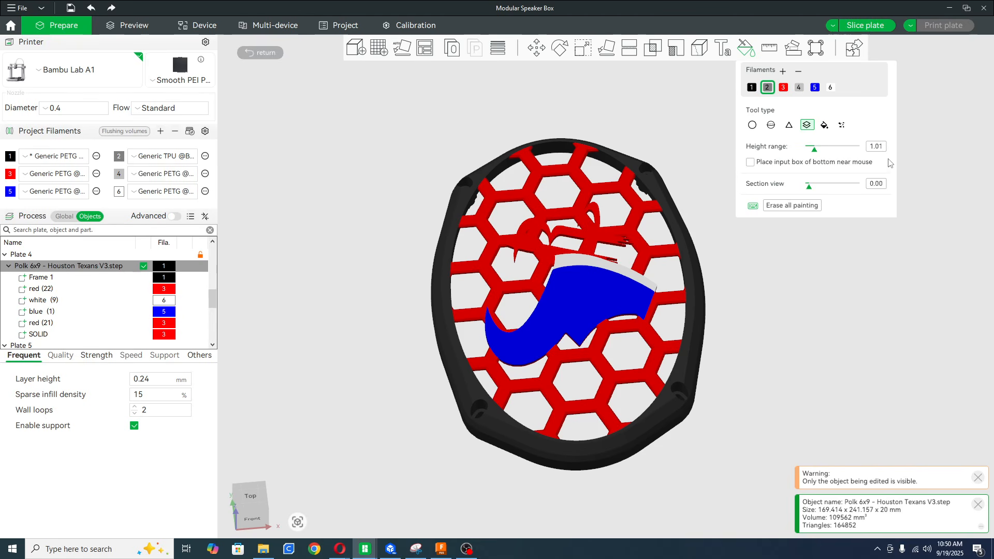
left_click(876, 147)
key("BackSpace")
key("BackSpace")
type("2")
left_click_drag(693, 218, 692, 296)
scroll(501, 243, "up", 5)
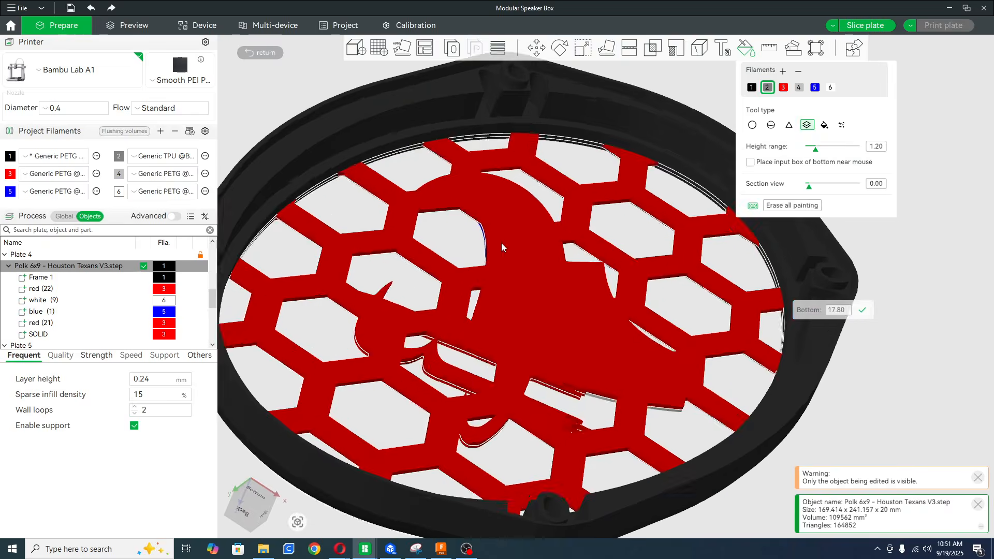
Paint the back layer of the honeycomb and logo with filament 1 (black), and leave color painting.
scroll(501, 243, "up", 8)
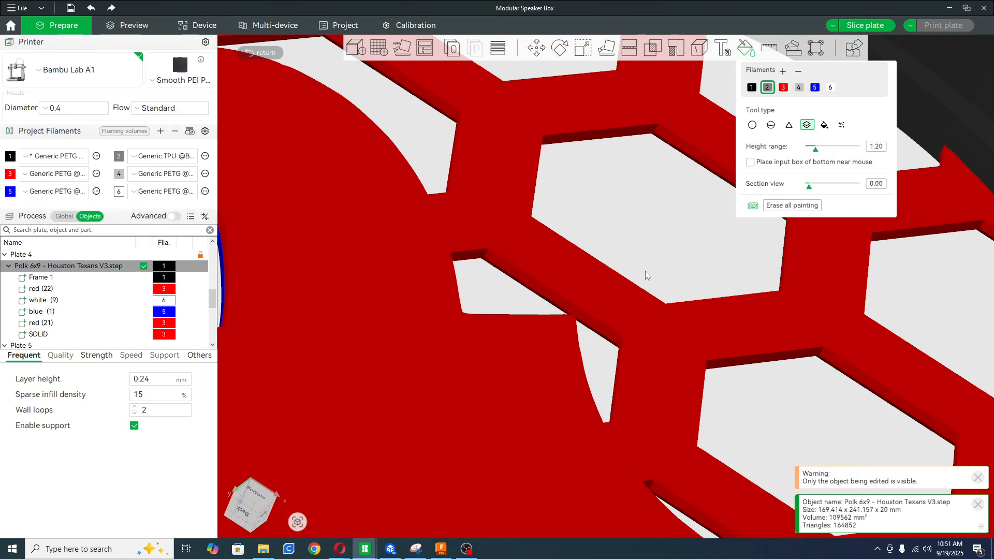
left_click(699, 152)
left_click(751, 87)
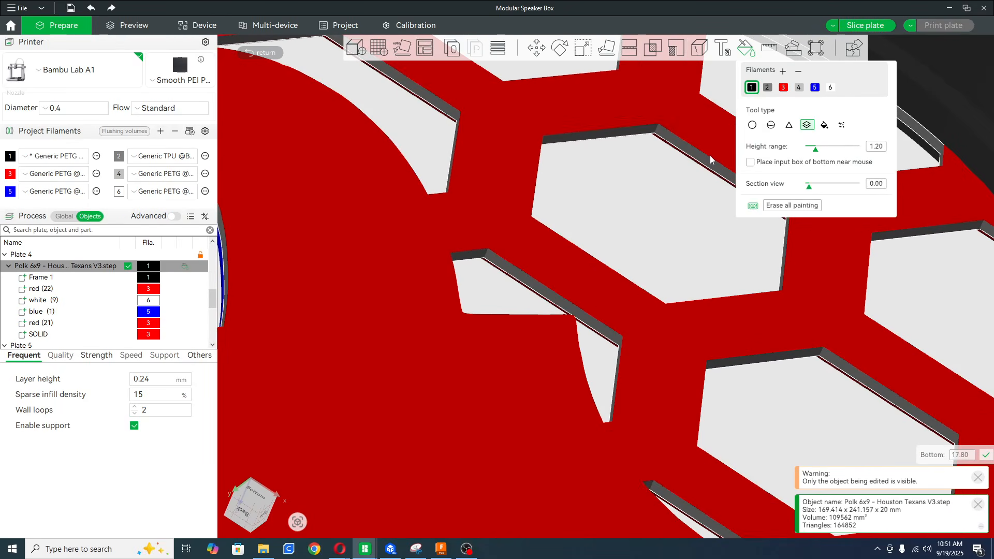
left_click(710, 156)
mouse_move(647, 206)
left_mouse_down()
mouse_move(630, 308)
mouse_move(789, 302)
mouse_move(781, 293)
mouse_move(772, 344)
mouse_move(784, 356)
mouse_move(769, 359)
mouse_move(788, 336)
mouse_move(787, 356)
mouse_move(776, 360)
mouse_move(796, 377)
left_mouse_up()
left_click(749, 53)
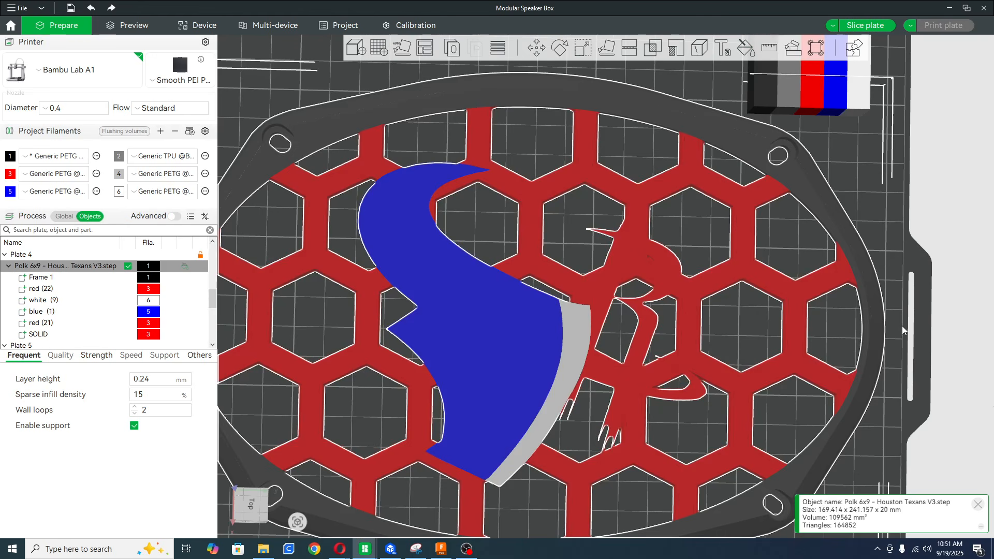
Examine the grille's painted back and coloured front, and how it lies on plate 4.
left_click(828, 297)
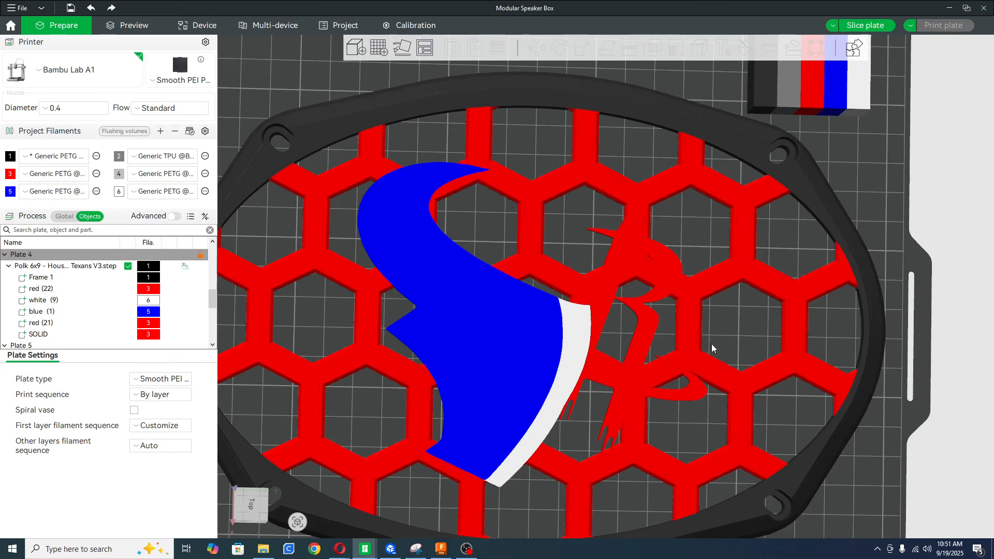
left_click_drag(747, 329, 749, 280)
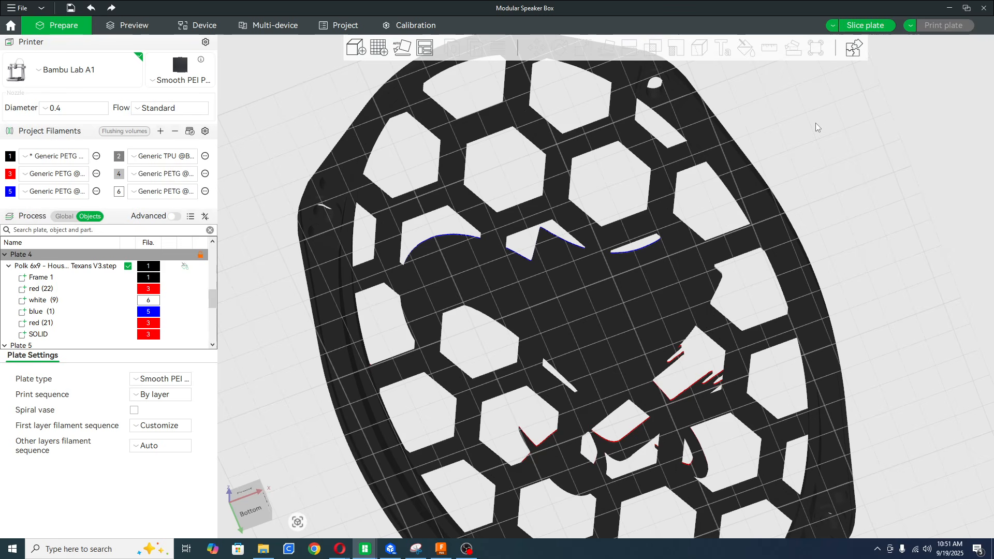
left_click_drag(815, 122, 788, 190)
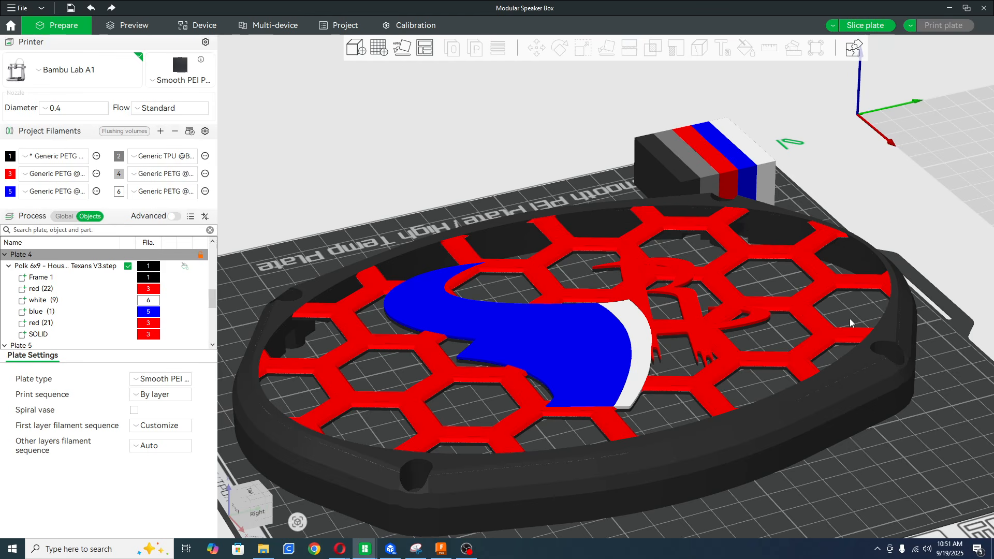
left_click_drag(766, 287, 806, 302)
scroll(806, 302, "down", 5)
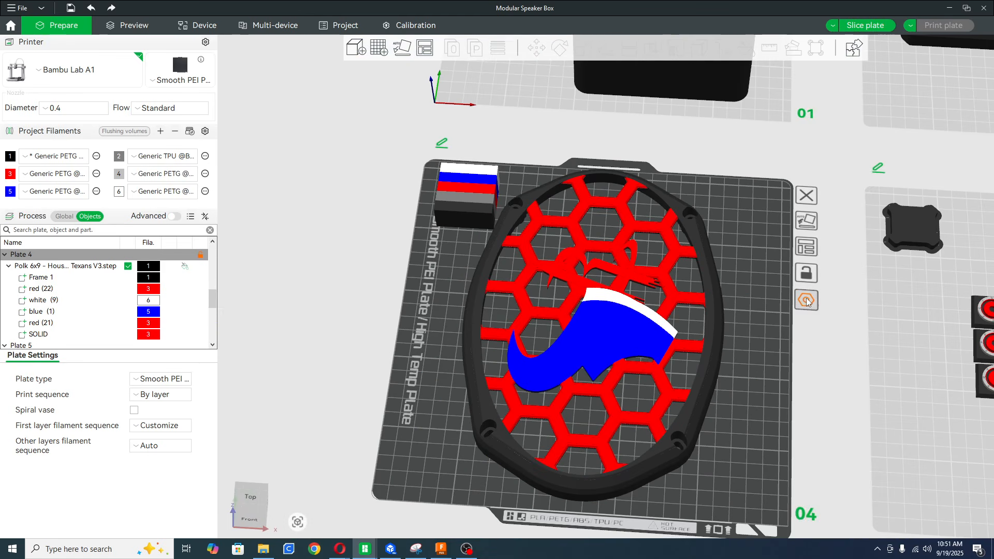
left_click_drag(784, 359, 784, 353)
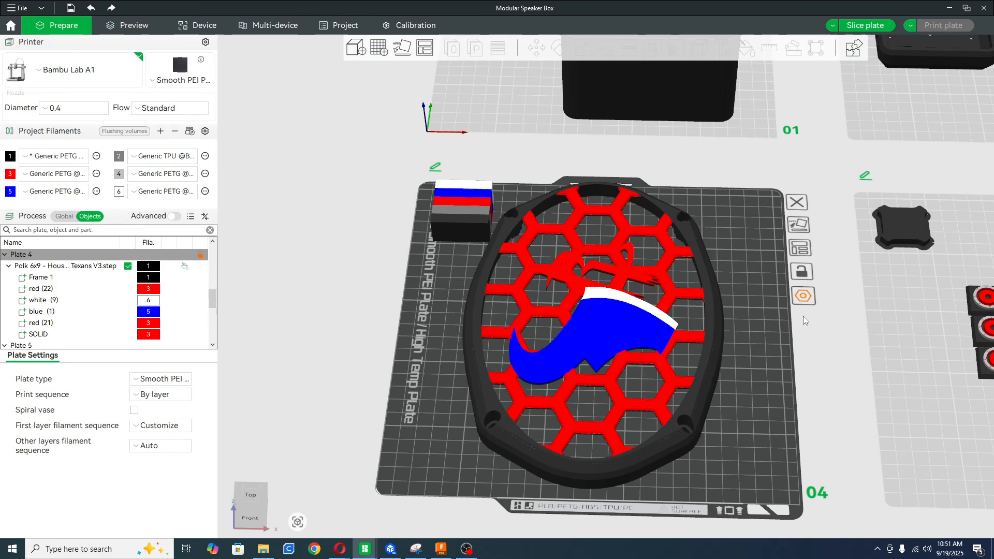
left_click_drag(752, 257, 756, 274)
right_click_drag(747, 379, 756, 313)
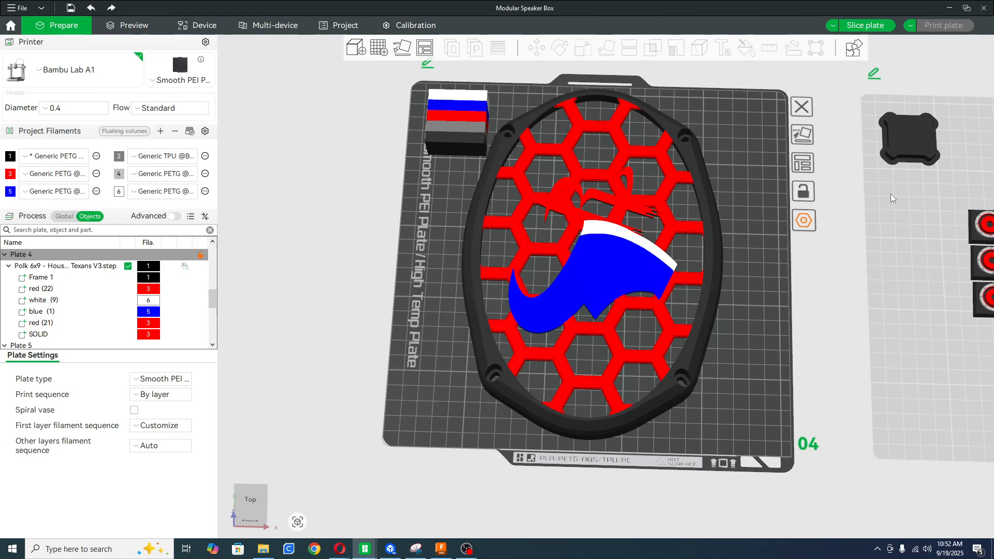
scroll(727, 370, "down", 2)
right_click_drag(719, 322, 716, 362)
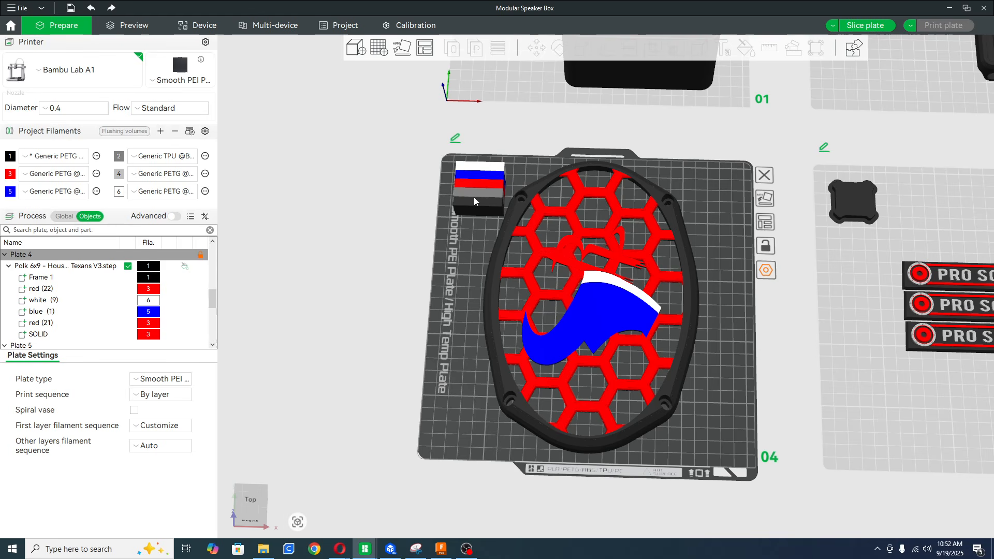
Auto-orient plate 4 to lay the grille face down, and rotate the grille 90° in the plane of the plate.
left_click(413, 47)
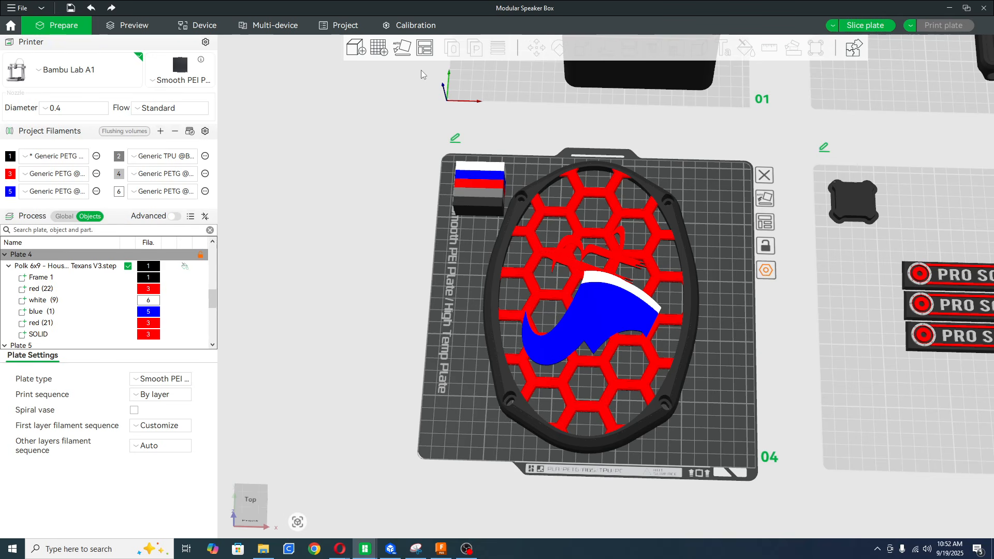
left_click(766, 199)
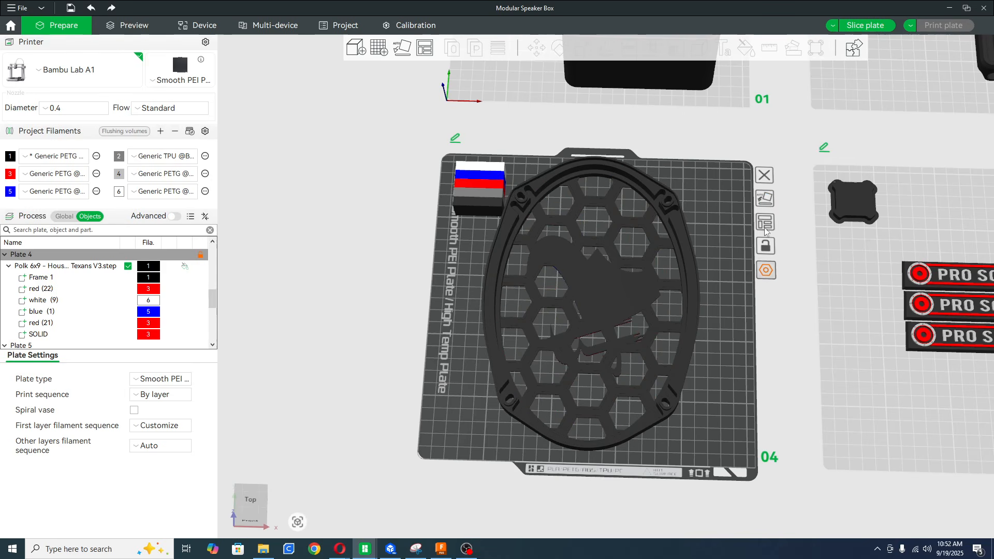
left_click(593, 294)
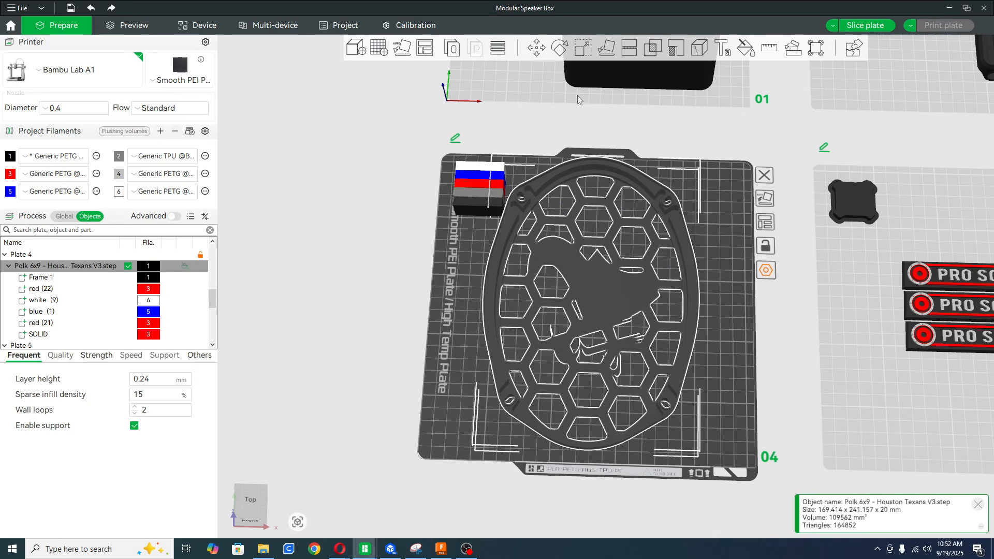
left_click(559, 50)
left_click_drag(705, 305, 599, 382)
left_click(729, 165)
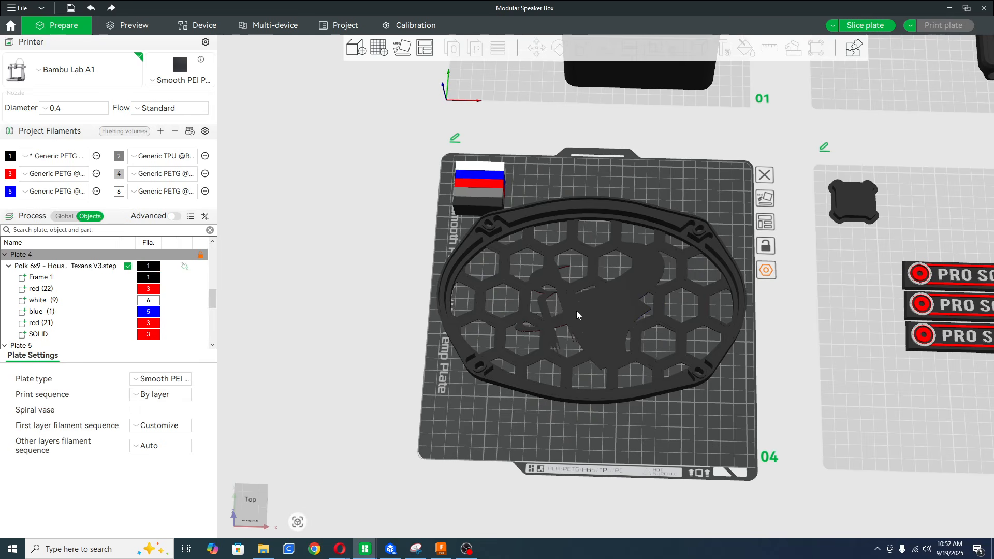
Move the grille slightly away from the prime tower and inspect its logo face from beneath plate 4.
left_click_drag(625, 298, 620, 319)
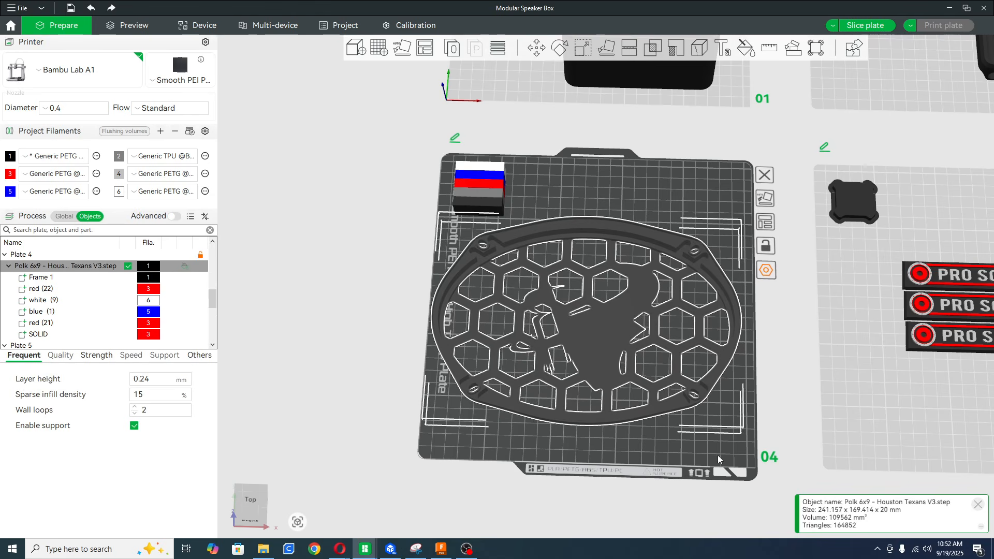
left_click(628, 433)
left_click_drag(664, 434, 701, 216)
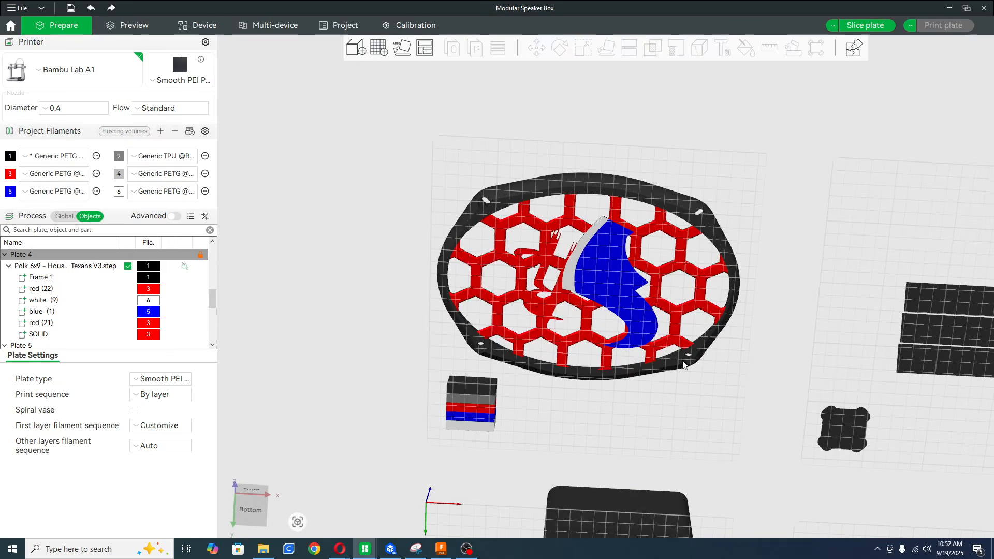
left_click_drag(725, 208, 724, 319)
left_click_drag(734, 420, 647, 365)
Flip the grille face up, and auto-orient plate 4 to lay it face down again.
left_click(602, 323)
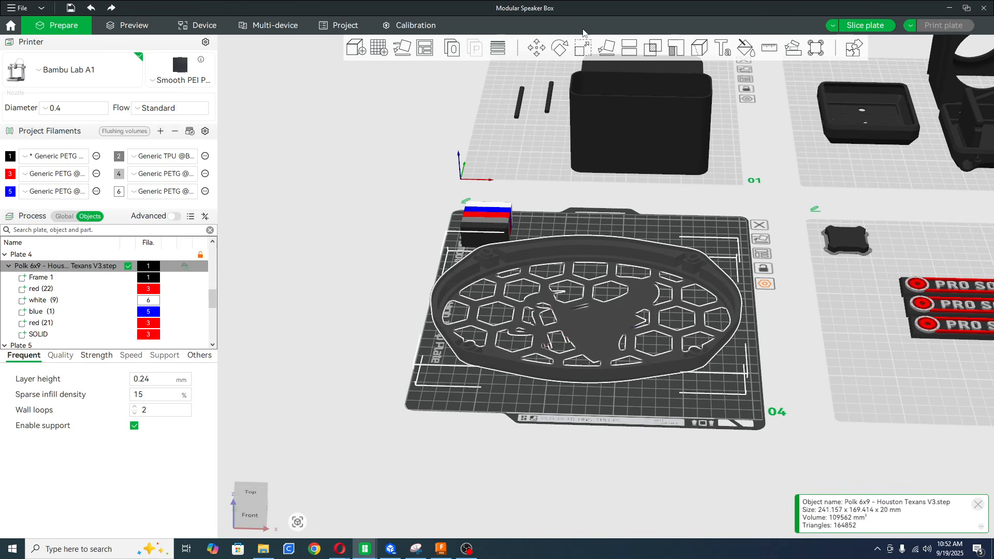
left_click(561, 48)
left_click_drag(587, 207, 622, 369)
left_click(710, 374)
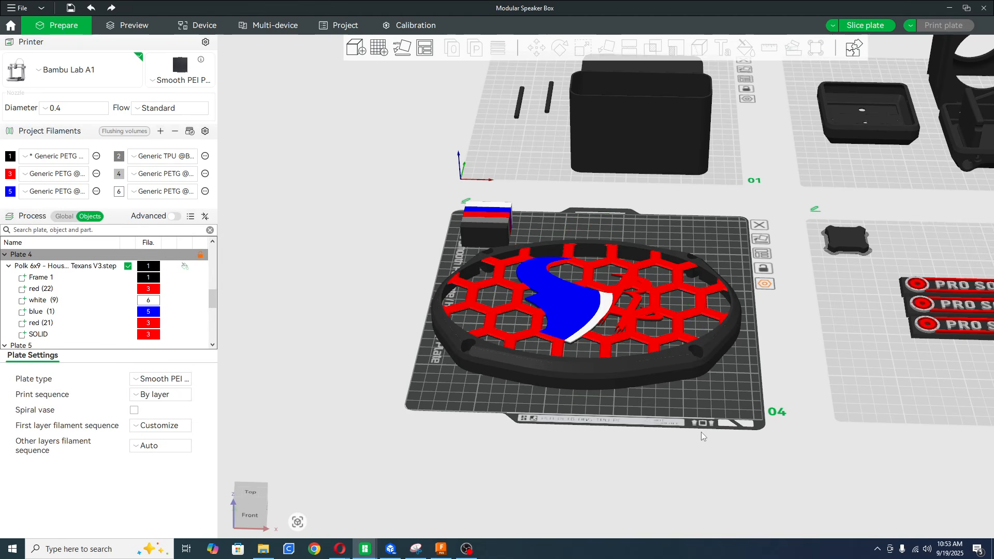
left_click(753, 237)
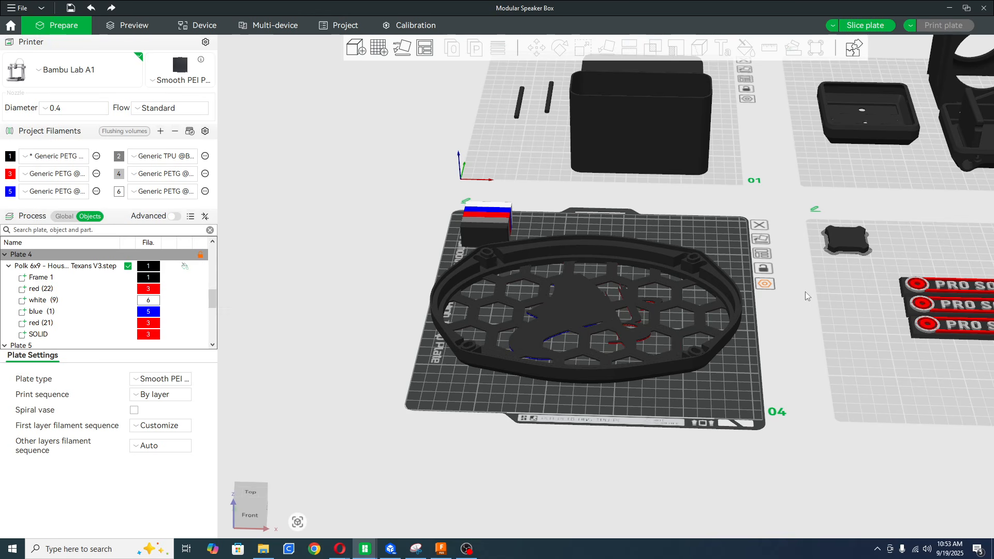
Inspect the grille from above and beneath plate 4, and view the plate's settings without changing them.
left_click_drag(694, 204, 693, 238)
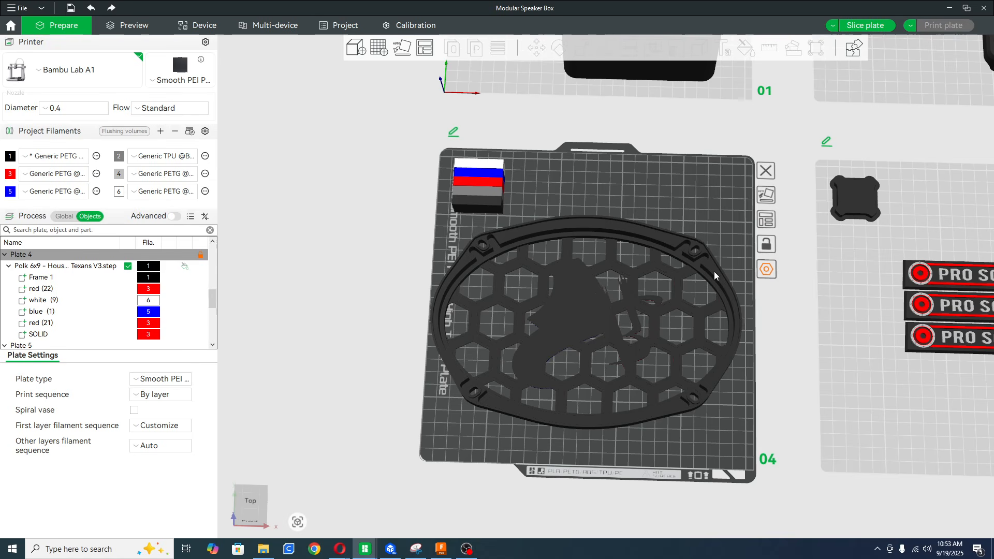
left_click_drag(731, 410, 603, 299)
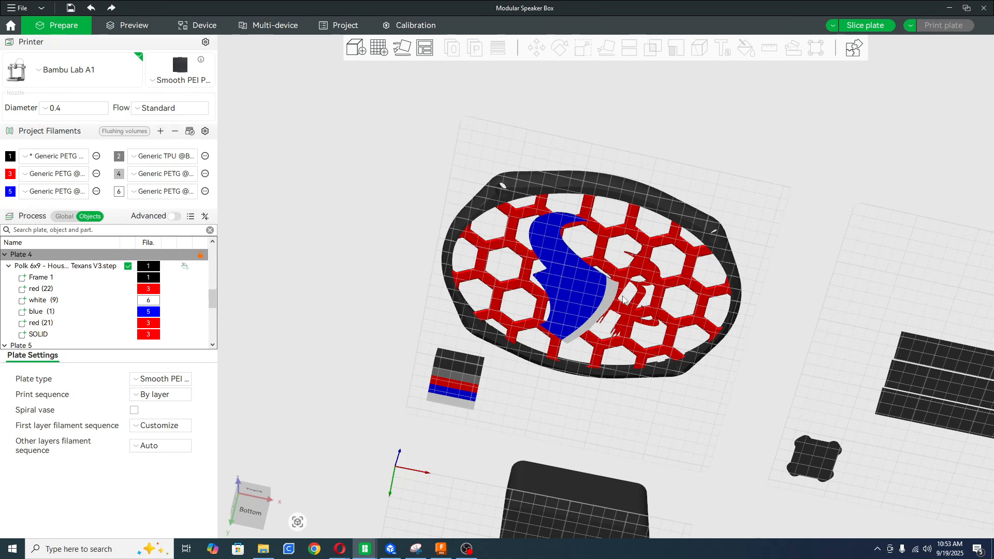
left_click_drag(781, 229, 772, 311)
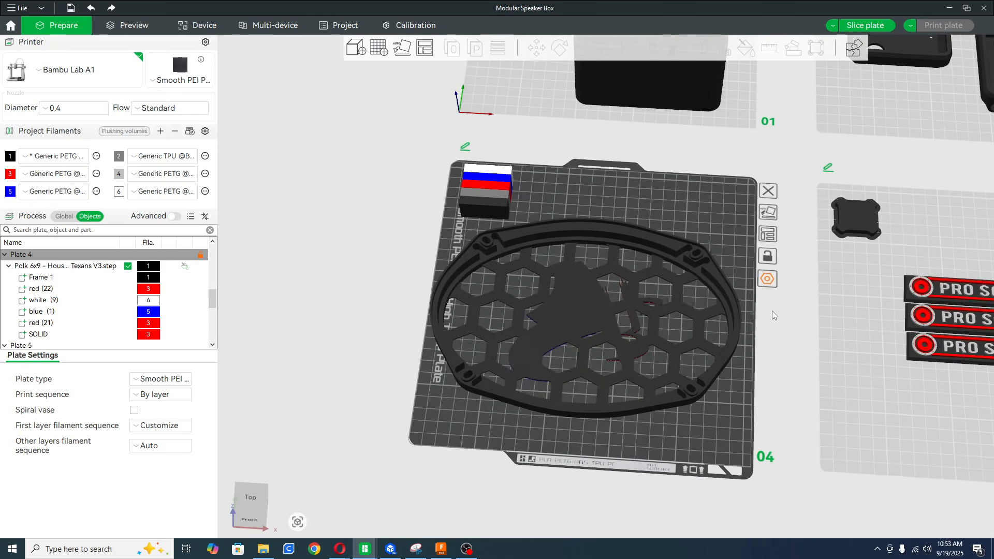
left_click(767, 280)
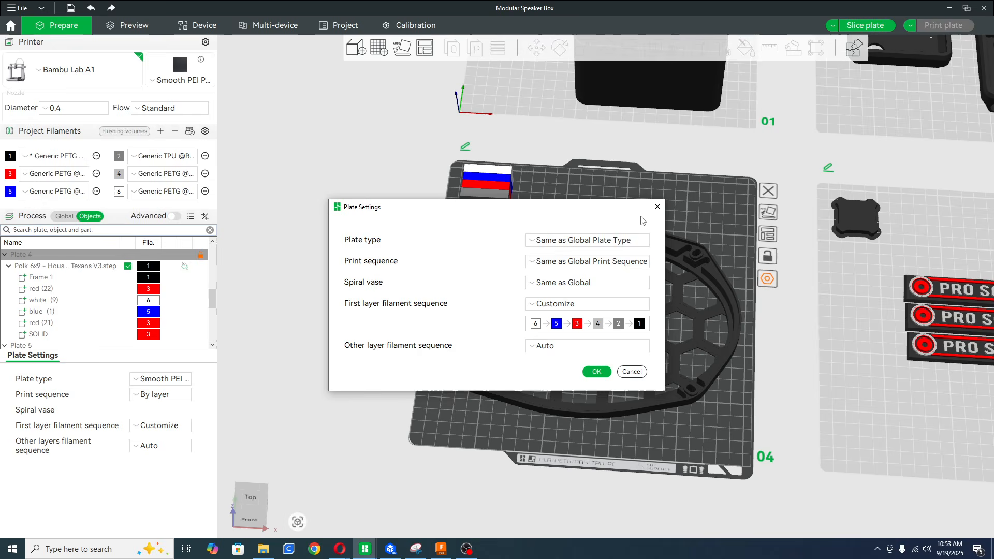
left_click(657, 206)
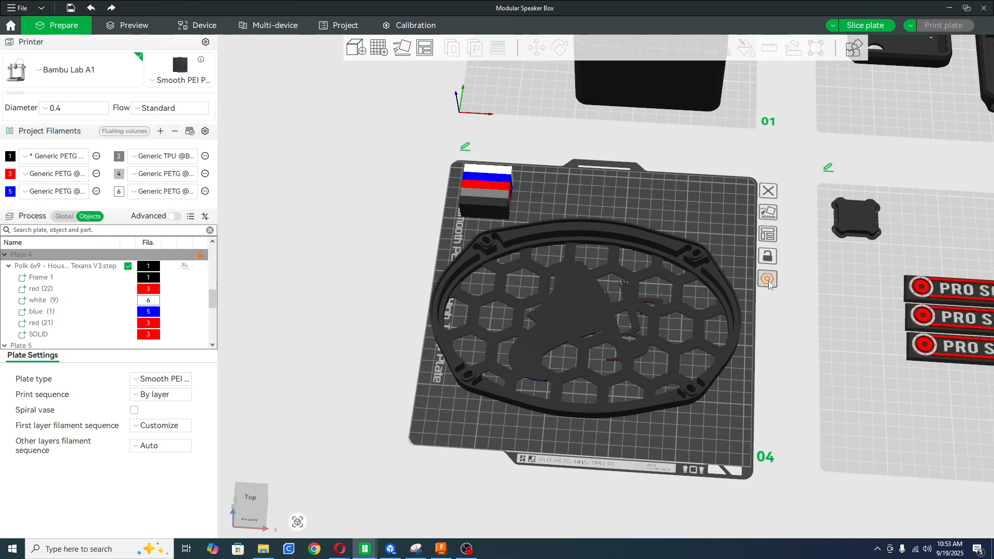
Customize plate 4's first layer filament sequence to 6, 3, 5, 4, 2, 1, and apply the plate settings.
left_click(768, 280)
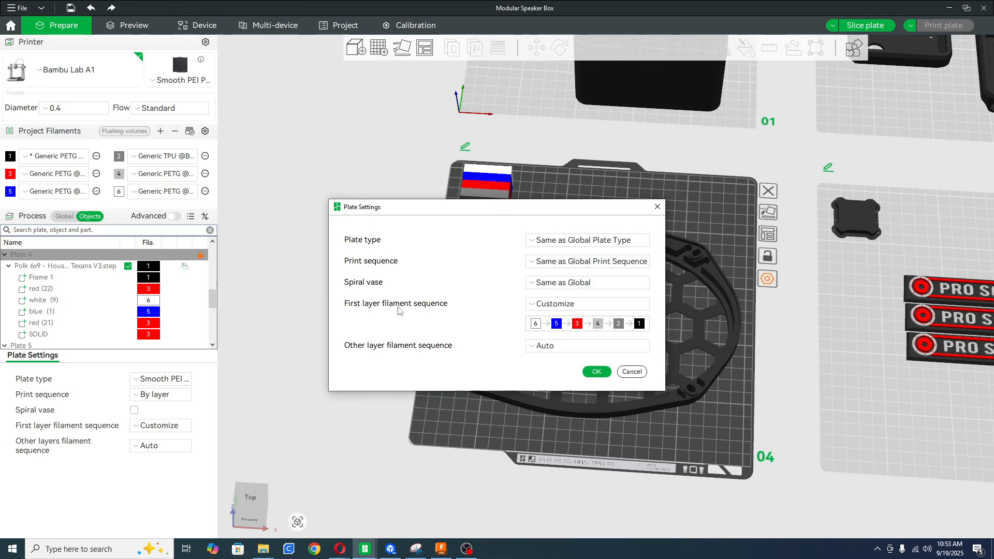
left_click(532, 307)
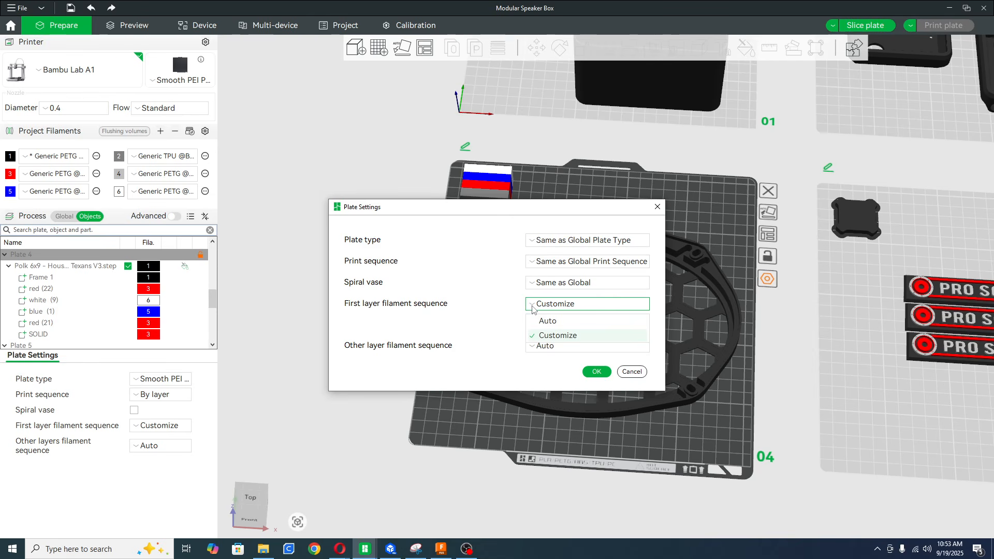
left_click(532, 307)
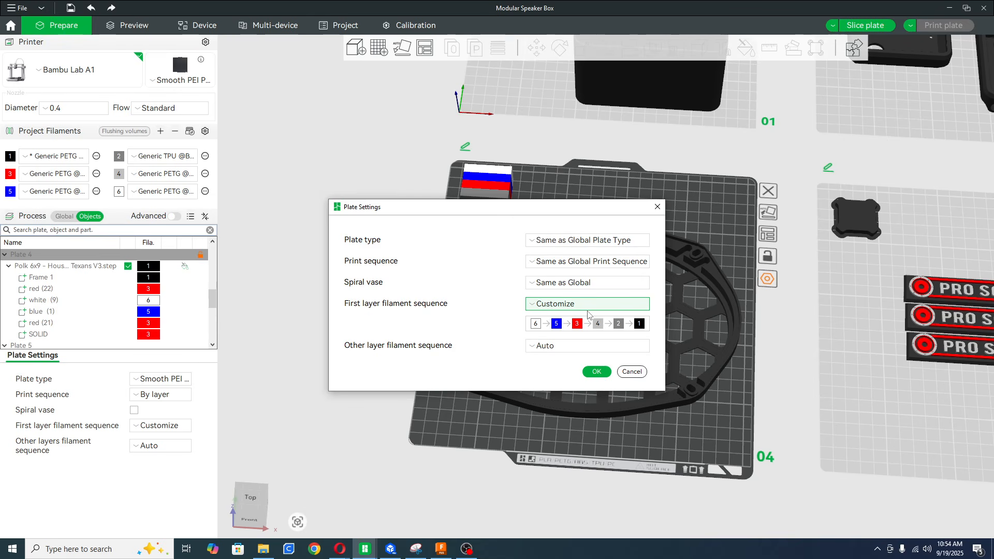
left_click(529, 306)
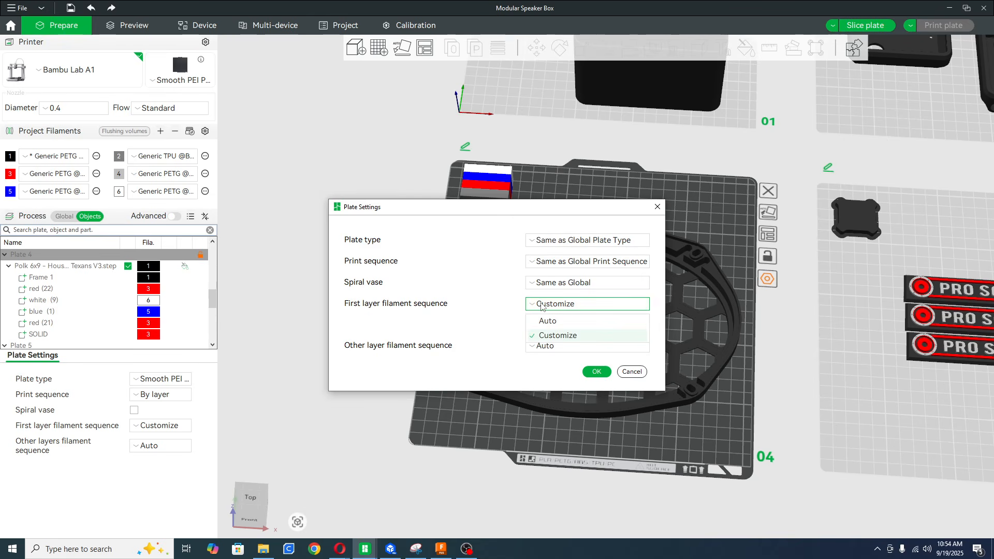
left_click(553, 342)
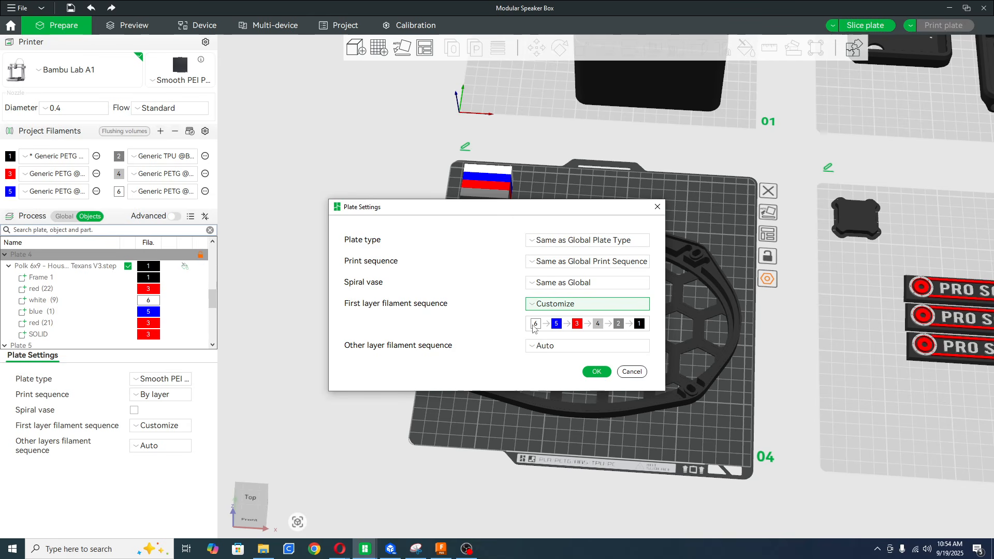
left_click_drag(579, 326, 559, 324)
left_click(593, 371)
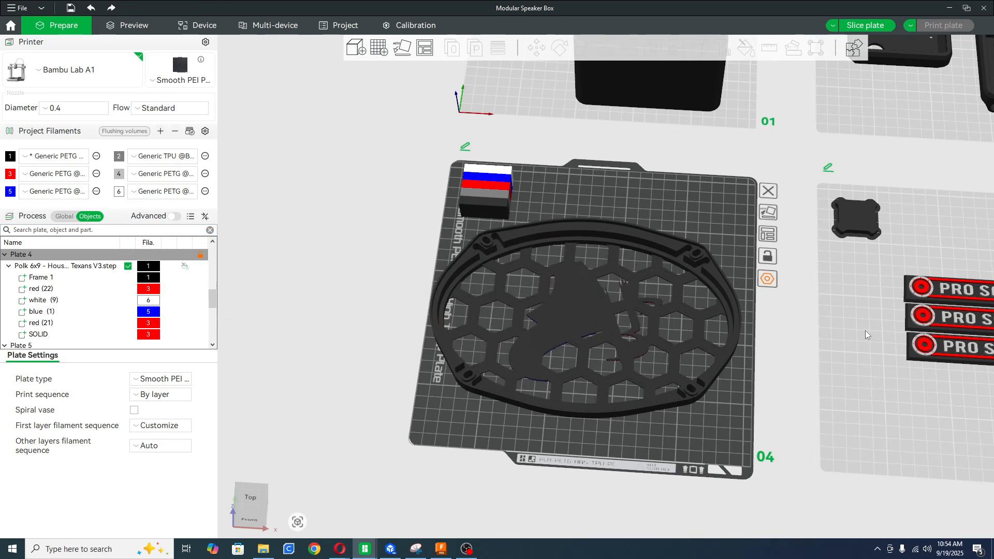
View the grille's own process settings on plate 4, and make plate 5 with the Pro Sound name tags active.
left_click_drag(593, 185, 598, 173)
left_click(570, 288)
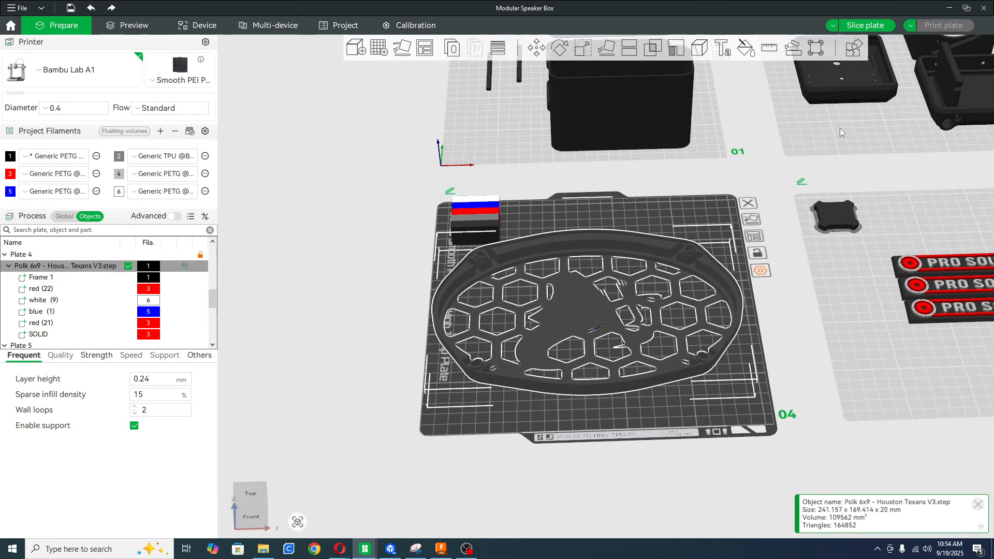
left_click_drag(590, 223, 647, 187)
right_click_drag(667, 152, 598, 216)
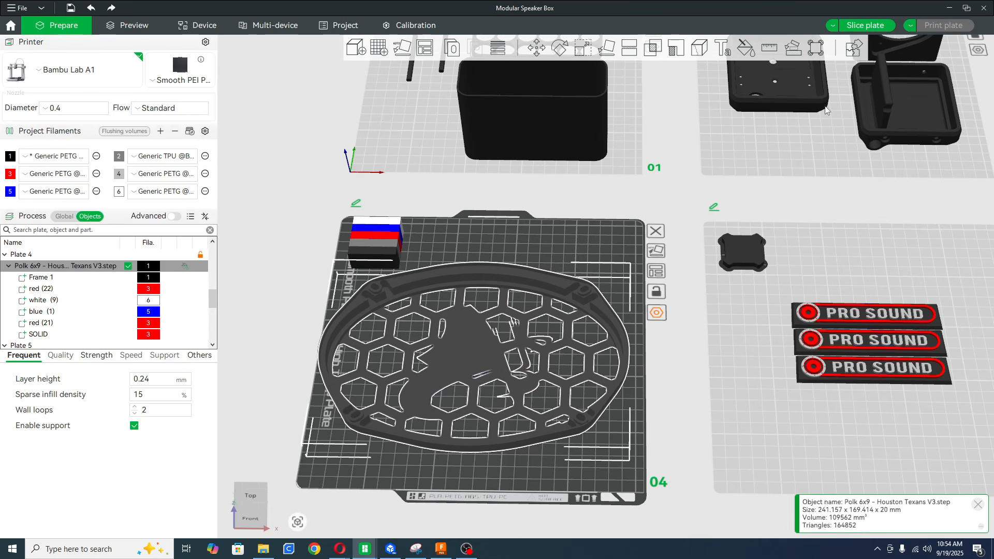
right_click_drag(852, 247, 659, 207)
left_click(752, 234)
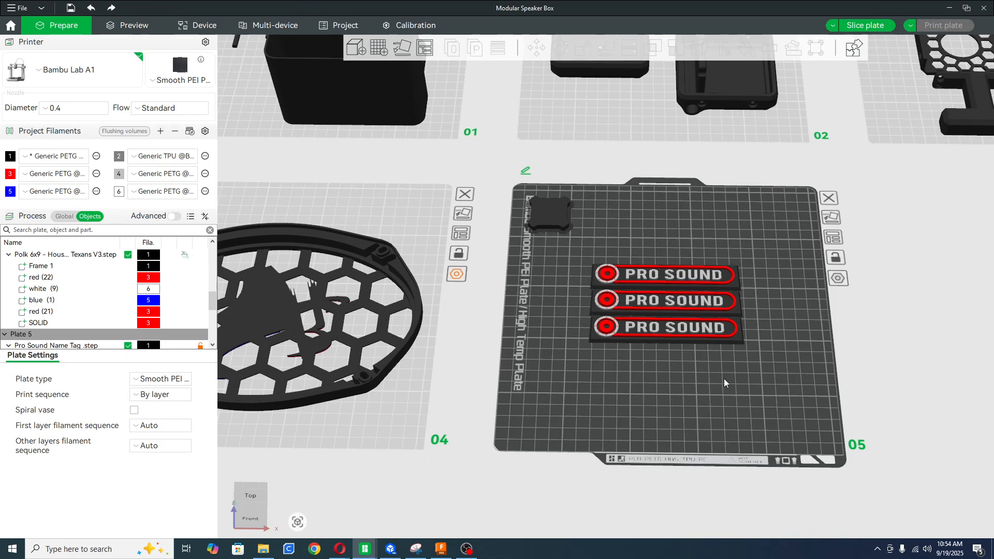
Show the global process settings and look over the parts on plates 1, 2 and 3, ending with plate 5 active.
left_click(68, 217)
right_click_drag(671, 85, 673, 243)
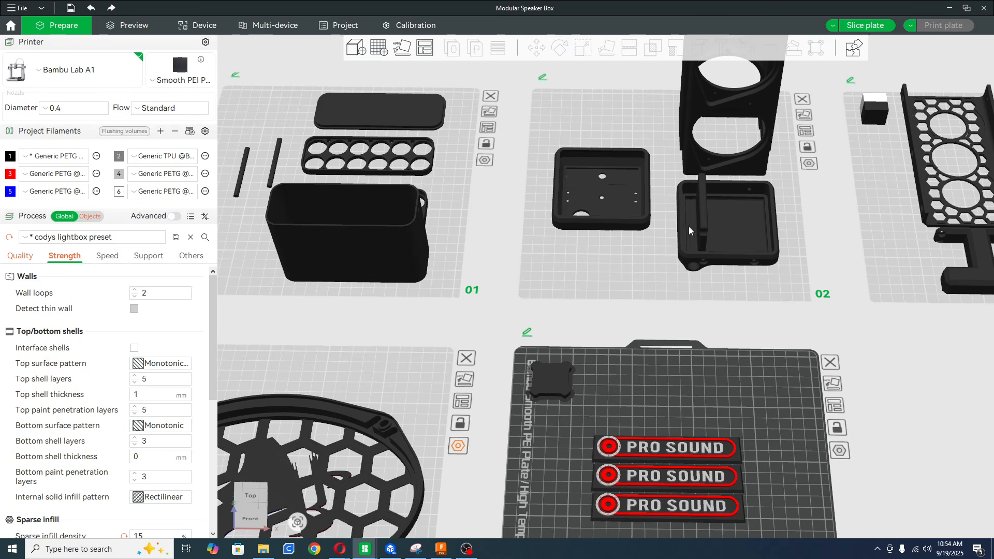
left_click(664, 215)
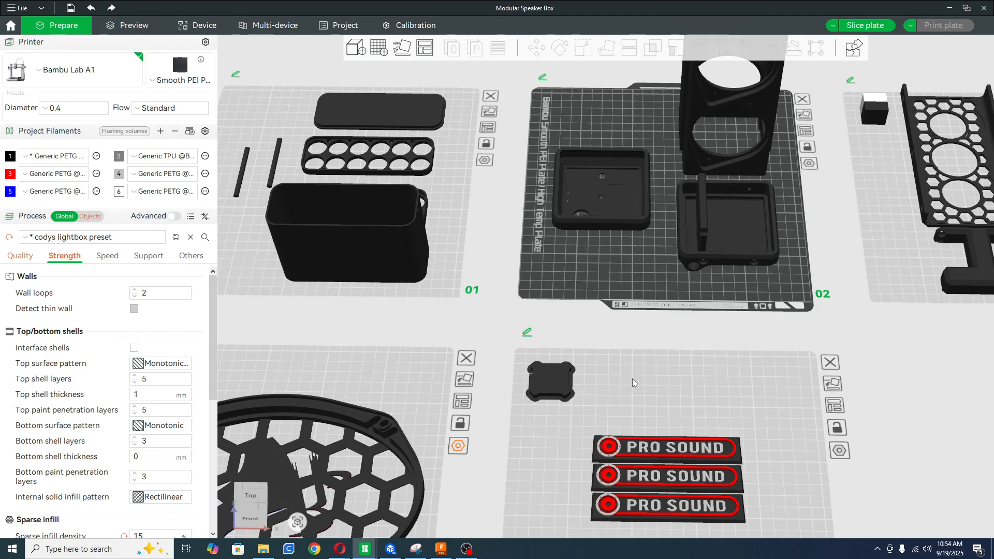
right_click_drag(632, 379, 527, 50)
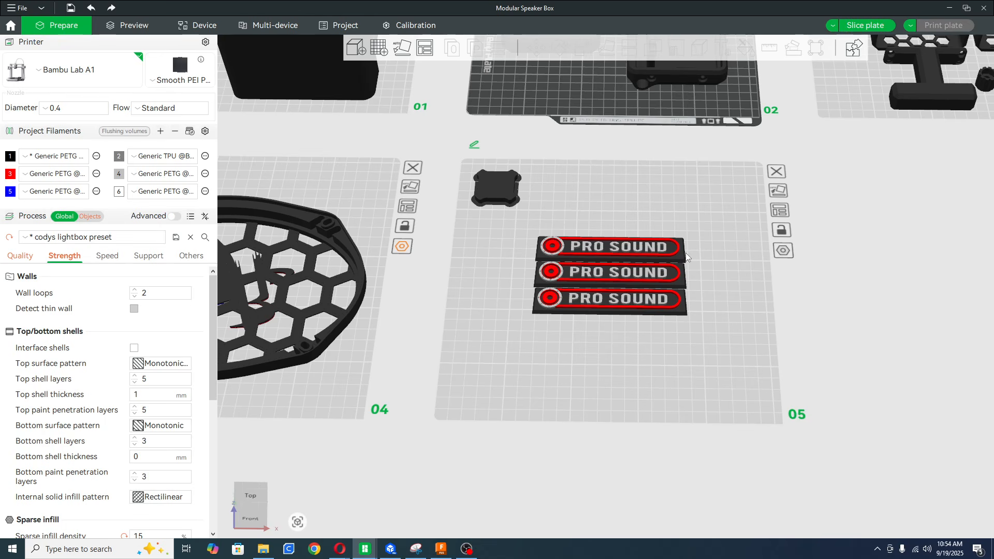
right_click_drag(650, 195, 570, 379)
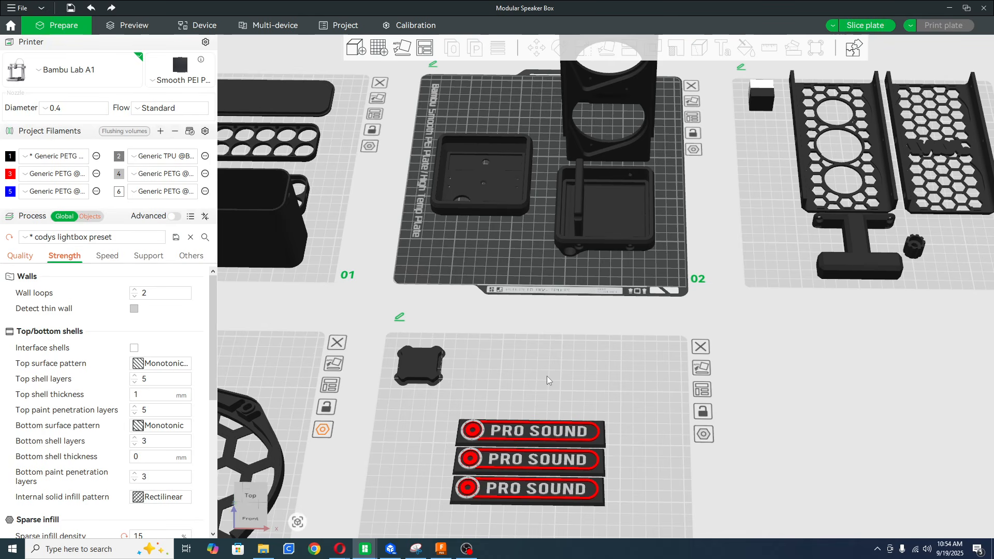
right_click_drag(547, 375, 608, 300)
left_click(594, 524)
right_click_drag(588, 455, 610, 402)
left_click_drag(611, 377, 613, 409)
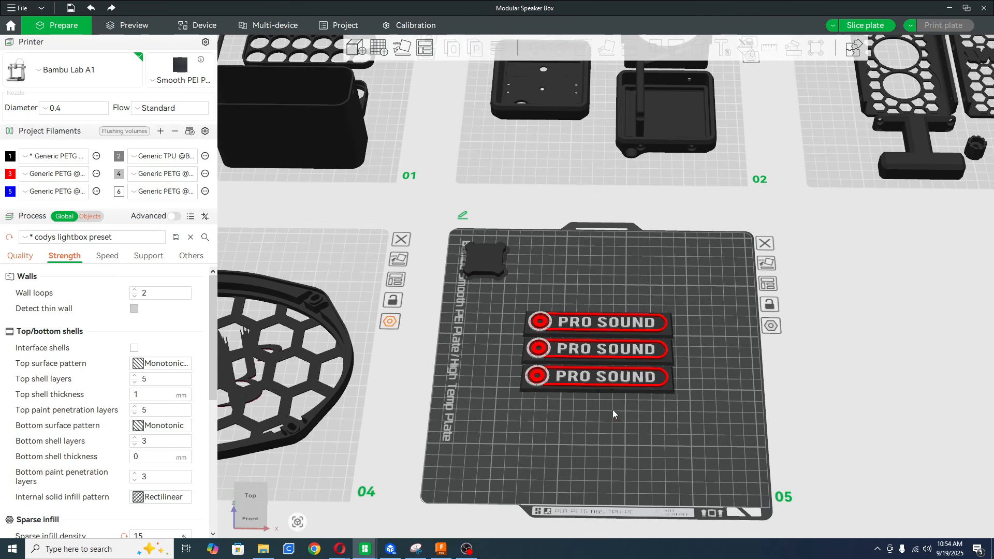
Spread out the Pro Sound name tags, leaving one alone near plate 5's front and moving the others toward its back.
left_click(603, 322)
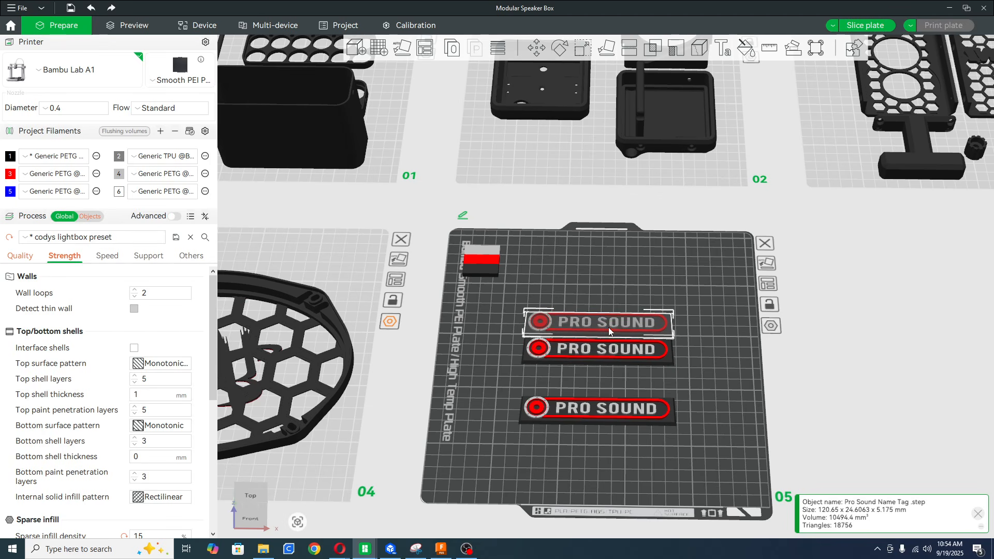
left_click_drag(611, 355, 619, 291)
left_click(620, 422)
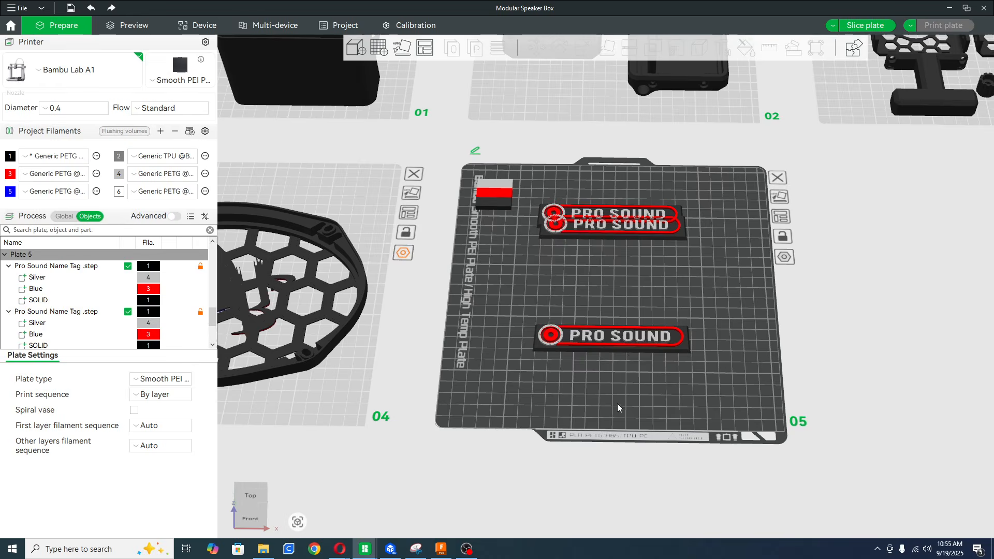
Place brim ears at the four corners and the middle of both long edges of the front Pro Sound name tag.
scroll(617, 402, "up", 5)
left_click(619, 304)
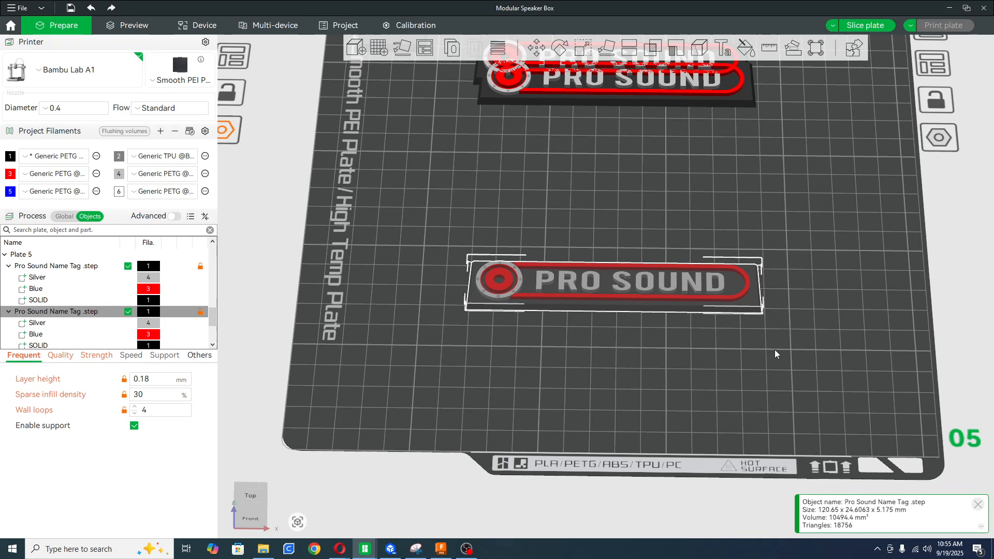
left_click(654, 344)
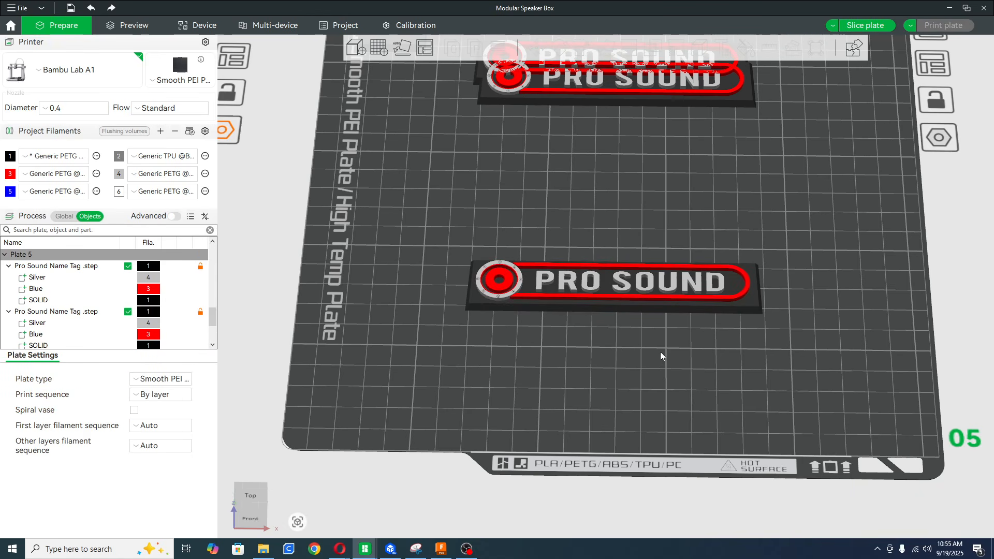
left_click(639, 291)
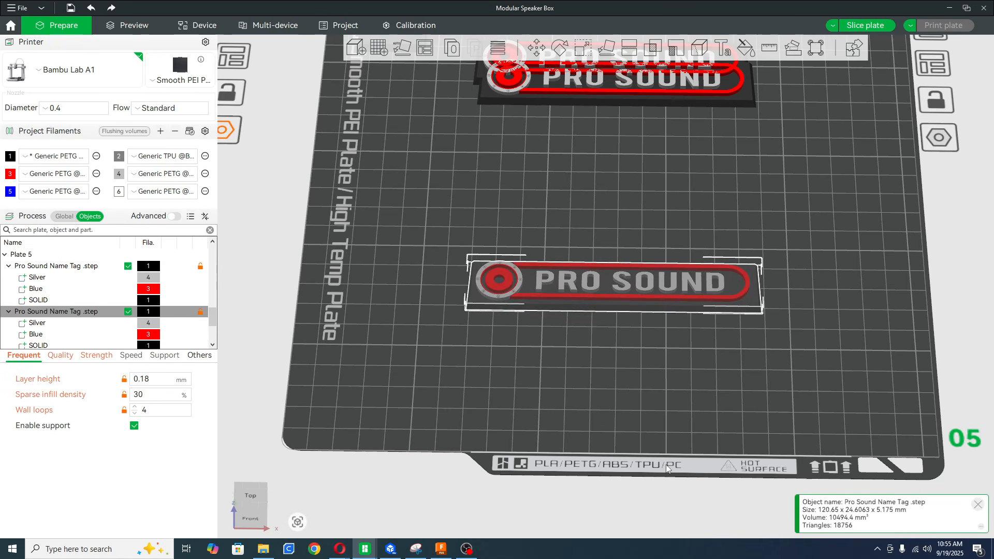
left_click(817, 47)
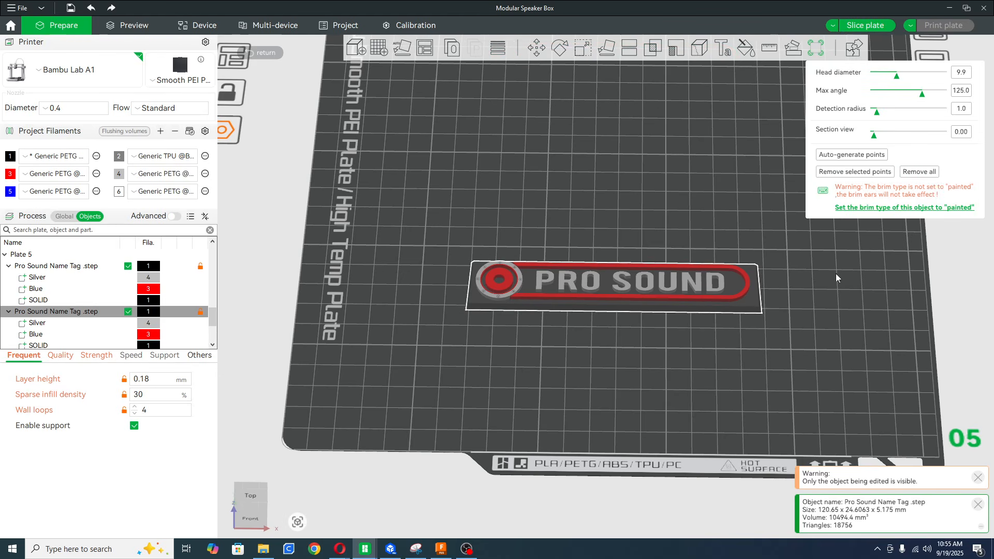
left_click(759, 312)
left_click(466, 310)
left_click(473, 265)
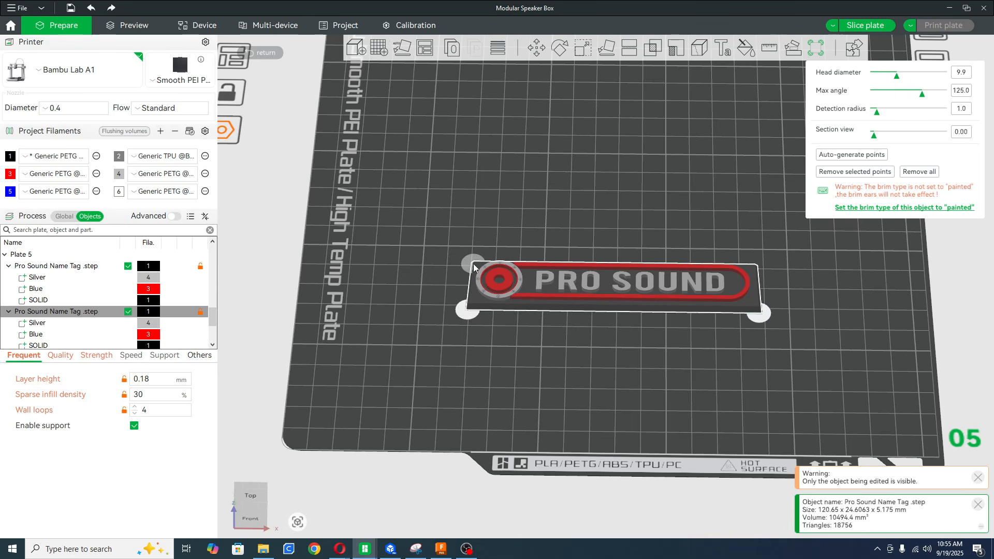
left_click(618, 310)
left_click_drag(779, 271, 784, 290)
left_click(627, 279)
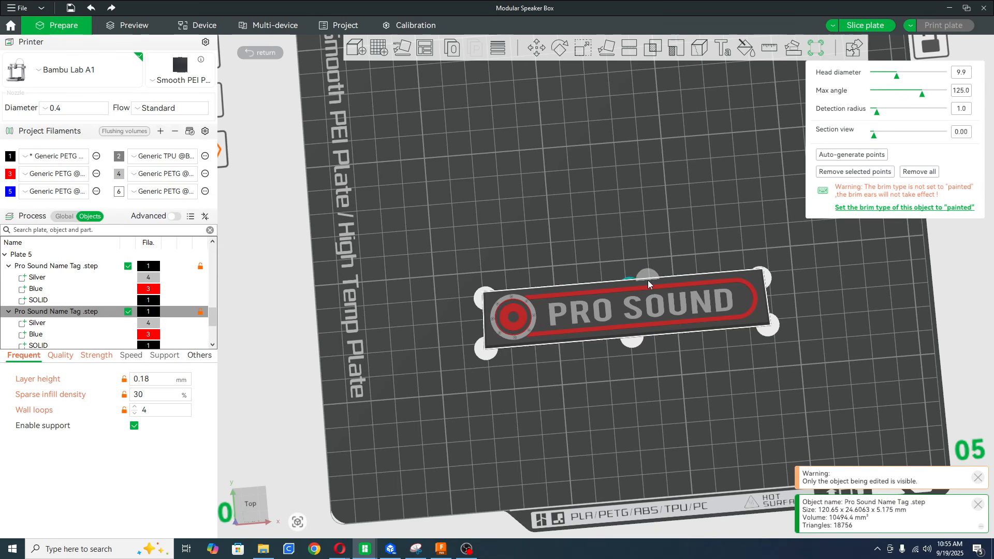
Slice plate 5 and examine the sliced name tags in the preview.
left_click_drag(657, 381, 644, 358)
scroll(620, 346, "down", 5)
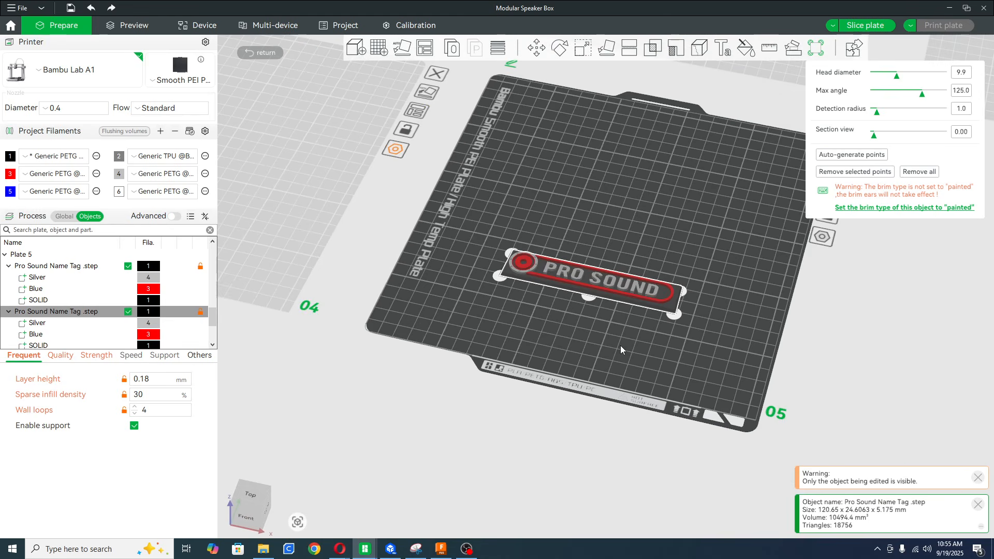
left_click(866, 25)
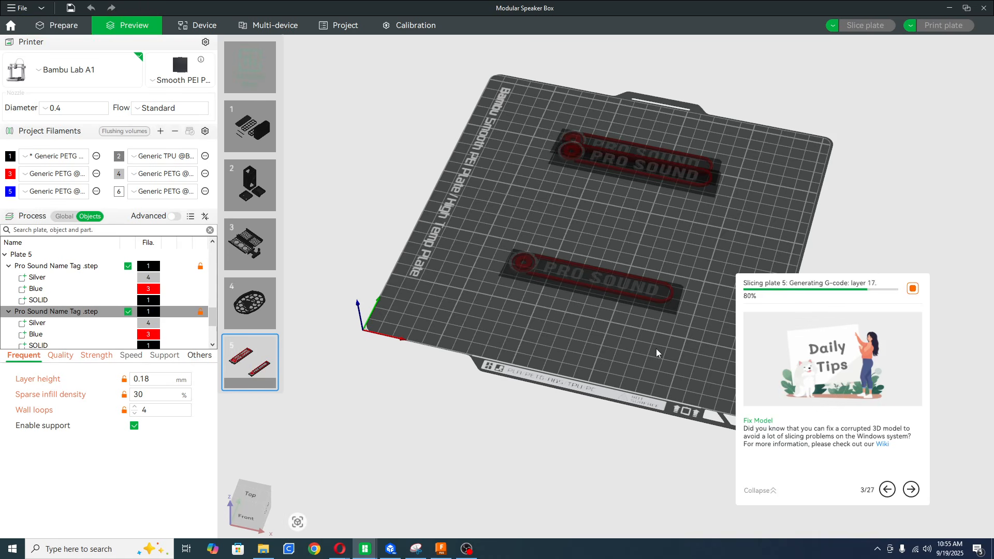
left_click_drag(605, 332, 561, 358)
scroll(551, 327, "up", 3)
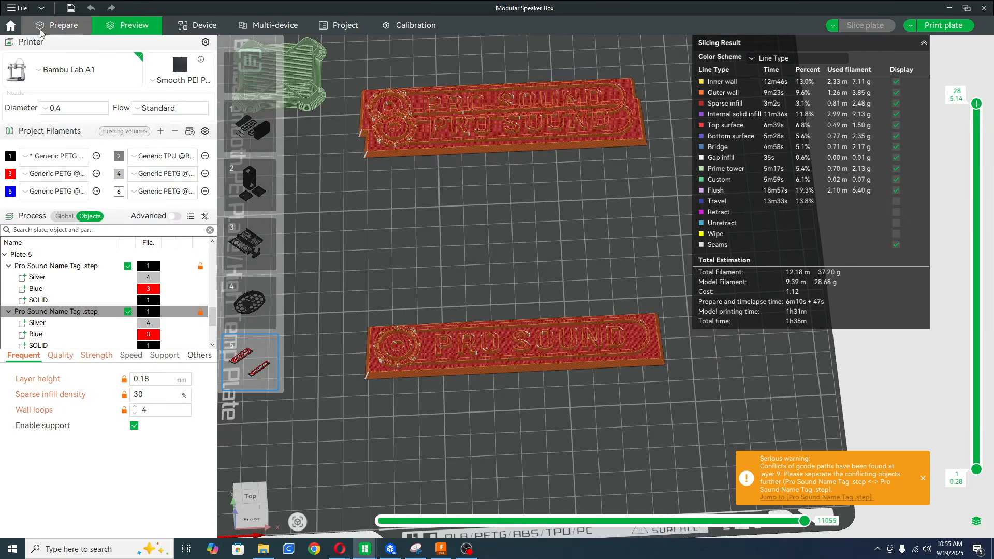
Return to plate preparation and move one of the two overlapping name tags forward so they are separated.
left_click(57, 24)
left_click(689, 233)
left_click(688, 233)
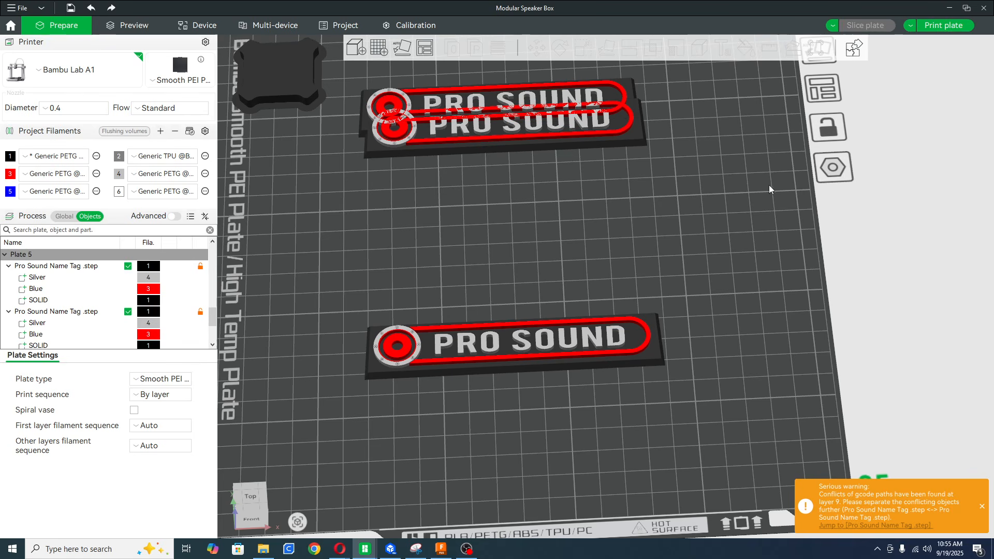
left_click_drag(591, 136, 623, 178)
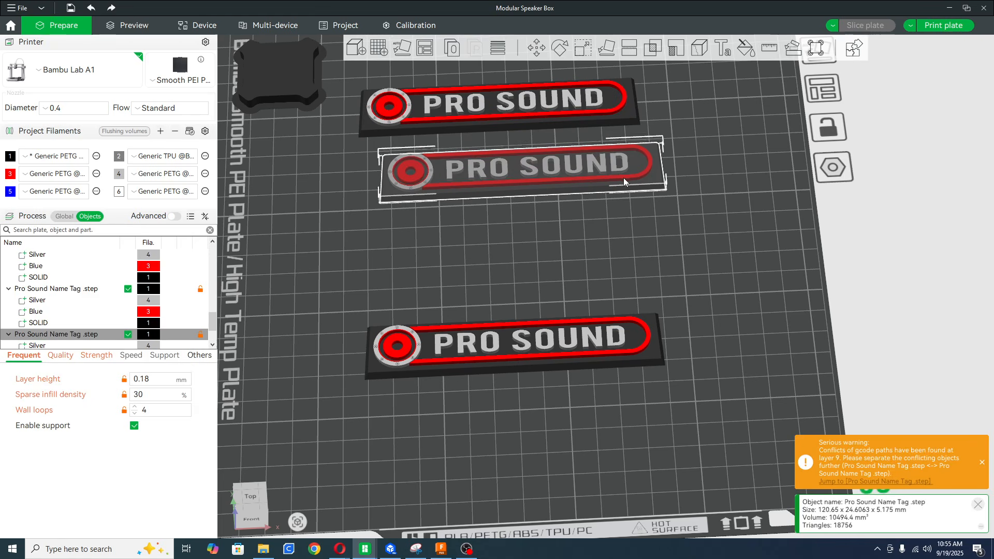
left_click(639, 250)
Set the brim ear head diameter to 14.5 and add one ear to the front name tag's front edge, right of the middle ear.
left_click(495, 351)
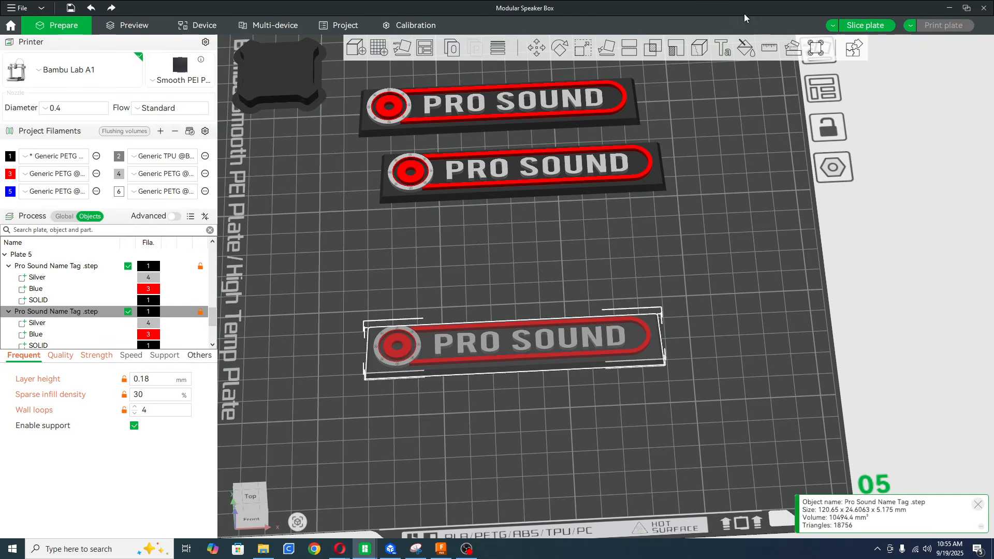
left_click(815, 48)
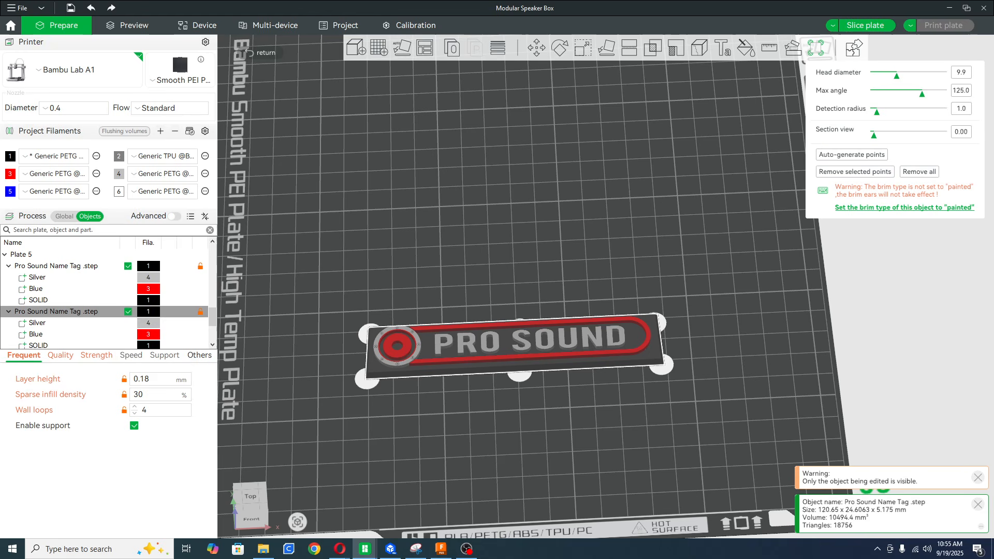
left_click_drag(896, 76, 918, 78)
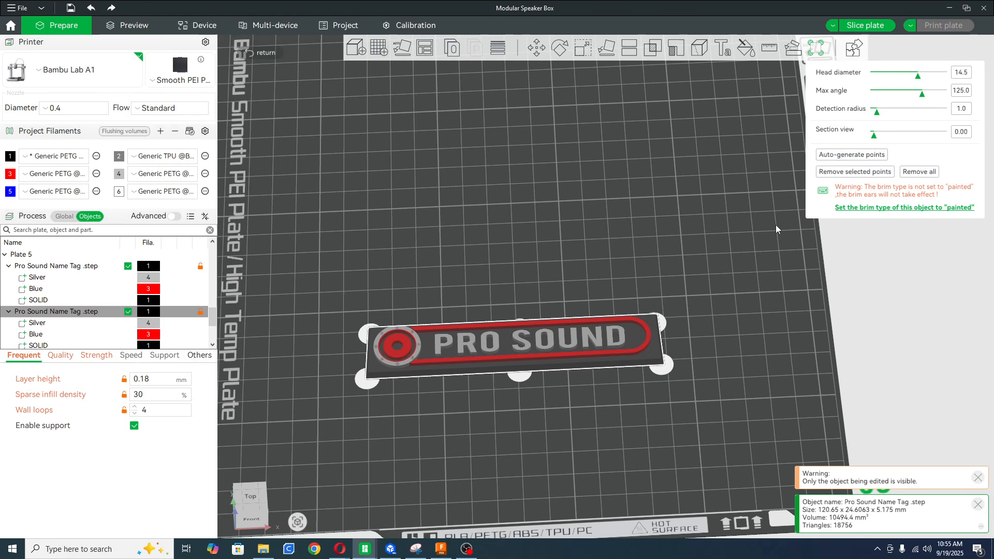
left_click(587, 371)
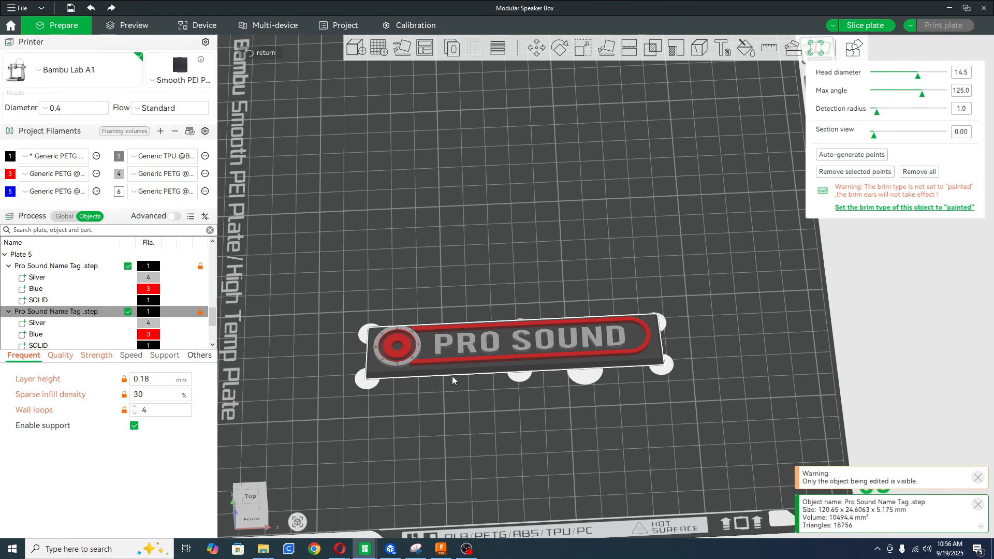
Slice plate 5, examine the three sliced name tags from another angle, and return to plate preparation.
left_click(865, 25)
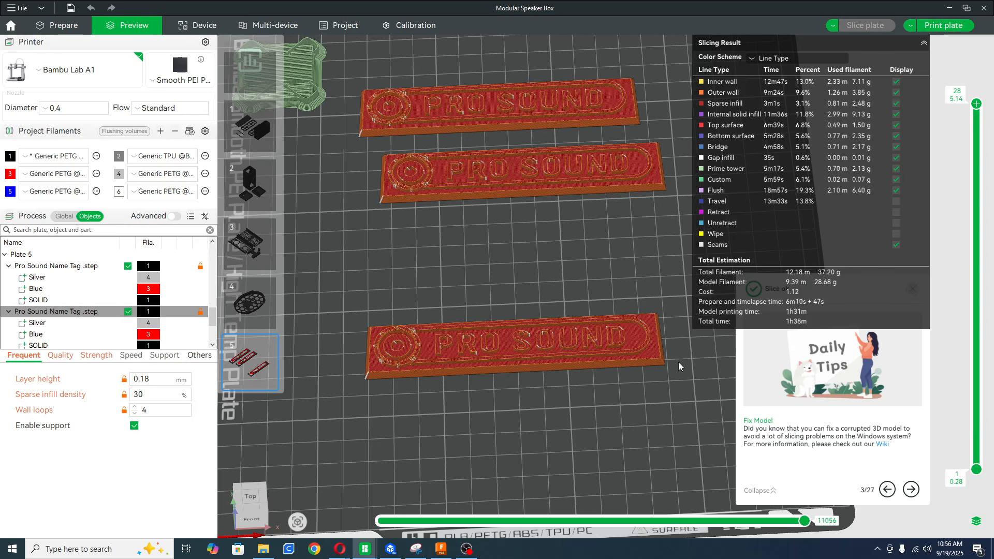
left_click_drag(678, 362, 706, 393)
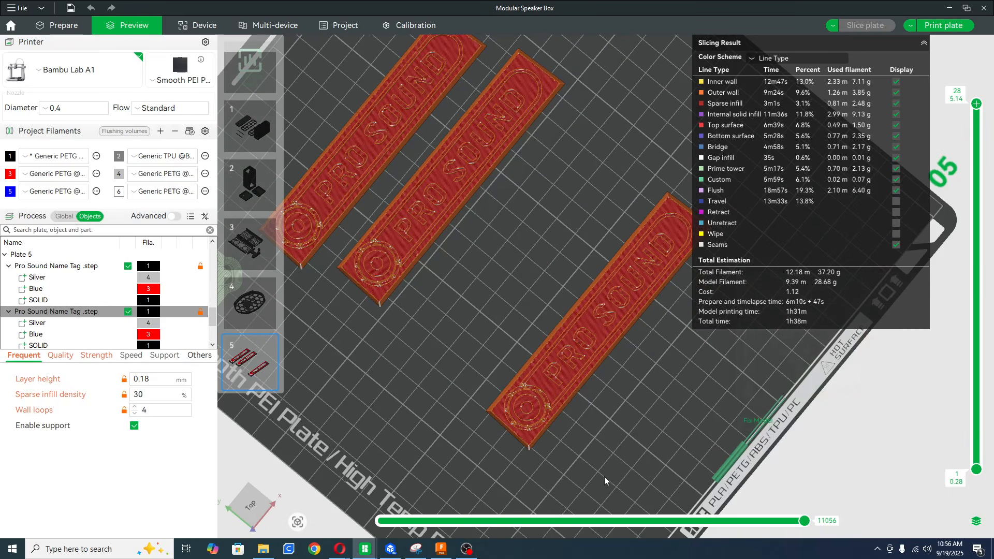
left_click(73, 24)
left_click_drag(695, 343, 749, 276)
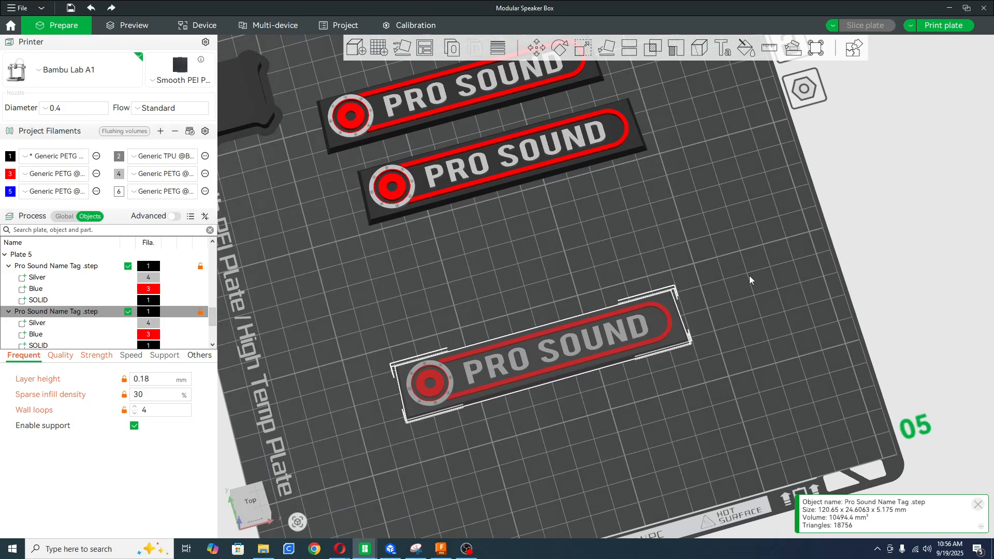
left_click_drag(287, 193, 415, 321)
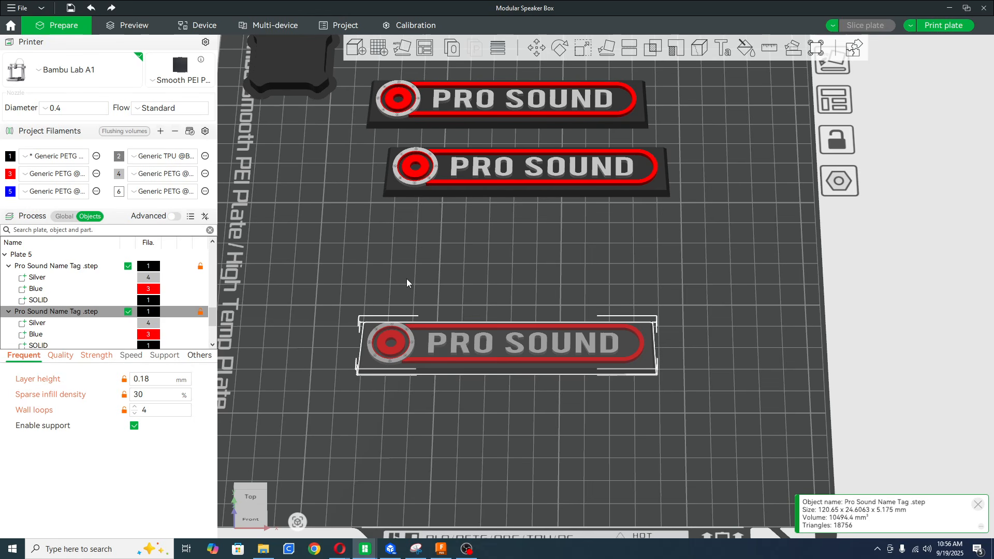
Review the global process settings, and compare the individual settings of plate 2's battery center, battery base and 502 amp lid.
scroll(402, 281, "down", 5)
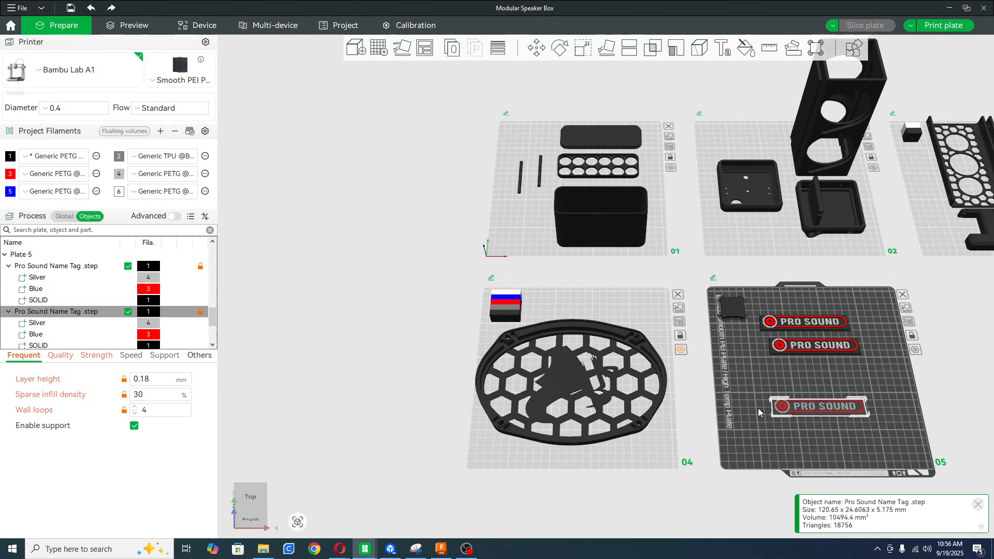
middle_click_drag(697, 400, 597, 386)
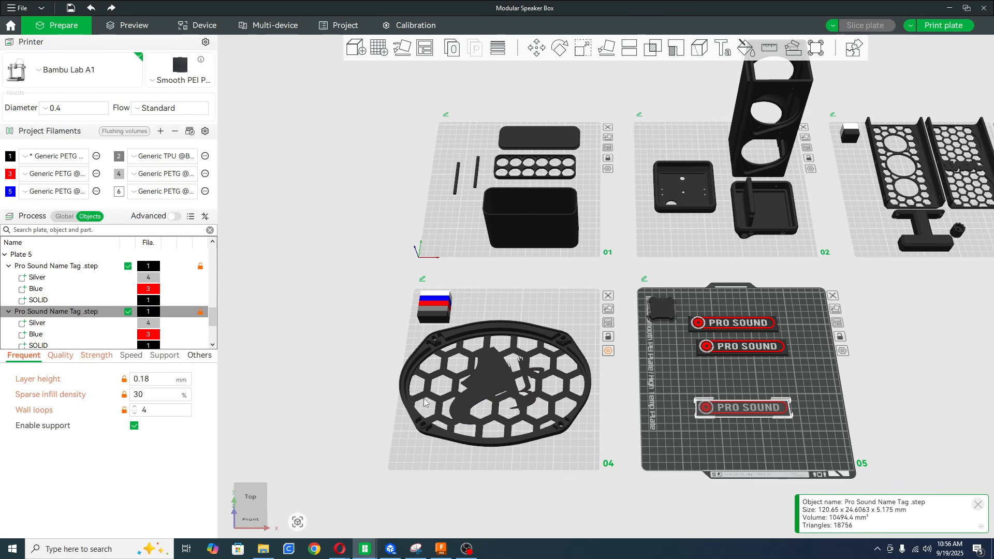
left_click(60, 216)
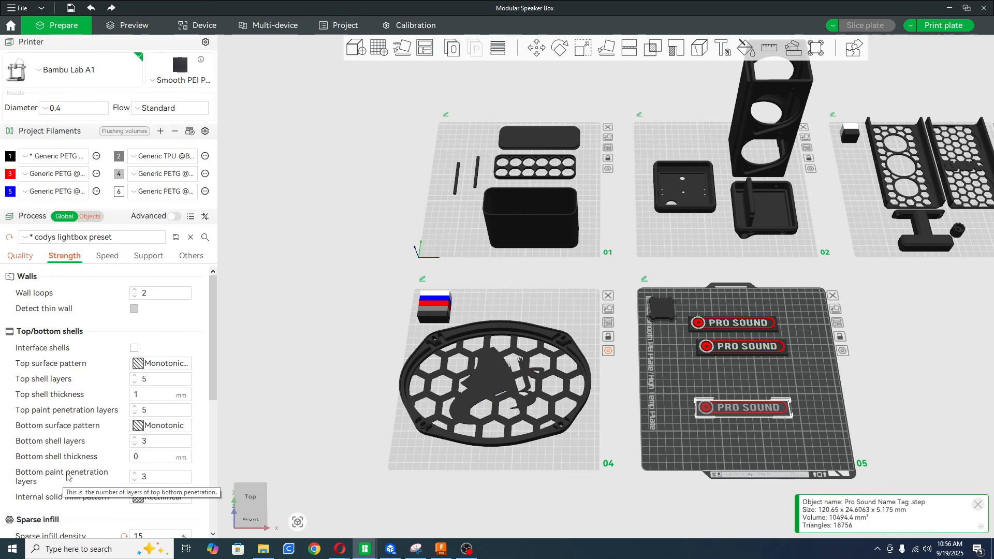
left_click(651, 230)
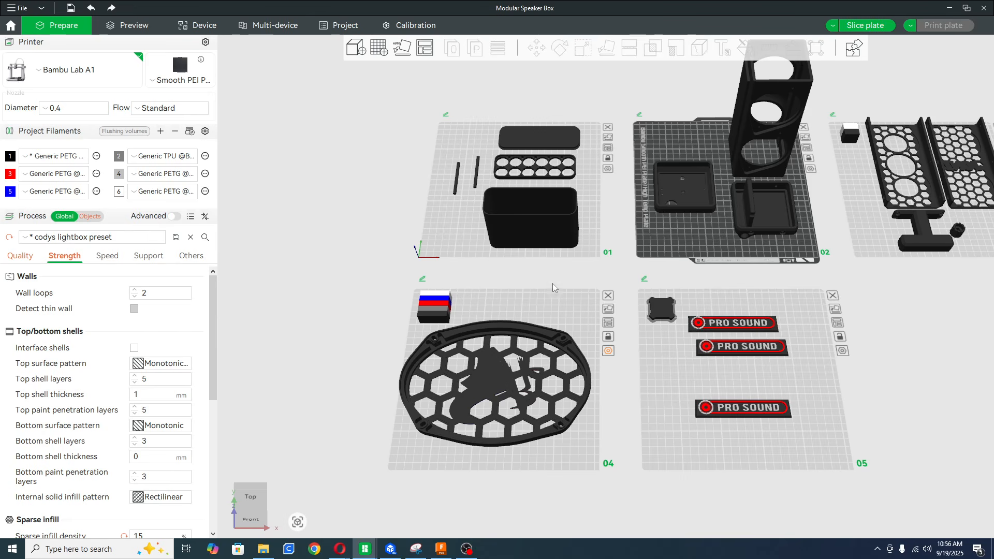
left_click(96, 217)
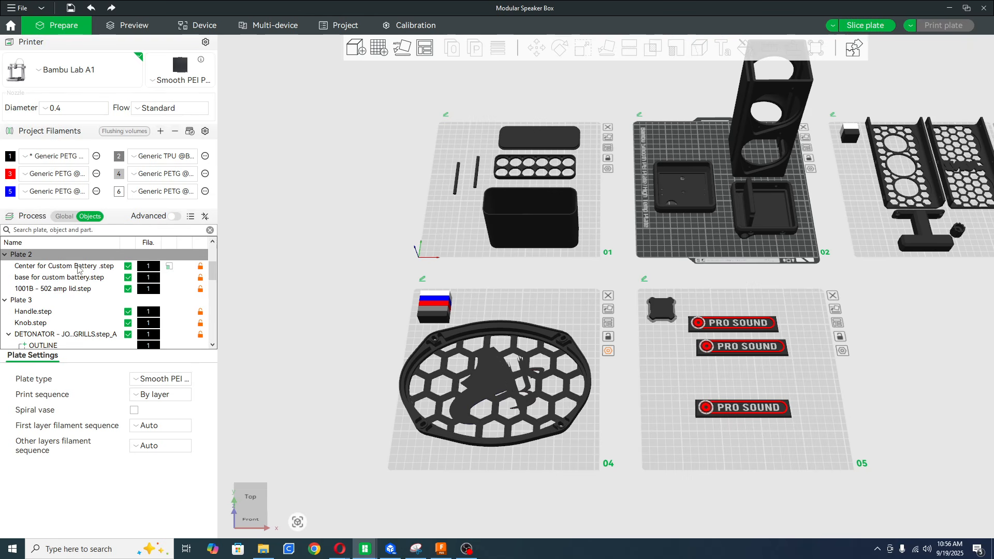
left_click(85, 266)
left_click(84, 277)
left_click(82, 290)
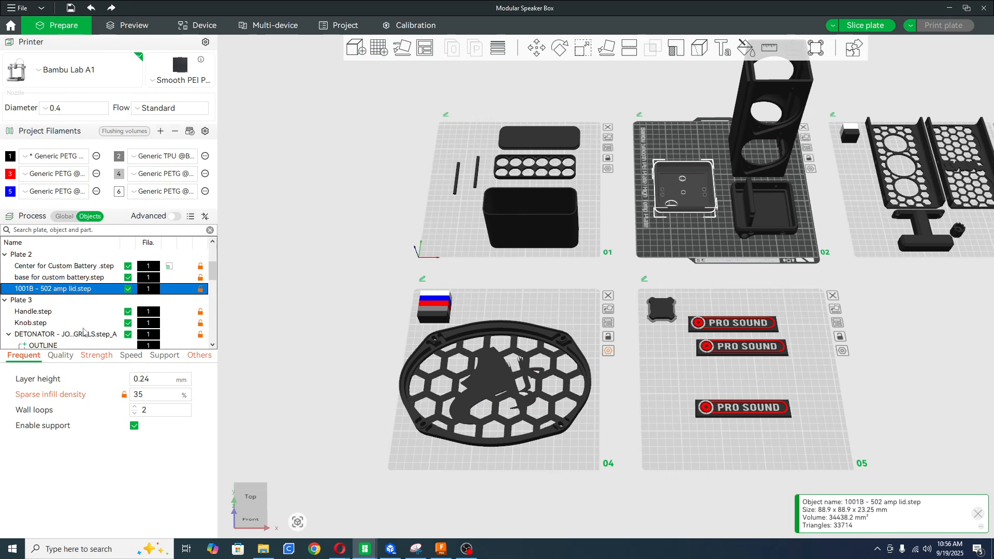
Examine the frequent, quality, strength, speed and support settings of the Center for Custom Battery part.
left_click(85, 267)
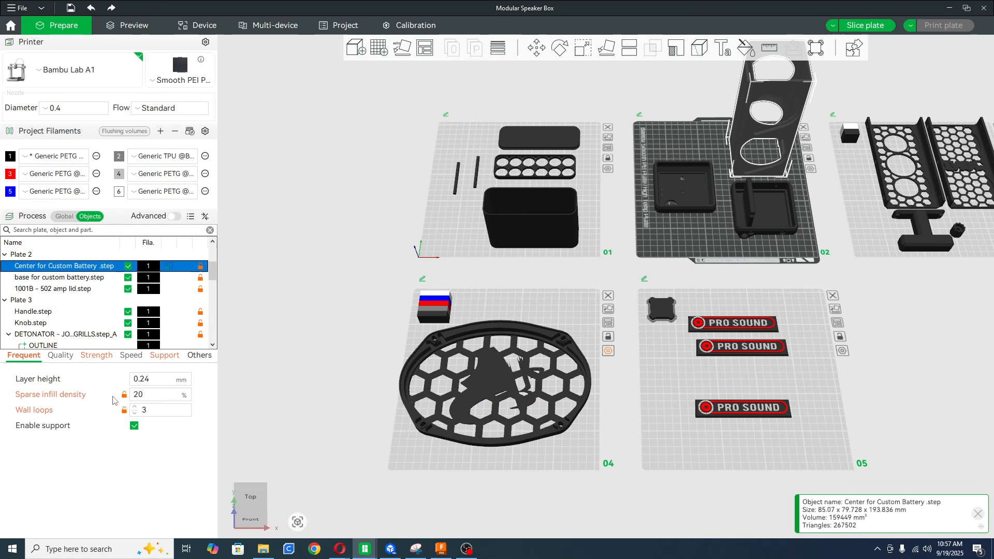
left_click(61, 356)
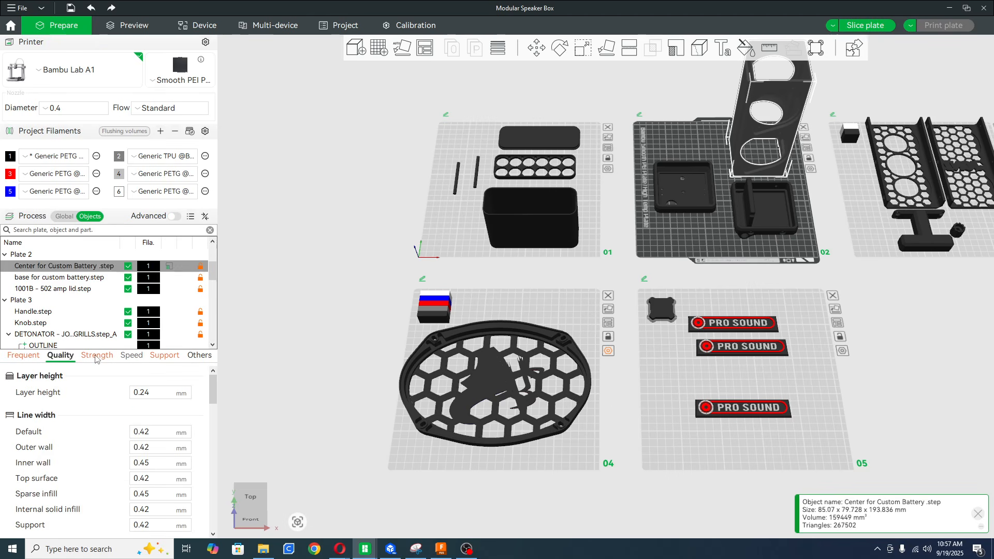
left_click(96, 356)
left_click(132, 356)
left_click(167, 356)
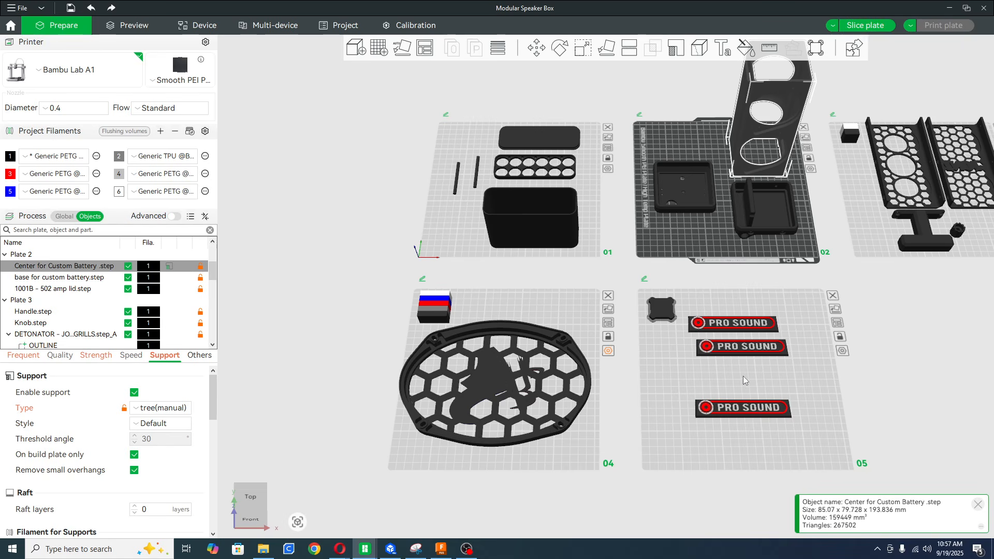
Remove all models from plate 4, leaving the plate empty.
right_click(561, 312)
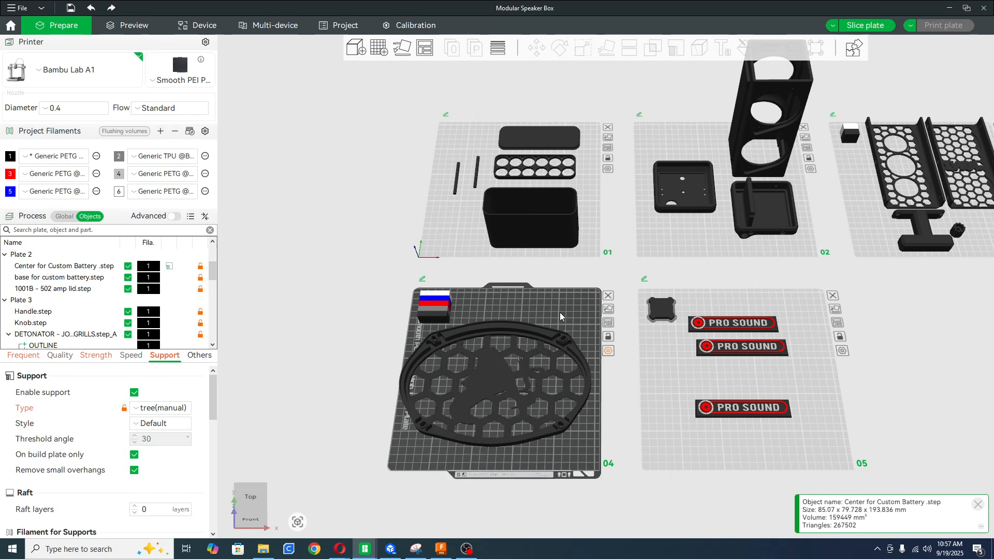
left_click(595, 330)
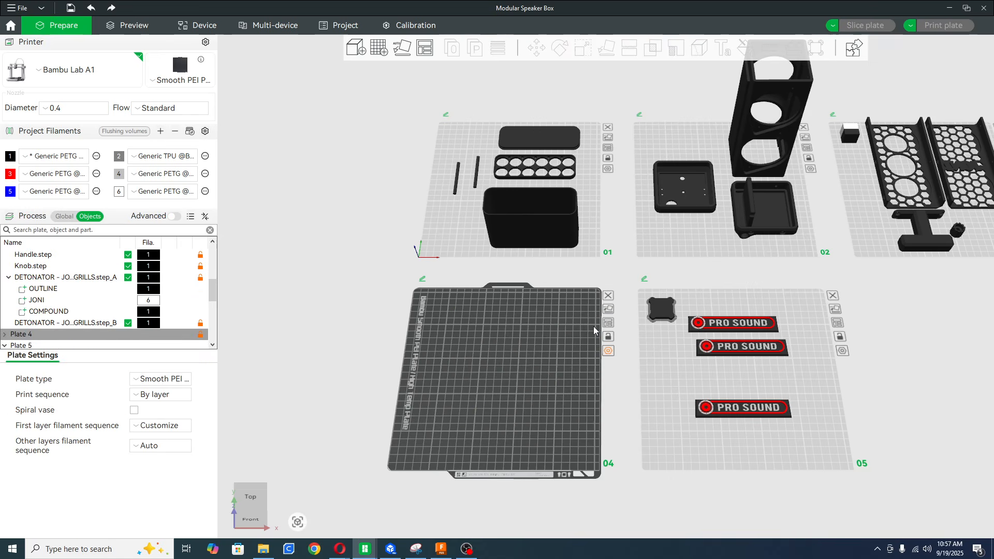
left_click(356, 49)
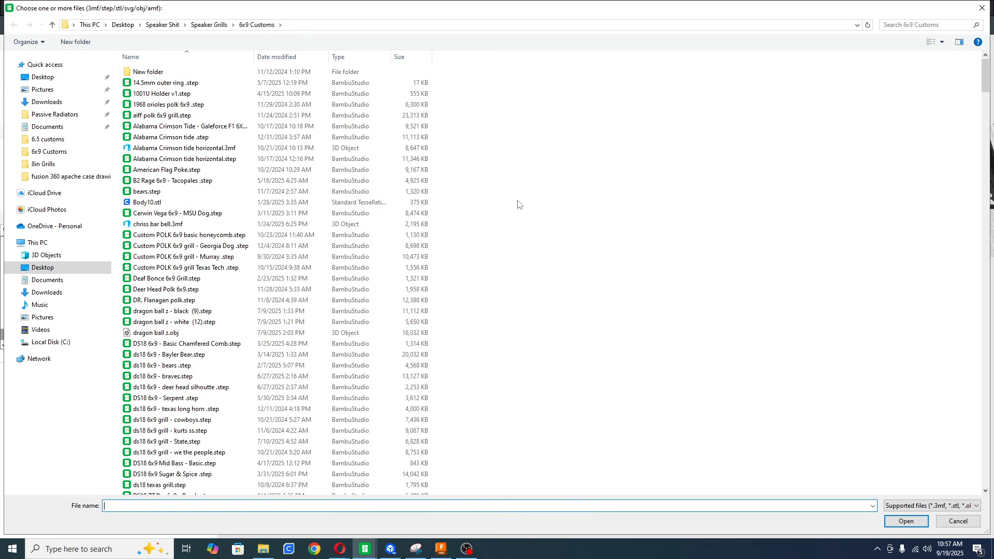
left_click(978, 10)
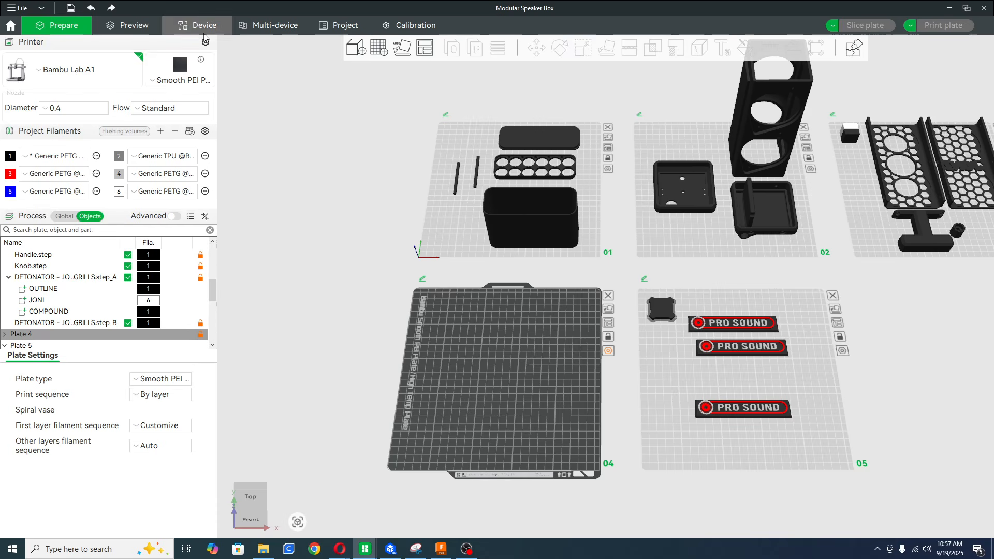
Try to auto-arrange all objects across the plates with auto spacing, and undo the arrangement.
left_click(64, 216)
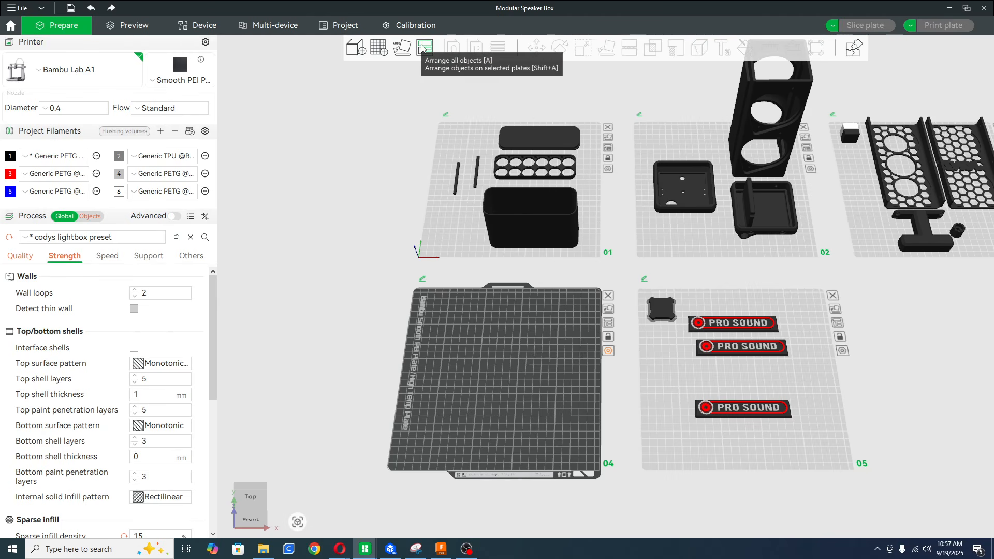
left_click(762, 367)
right_click(425, 47)
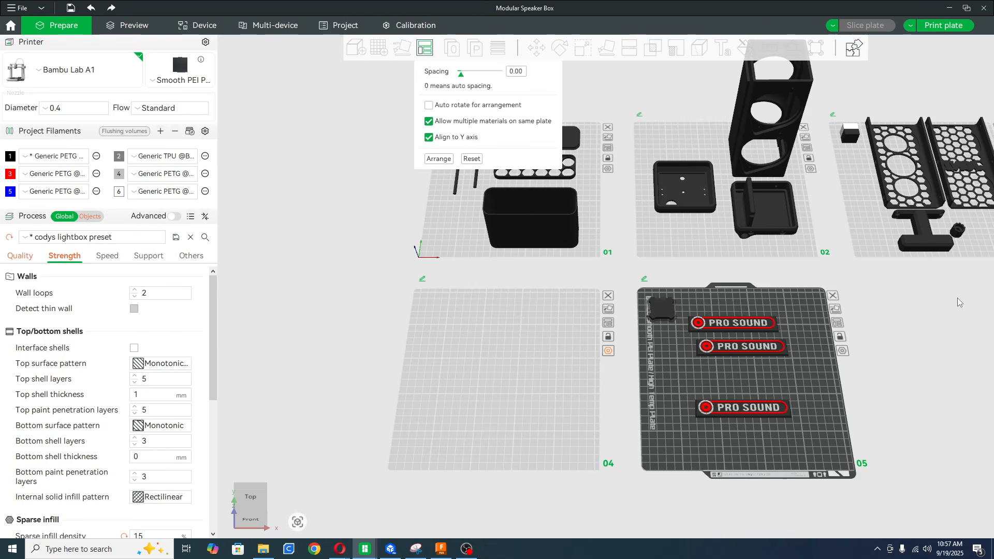
left_click(439, 158)
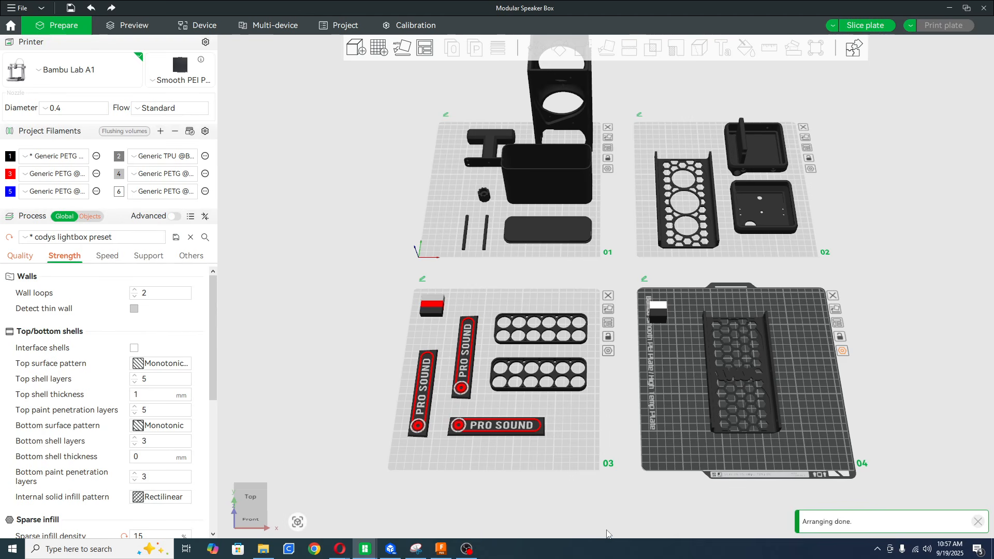
key("ctrl+z")
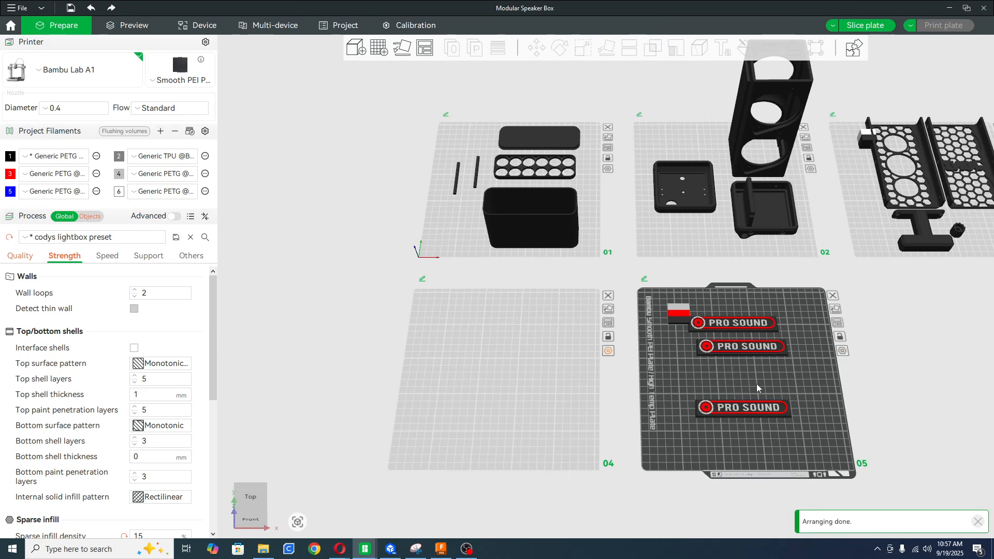
Arrange only the objects on plate 5 so the three name tags are spaced evenly.
right_click(759, 371)
left_click(777, 402)
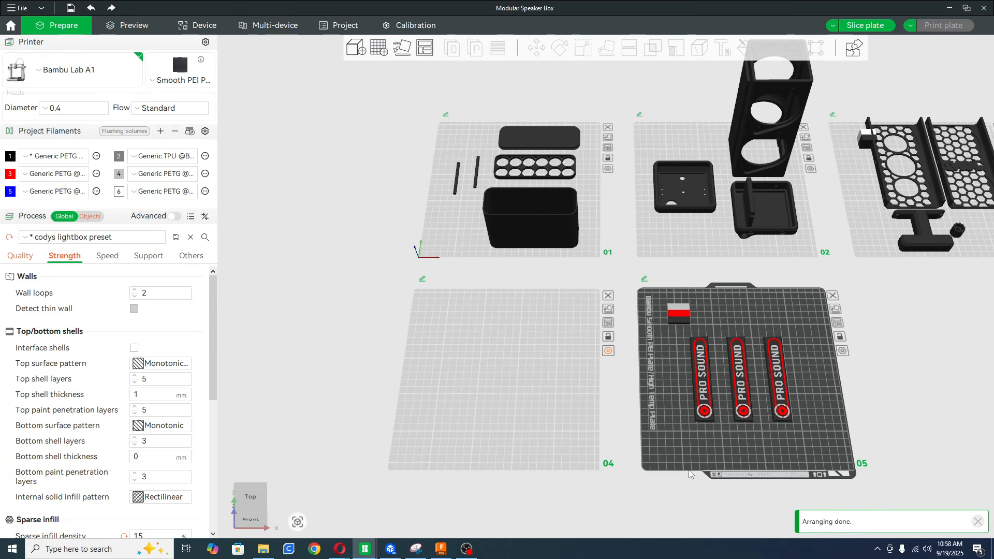
scroll(710, 430, "down", 5)
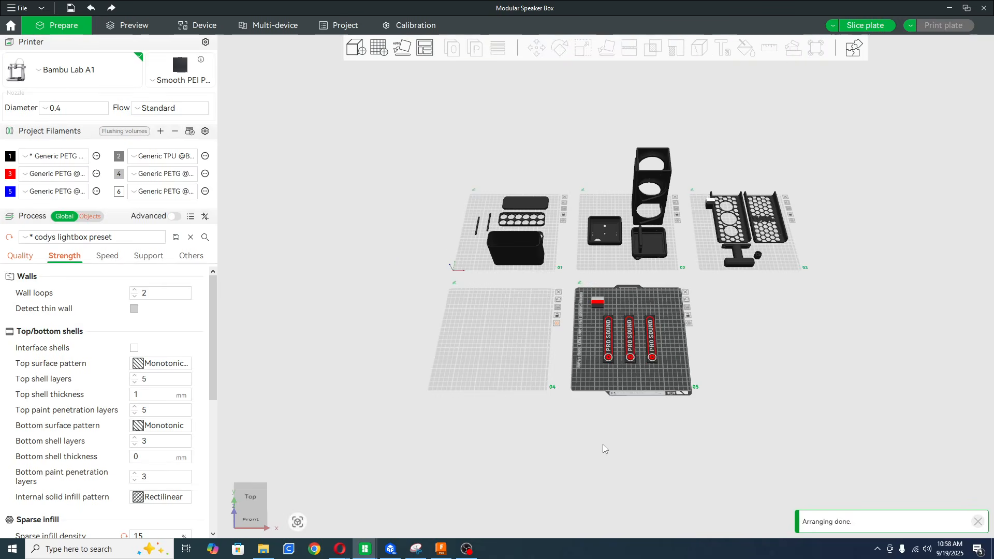
scroll(603, 444, "up", 5)
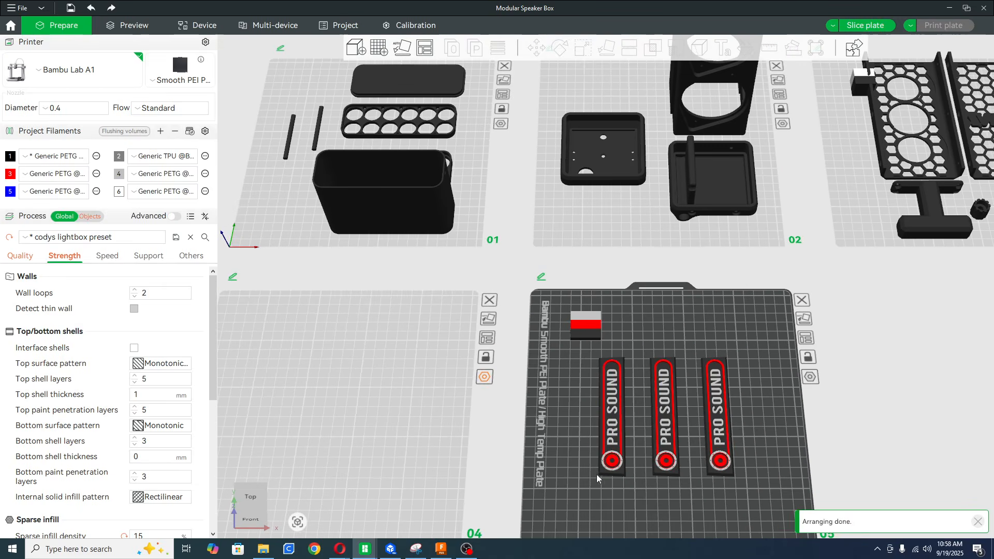
Make the empty plate 4 active and import Back Plate.step from the 6x9 Box folder.
middle_click_drag(596, 474, 775, 431)
left_click(566, 430)
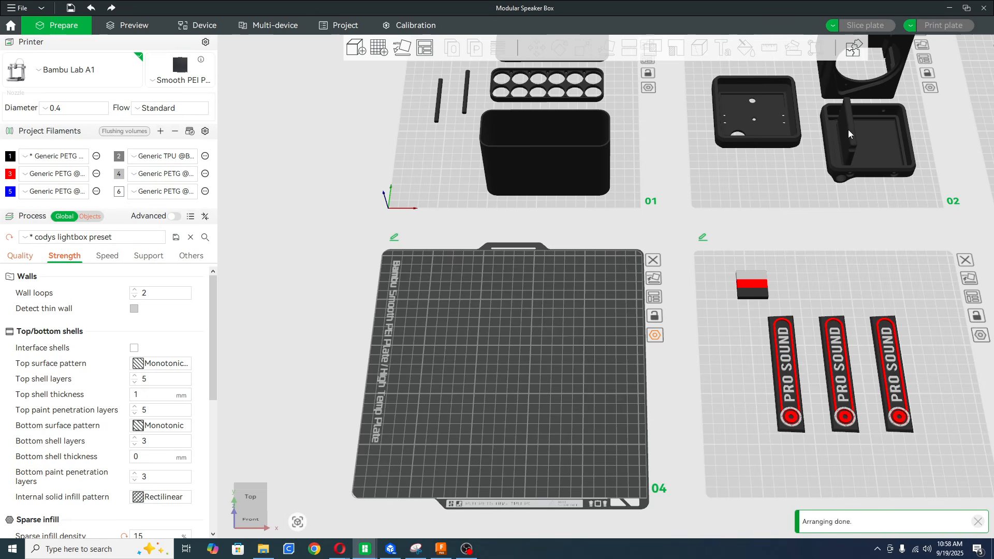
left_click(877, 153)
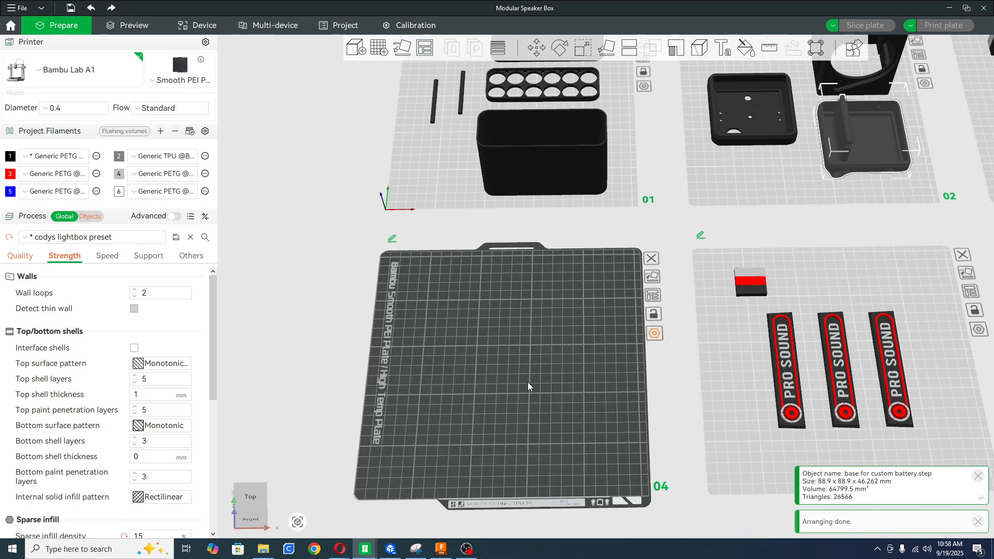
left_click(527, 382)
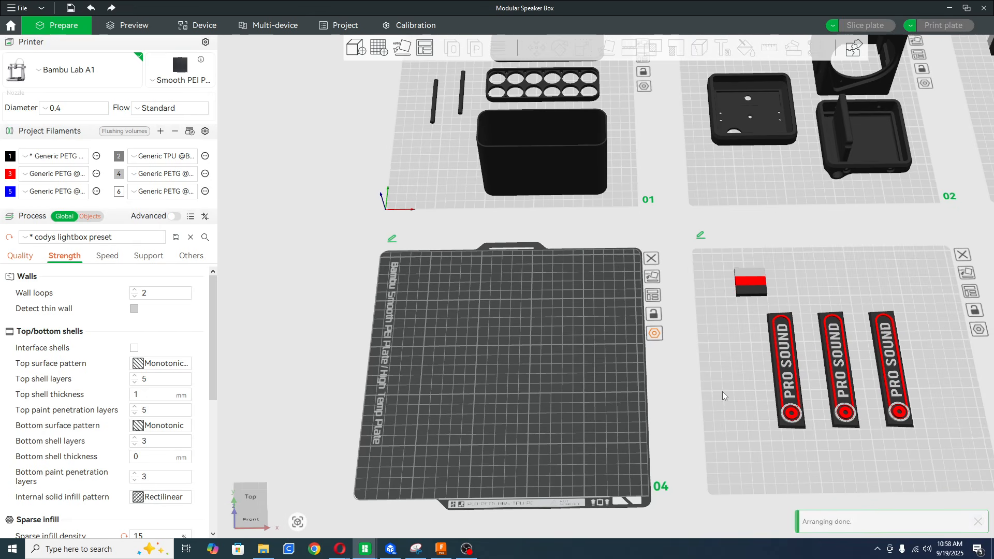
left_click(352, 45)
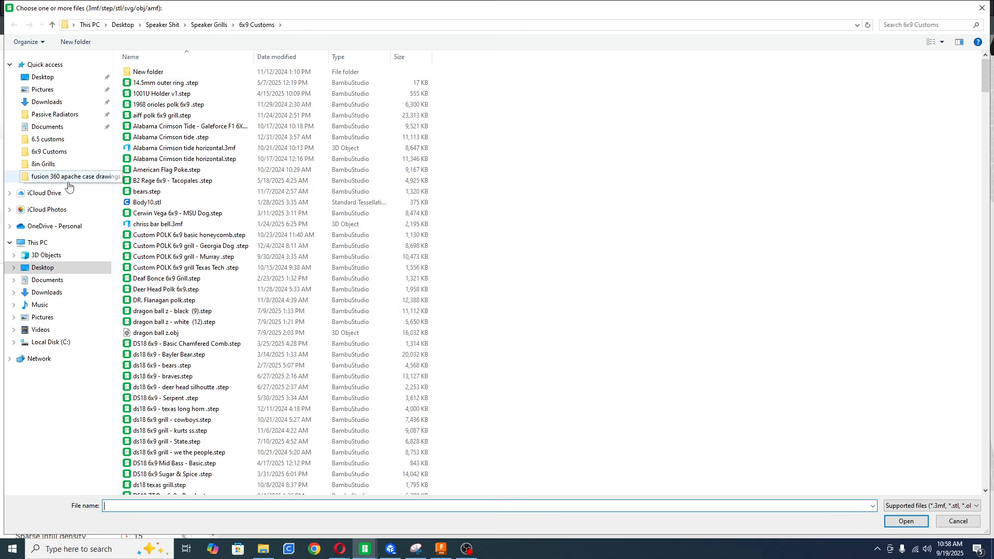
left_click(163, 25)
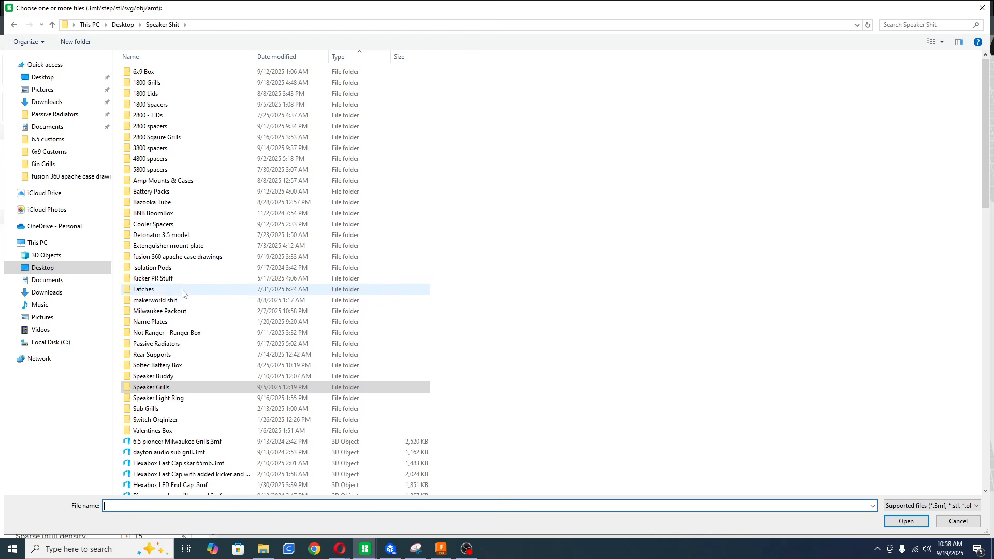
double_click(171, 73)
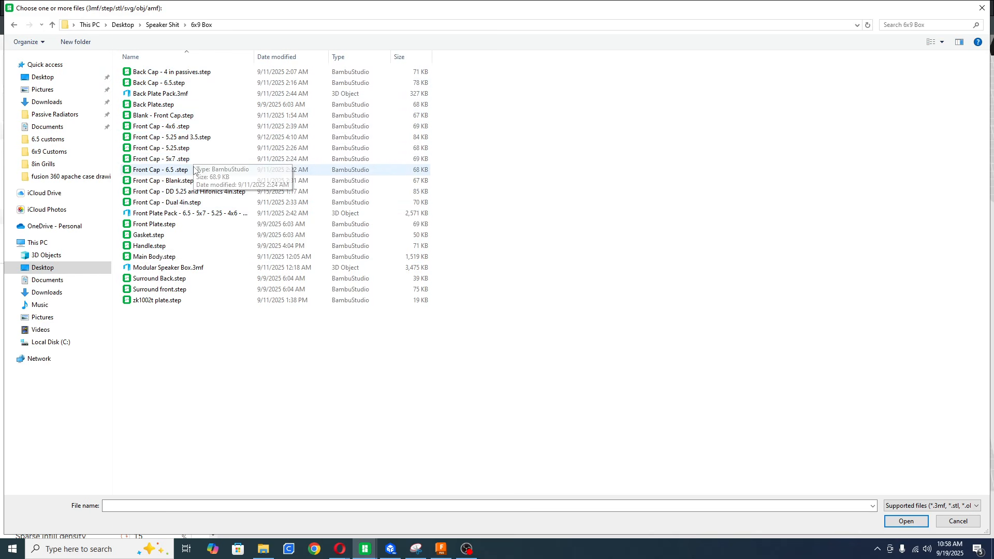
double_click(153, 104)
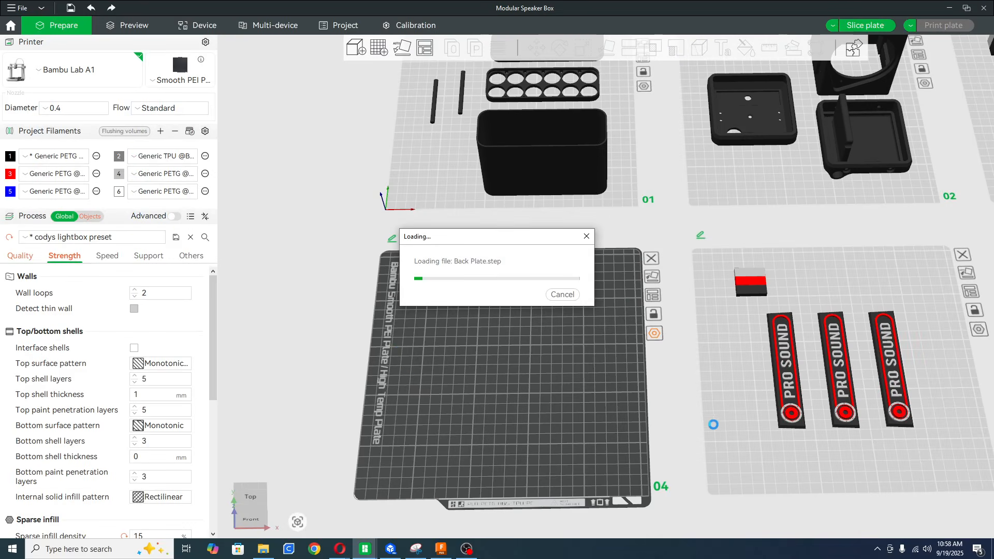
Add a cylinder negative part to the back plate on plate 4.
left_click(570, 482)
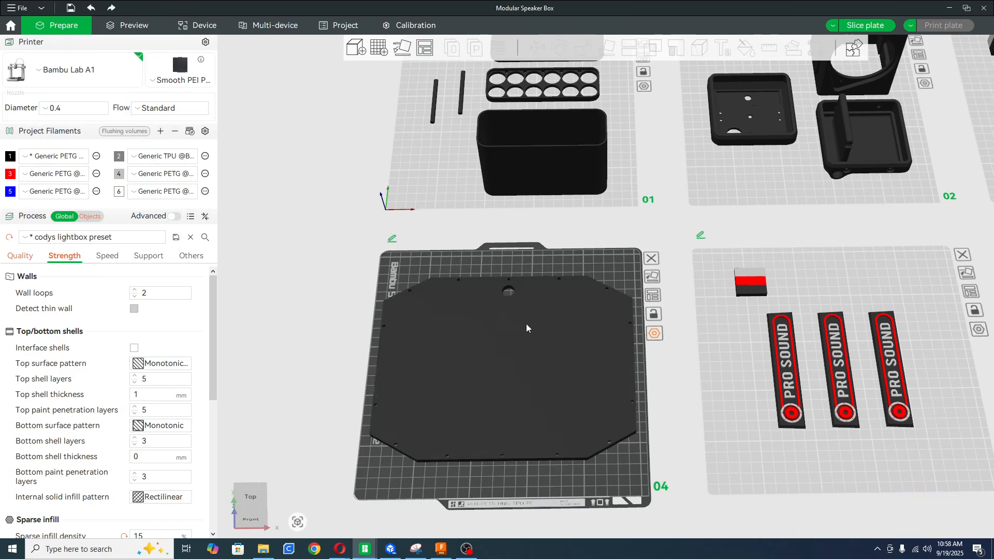
scroll(571, 284, "up", 2)
mouse_move(570, 308)
left_mouse_down()
mouse_move(567, 288)
mouse_move(570, 312)
left_mouse_up()
right_click_drag(506, 424, 541, 402)
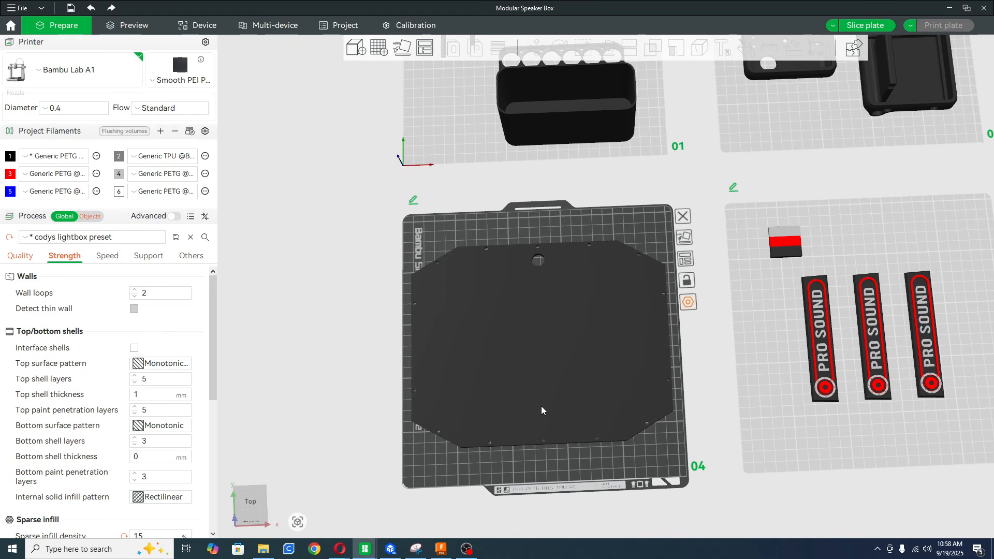
left_click_drag(614, 462, 612, 463)
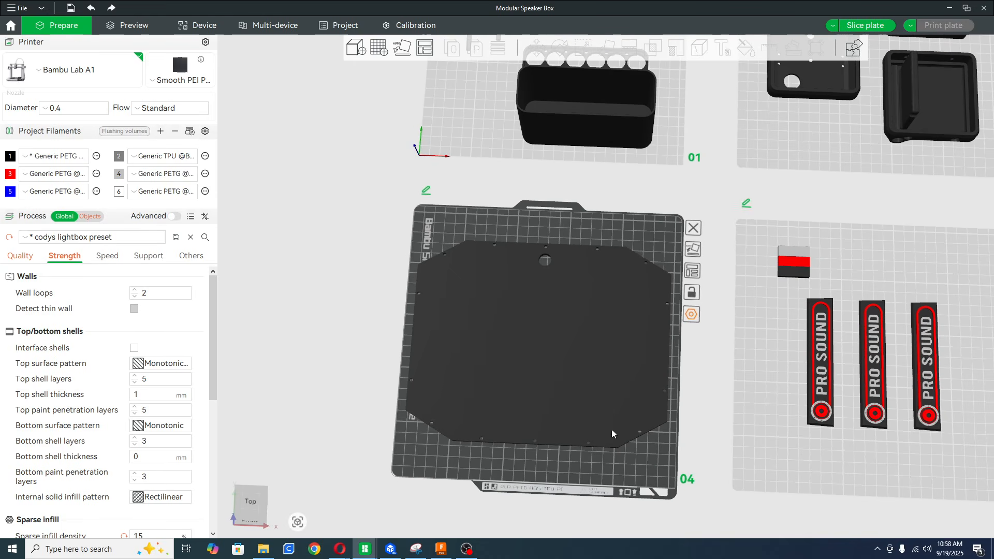
left_click(572, 324)
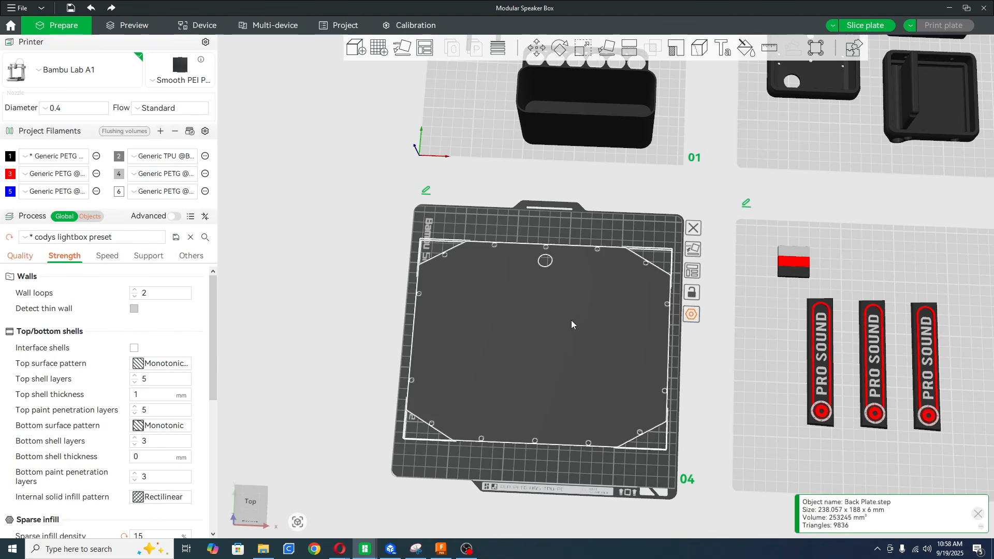
right_click(571, 324)
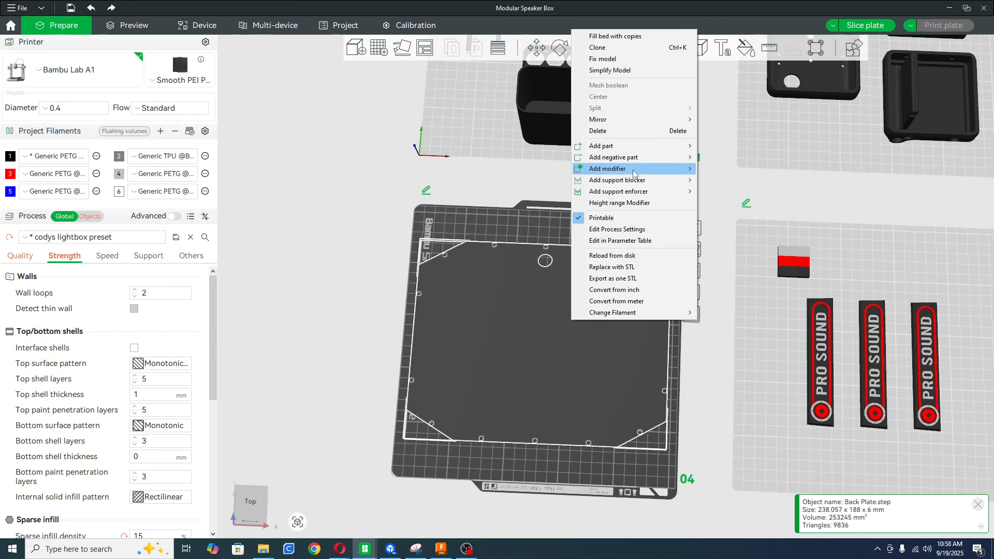
mouse_move(637, 193)
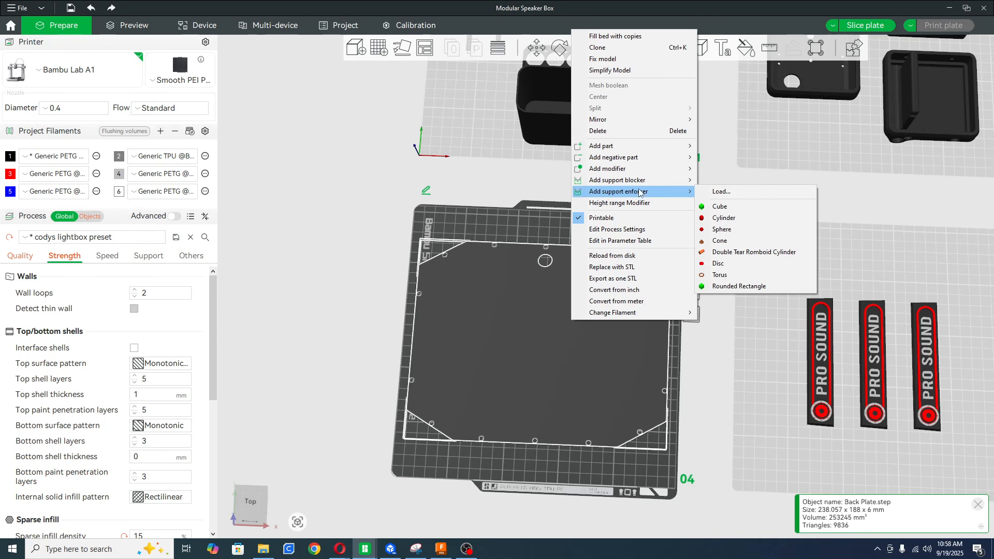
mouse_move(643, 164)
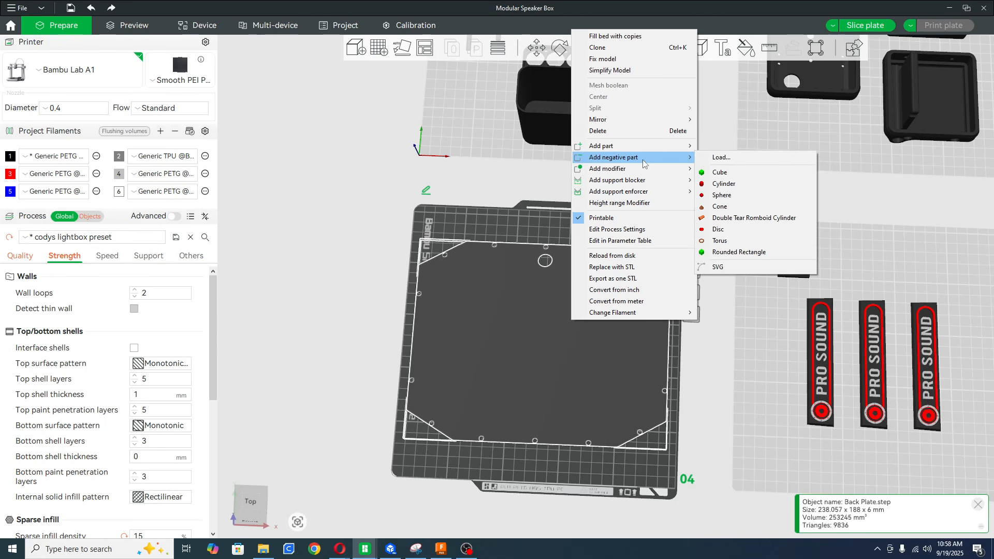
left_click(735, 184)
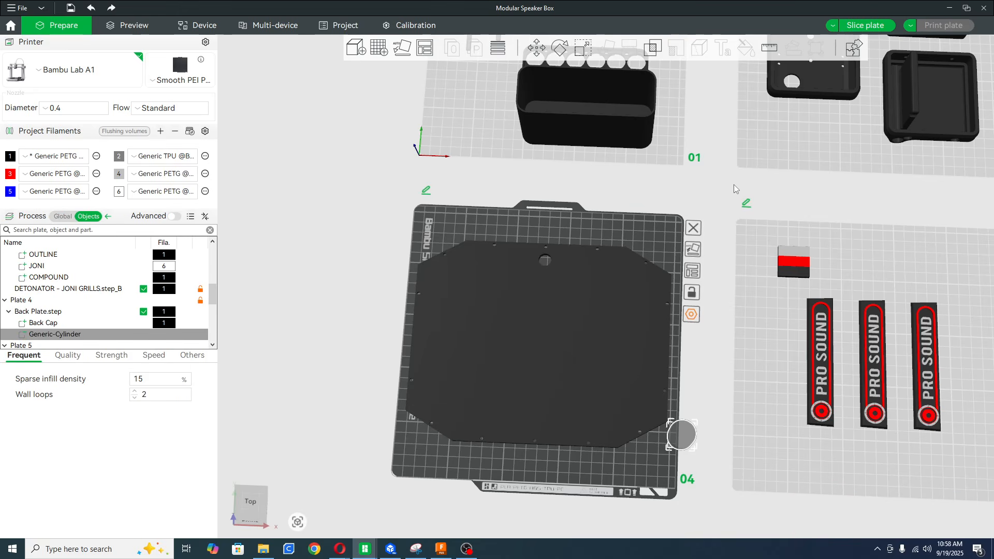
Move the negative cylinder onto the back plate and center it on the plate.
left_click_drag(691, 437, 547, 348)
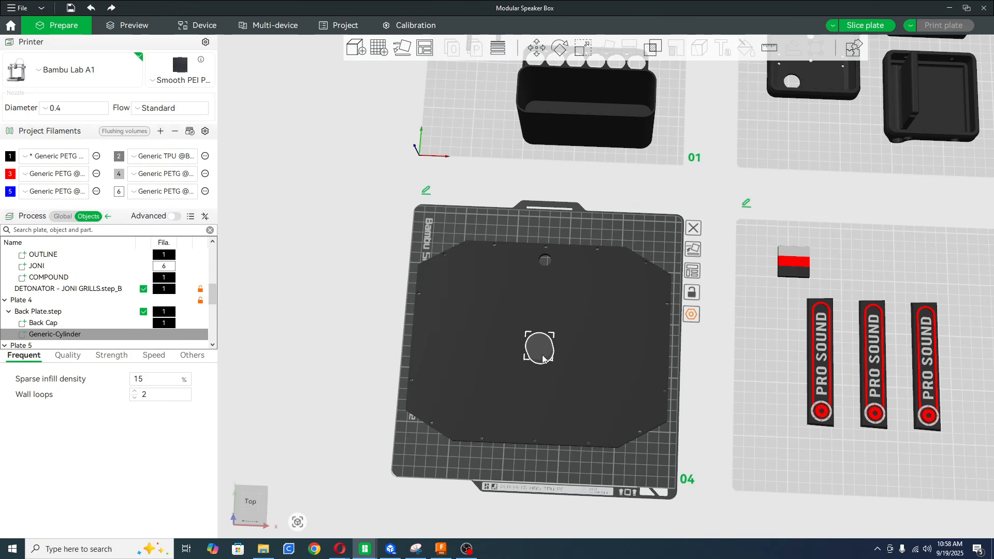
right_click(543, 357)
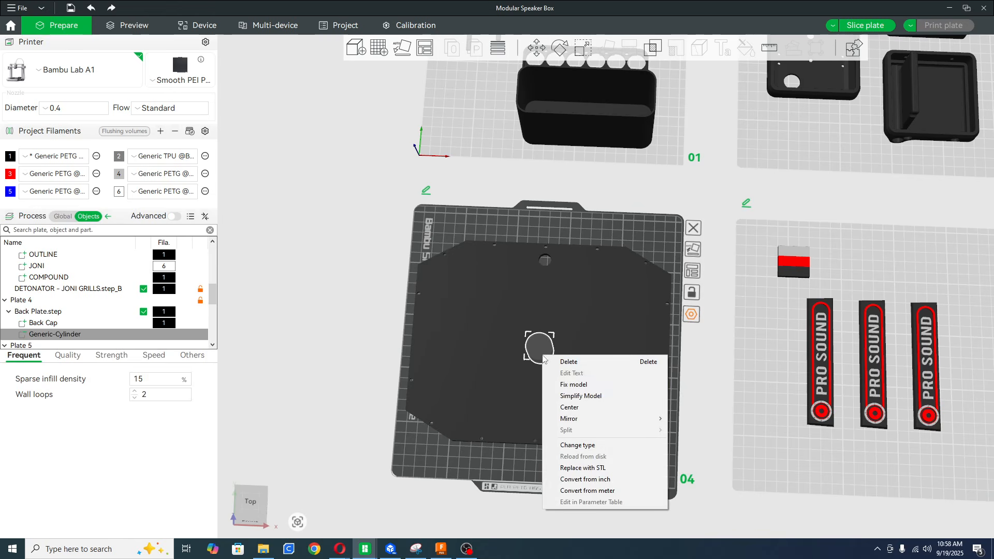
left_click(588, 408)
left_click(588, 408)
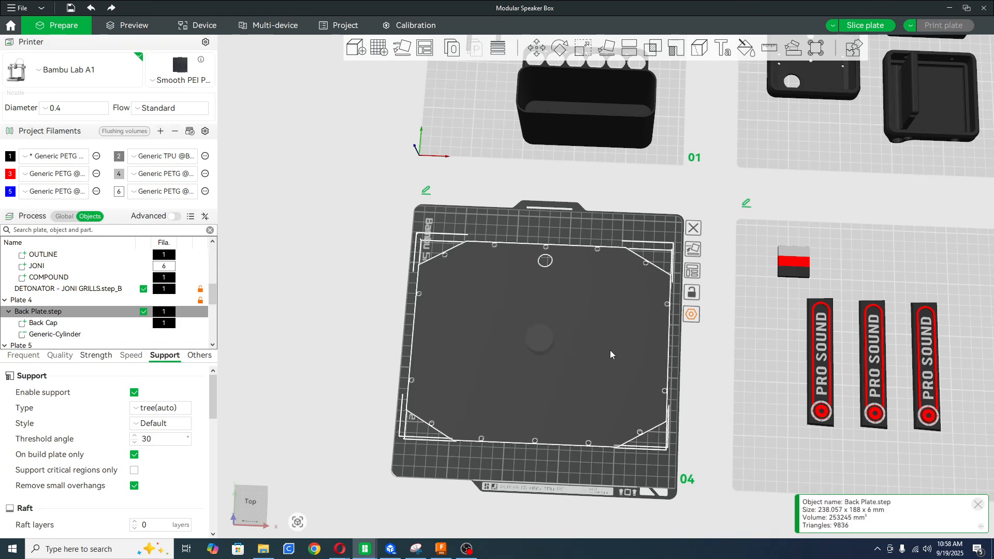
right_click(610, 350)
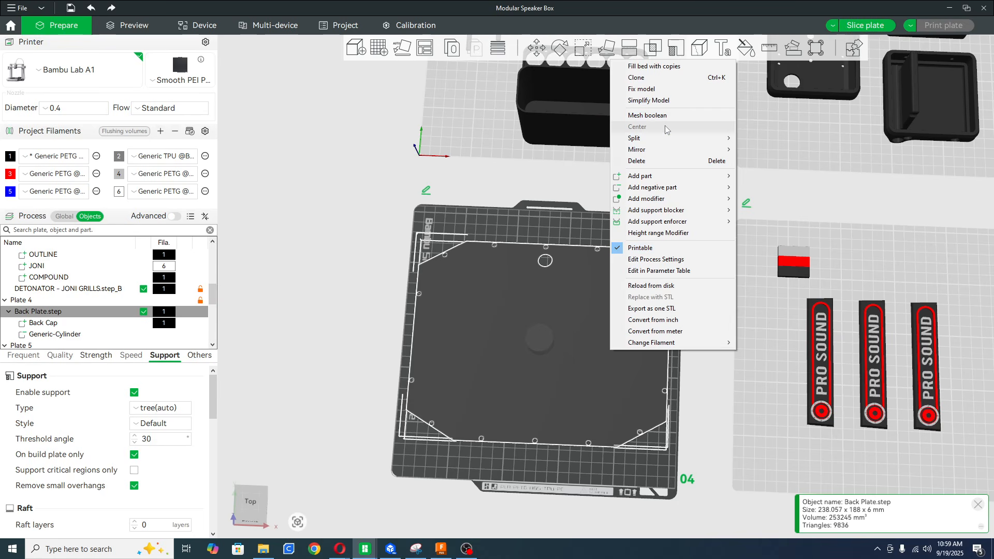
left_click(570, 300)
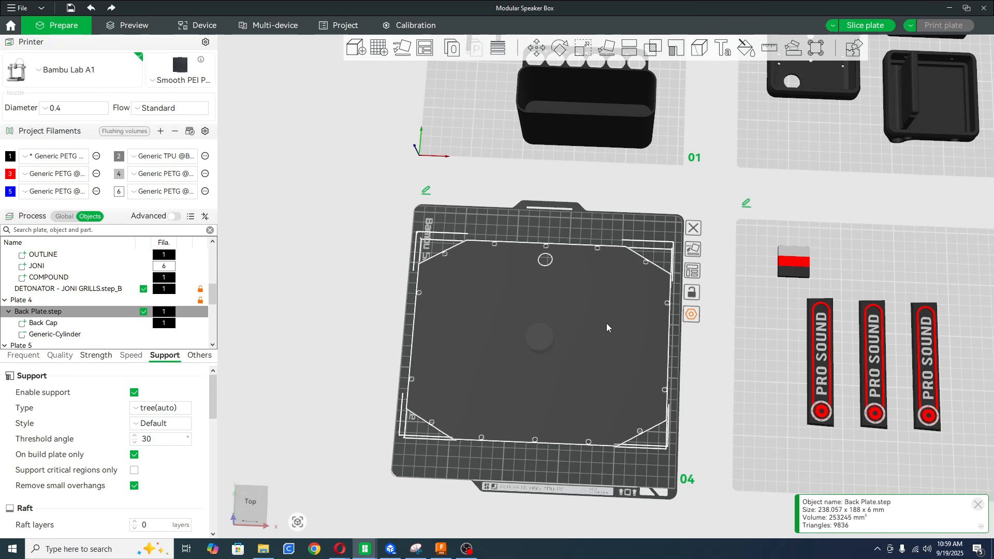
left_click(574, 521)
Scale the negative cylinder uniformly to a size of 165 mm.
left_click(535, 347)
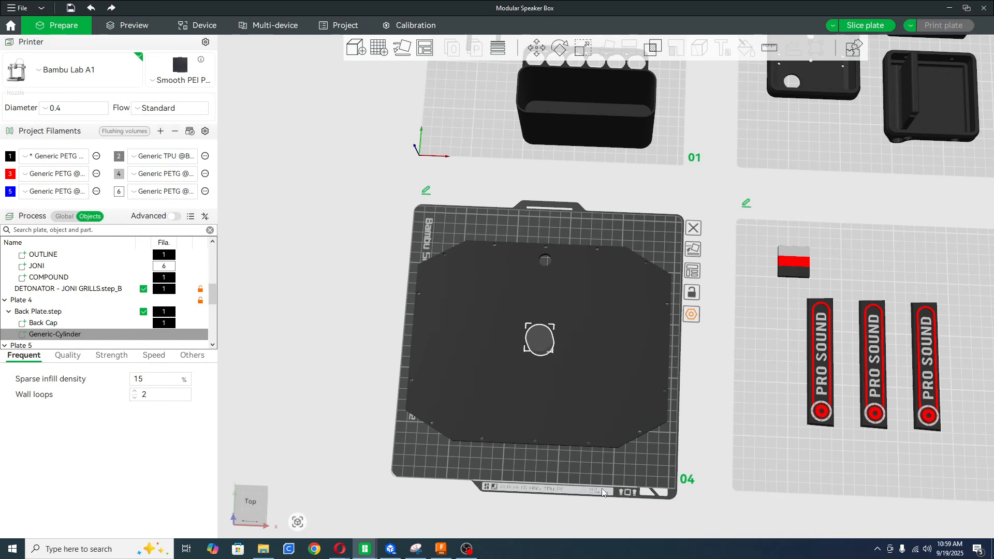
left_click_drag(601, 488, 602, 467)
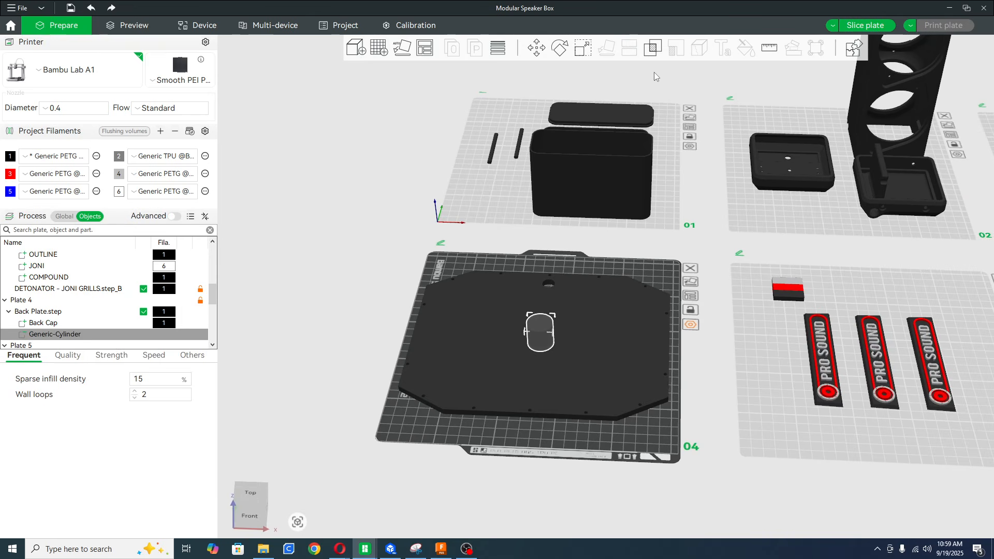
left_click(582, 48)
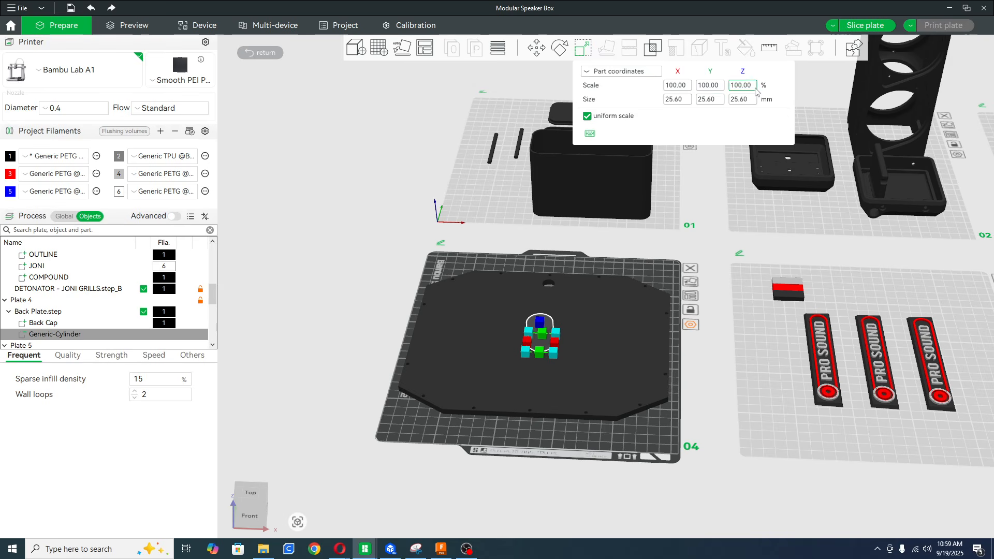
left_click(586, 117)
left_click(681, 100)
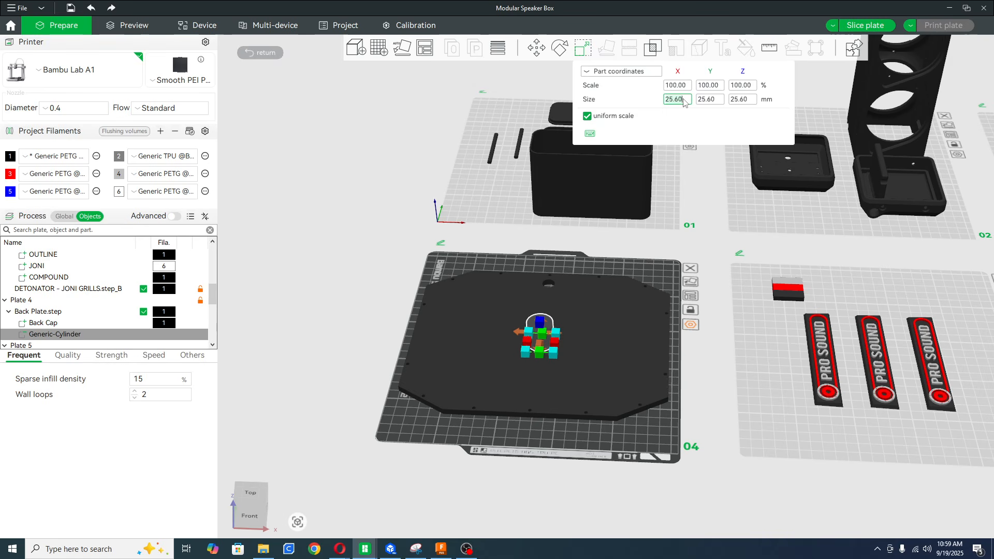
type("165")
Turn off uniform scaling and size the negative cylinder to 147 mm in X, 147 mm in Y and 10 mm in Z.
left_click(587, 116)
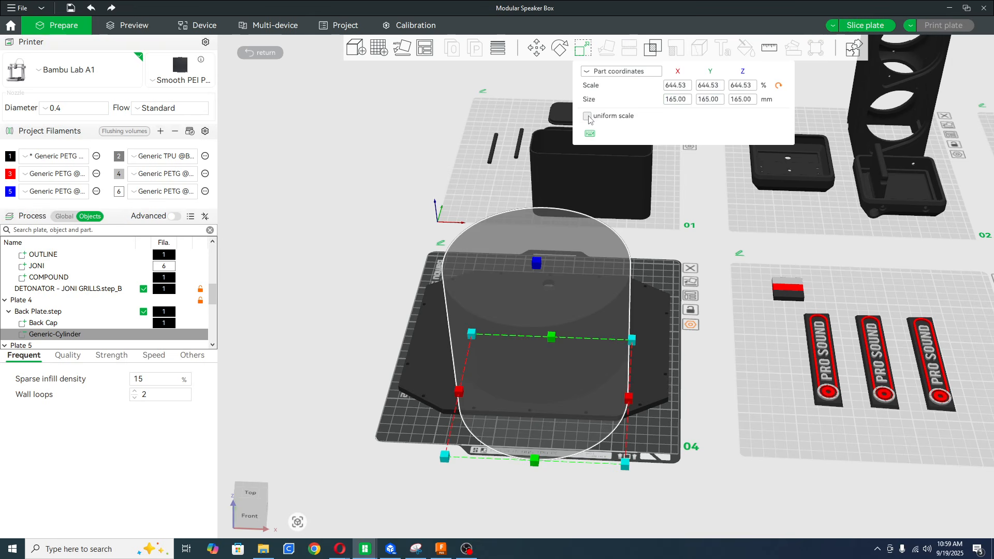
left_click(680, 101)
key("ctrl+a")
type("1")
left_click(711, 101)
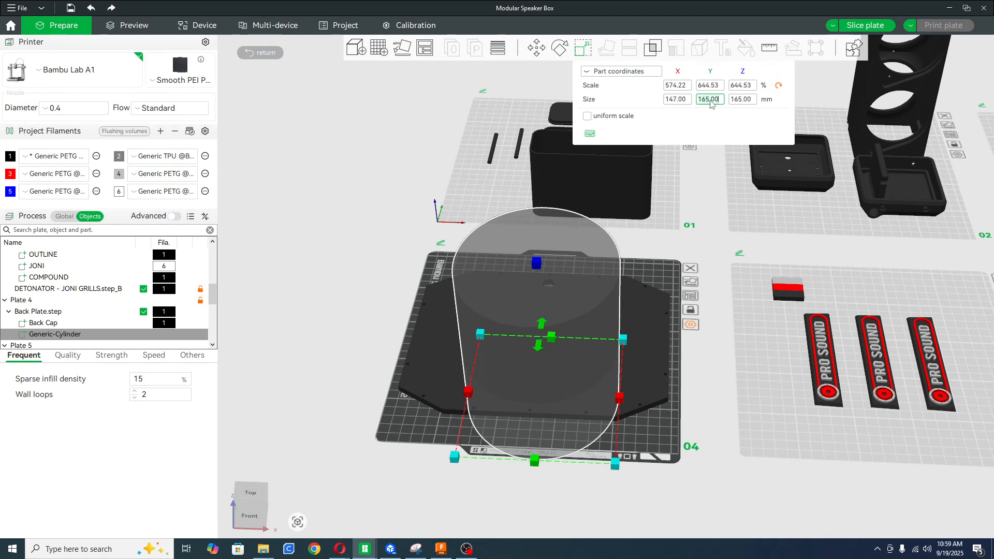
key("ctrl+a")
type("147")
left_click(744, 101)
key("ctrl+a")
type("10")
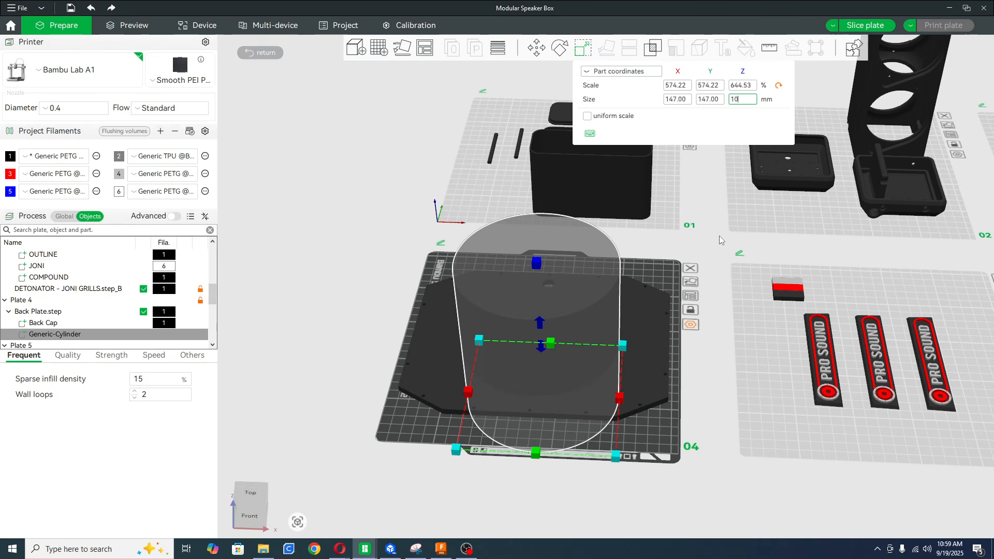
key("Return")
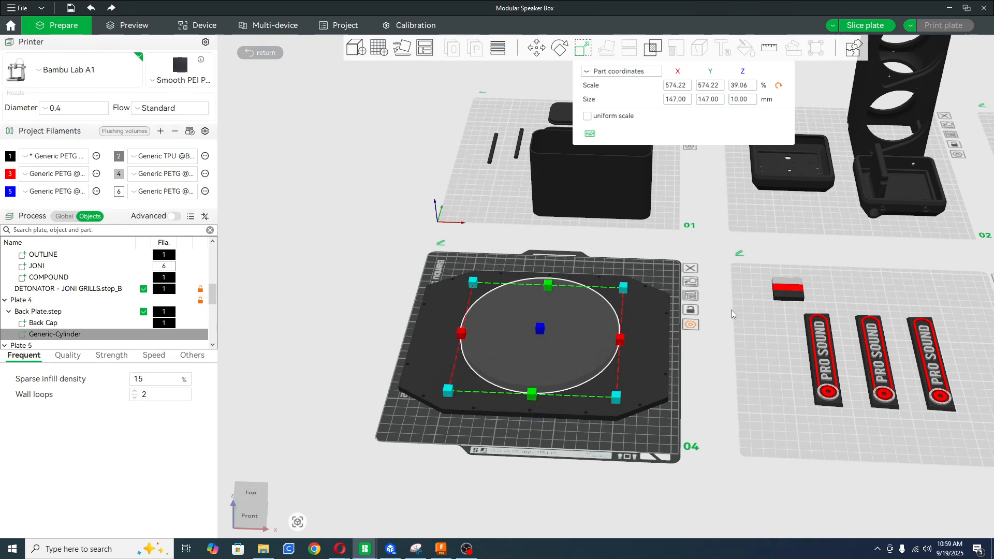
left_click(649, 288)
Lower the negative cylinder into the back plate, to a Z position of about -0.7 mm.
left_click_drag(526, 470, 647, 464)
scroll(647, 464, "up", 6)
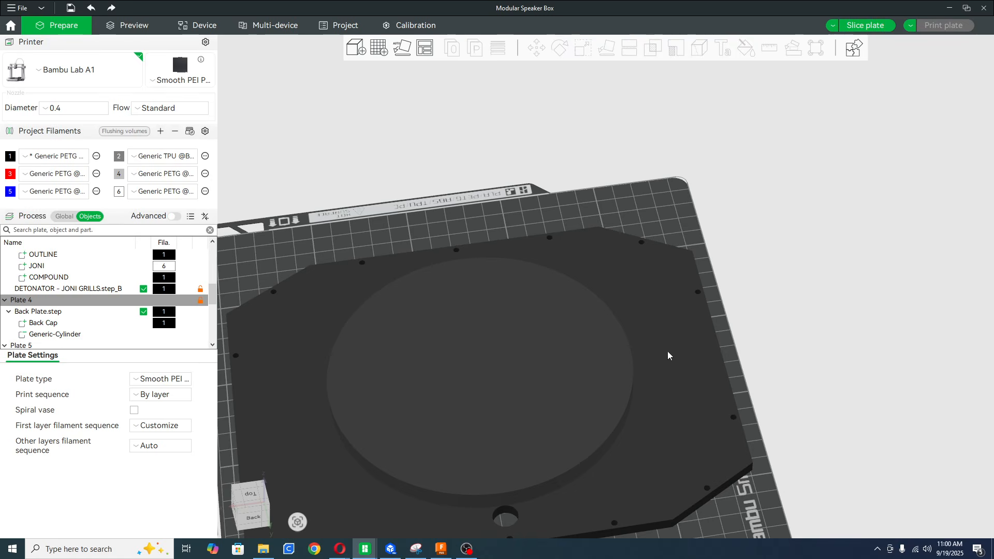
right_click_drag(667, 213, 732, 153)
left_click(526, 372)
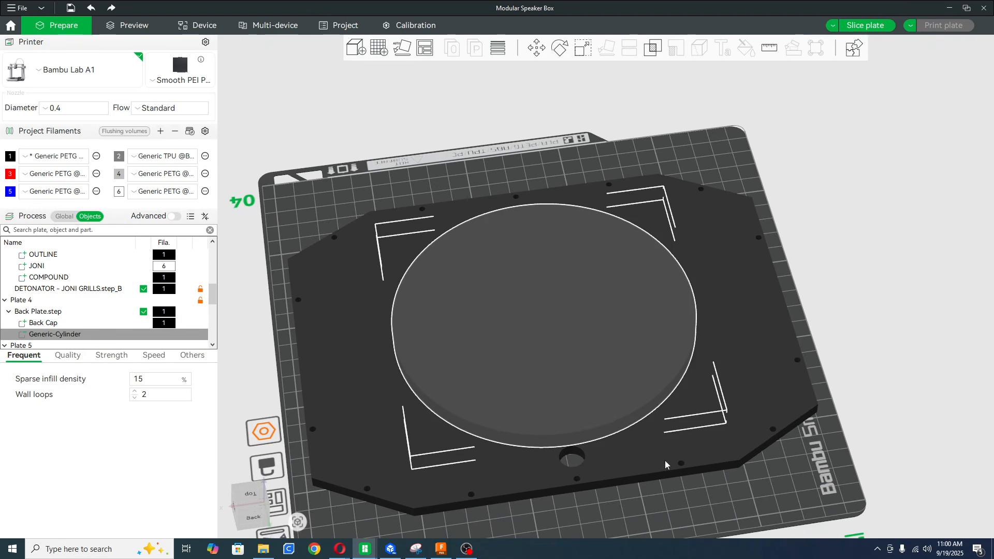
left_click(536, 48)
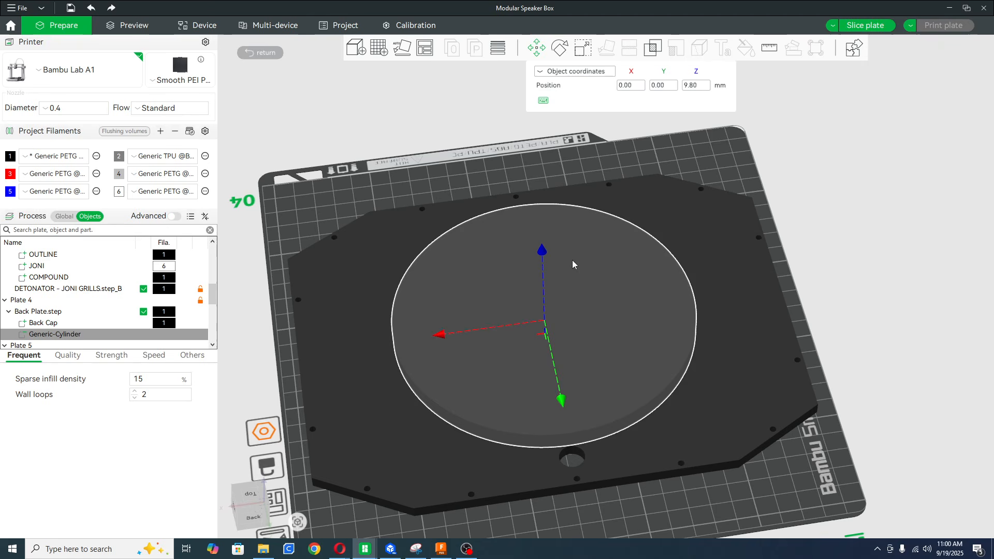
left_click_drag(542, 253, 544, 286)
left_click_drag(827, 480, 751, 414)
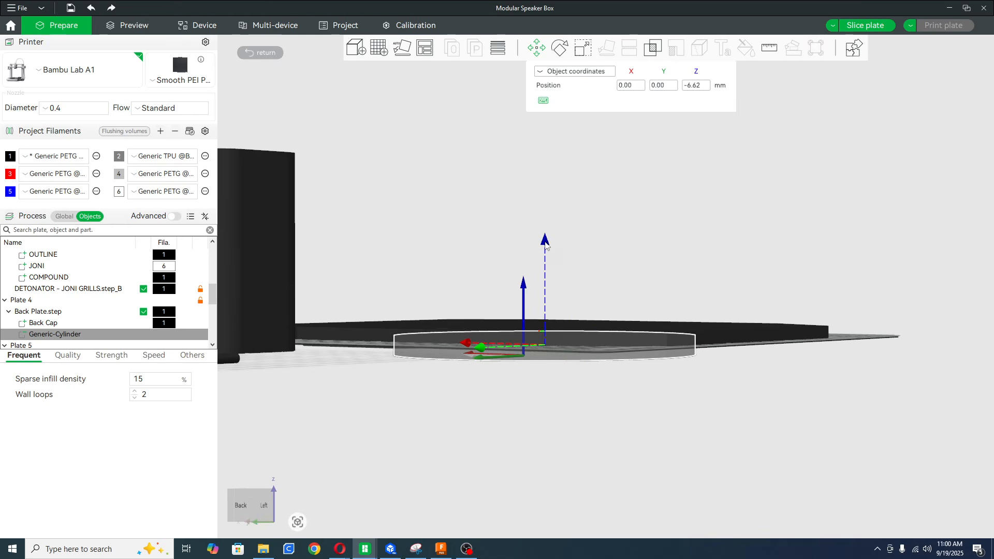
left_click_drag(546, 245, 546, 234)
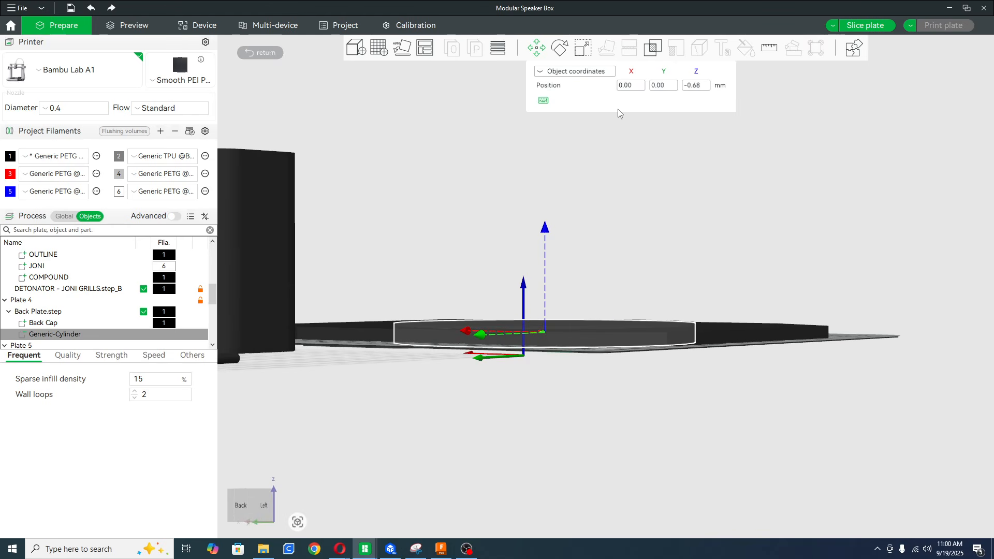
Stretch the negative cylinder's height freehand so it passes fully through the back plate.
left_click(582, 49)
left_click_drag(545, 321, 544, 295)
left_click(835, 213)
left_click_drag(835, 213, 872, 273)
right_click_drag(736, 482, 926, 358)
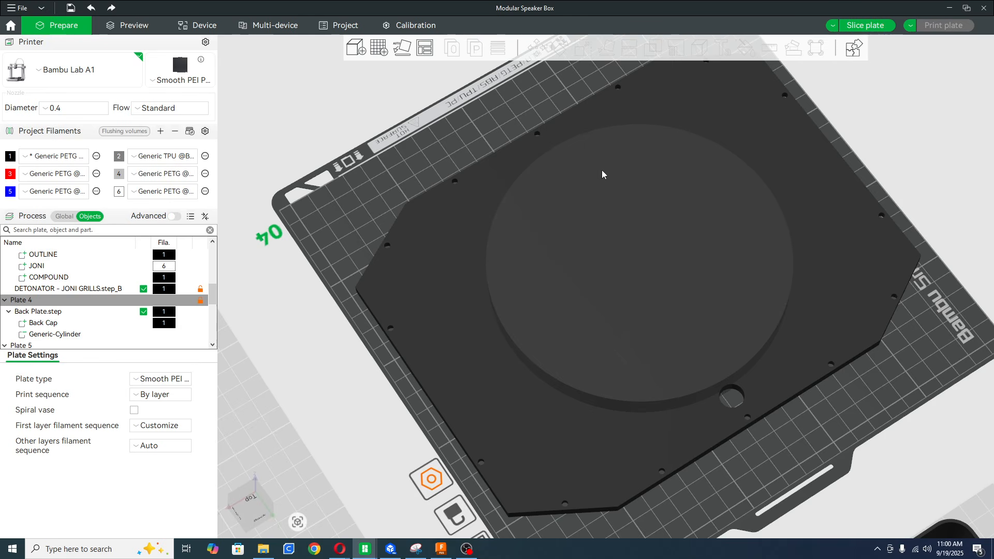
Slice plate 4, check the back plate's circular cutout in the preview, and return to model preparation.
left_click(866, 25)
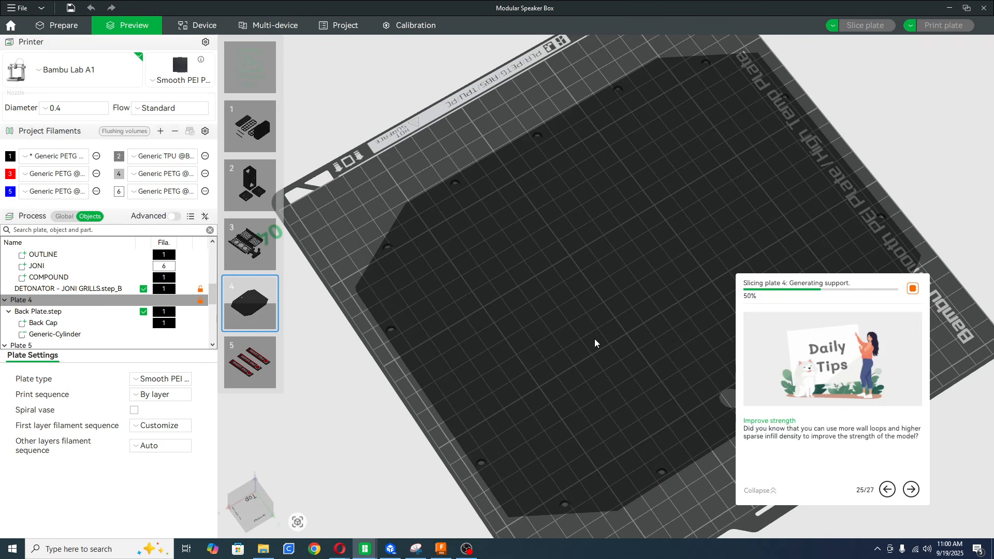
mouse_move(601, 315)
left_mouse_down()
mouse_move(557, 322)
mouse_move(478, 292)
mouse_move(450, 292)
mouse_move(582, 322)
left_mouse_up()
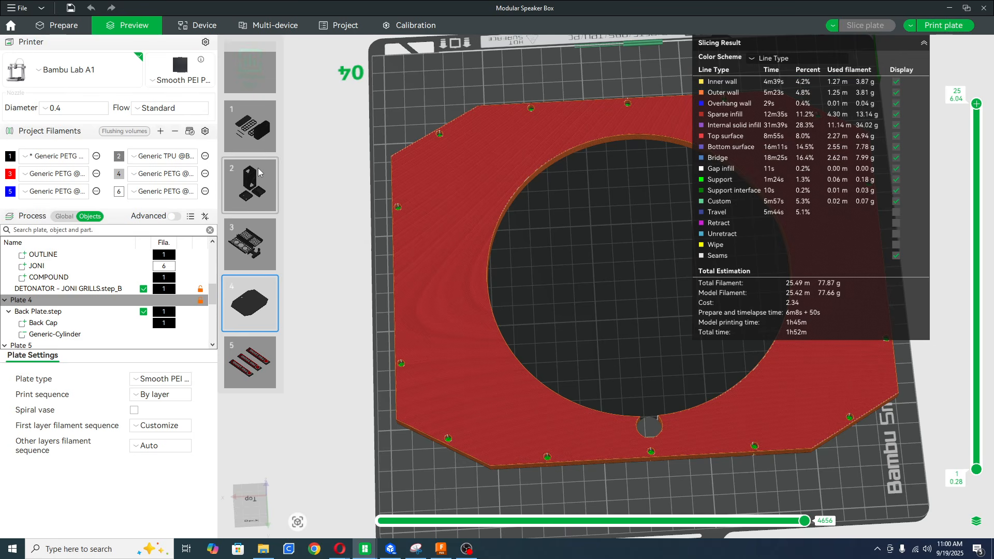
left_click(57, 25)
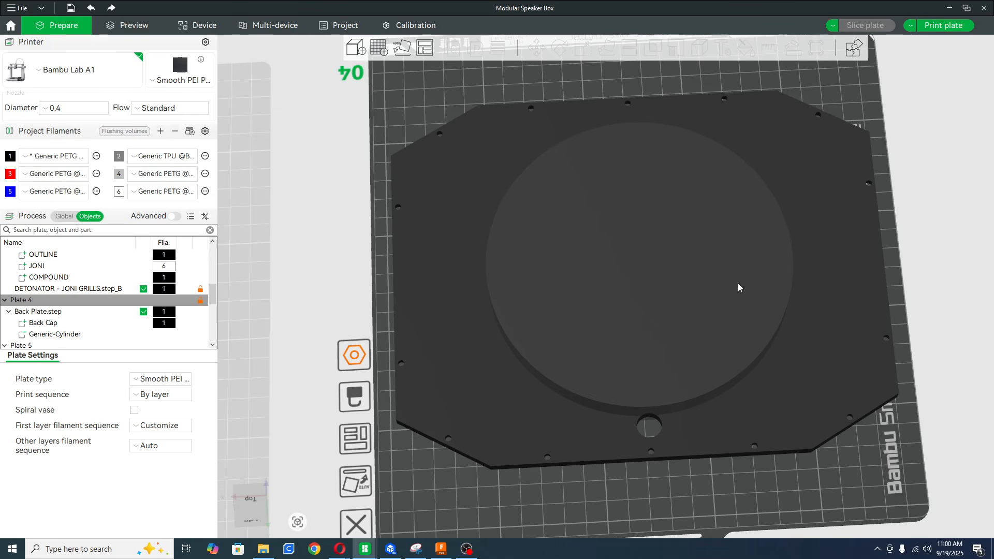
Browse the negative part shapes available for the back plate, and delete the negative cylinder from it.
left_click(686, 293)
right_click(827, 232)
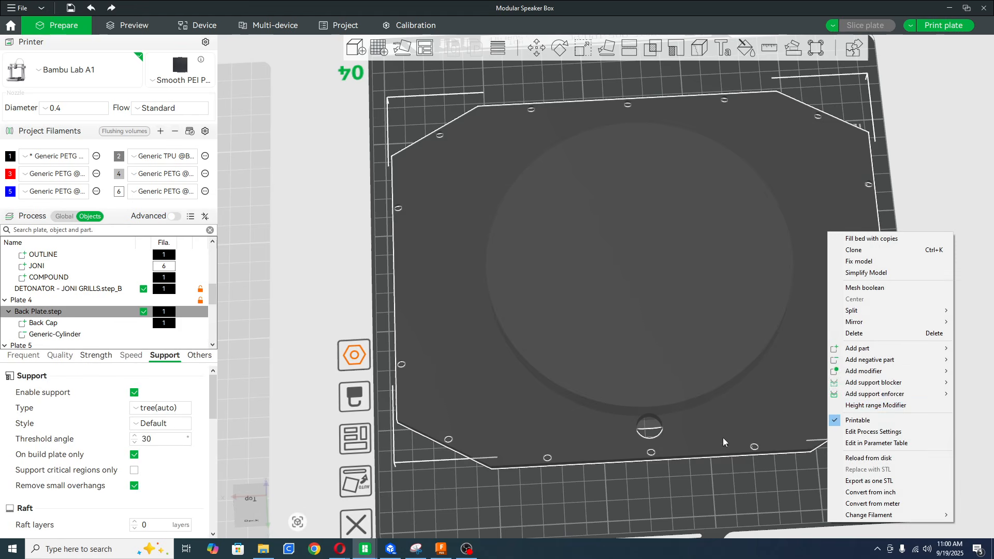
mouse_move(945, 362)
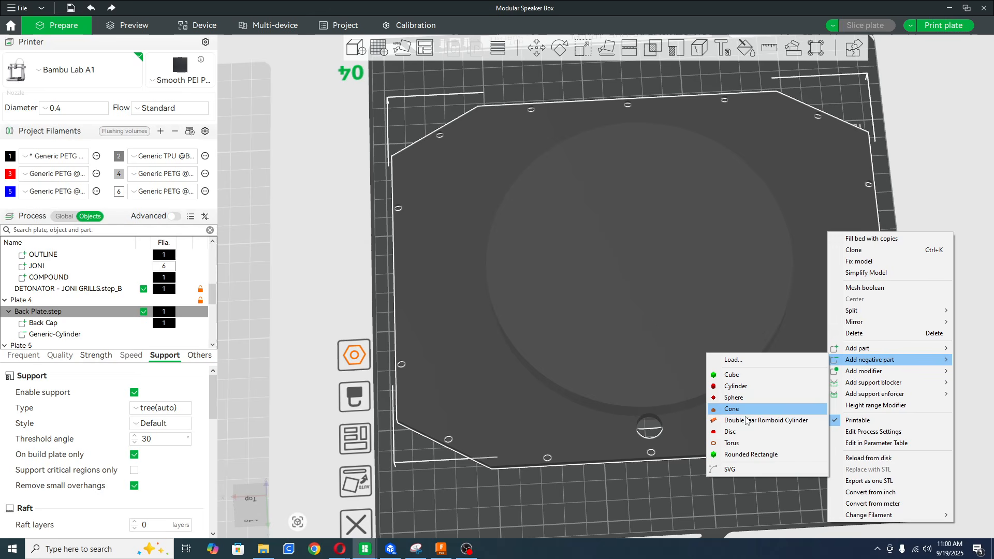
left_click(713, 302)
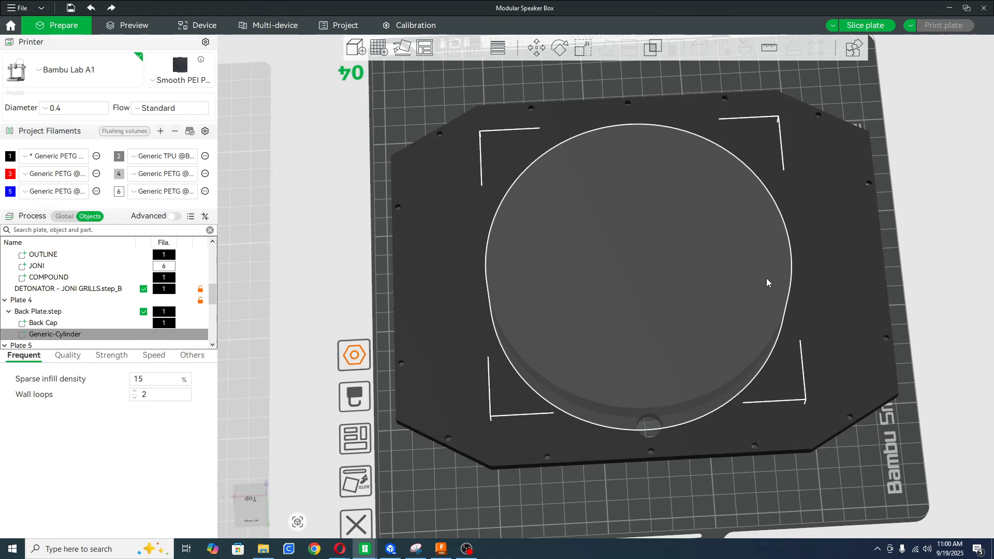
right_click(759, 281)
left_click(787, 288)
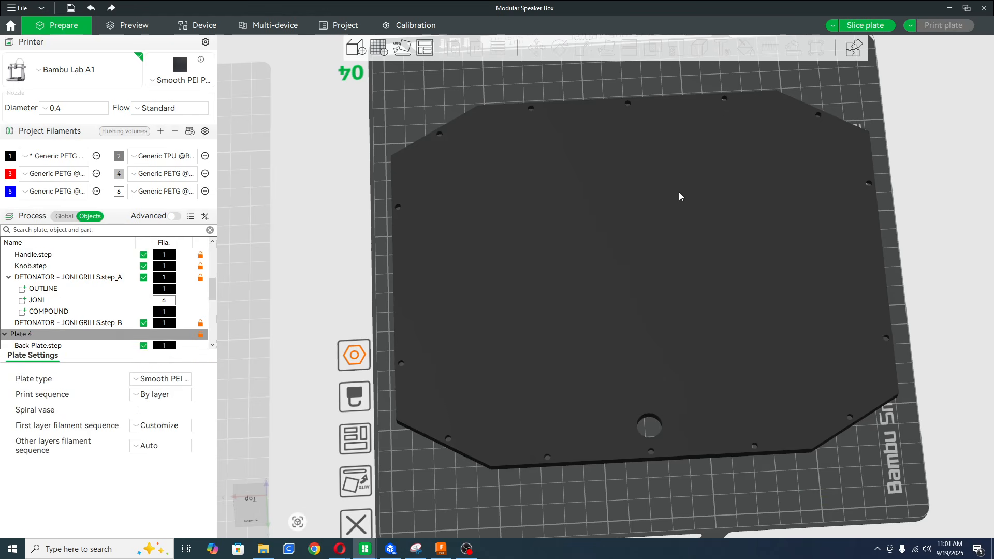
Add a cylinder part to the back plate on plate 4 and place it against the back plate's edge near a corner.
right_click_drag(672, 227, 673, 300)
right_click(663, 241)
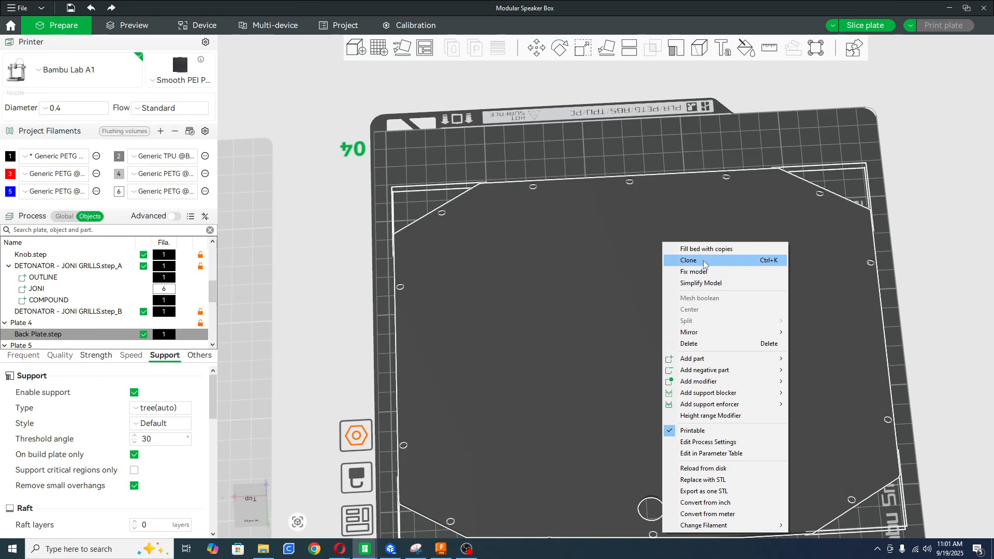
mouse_move(707, 359)
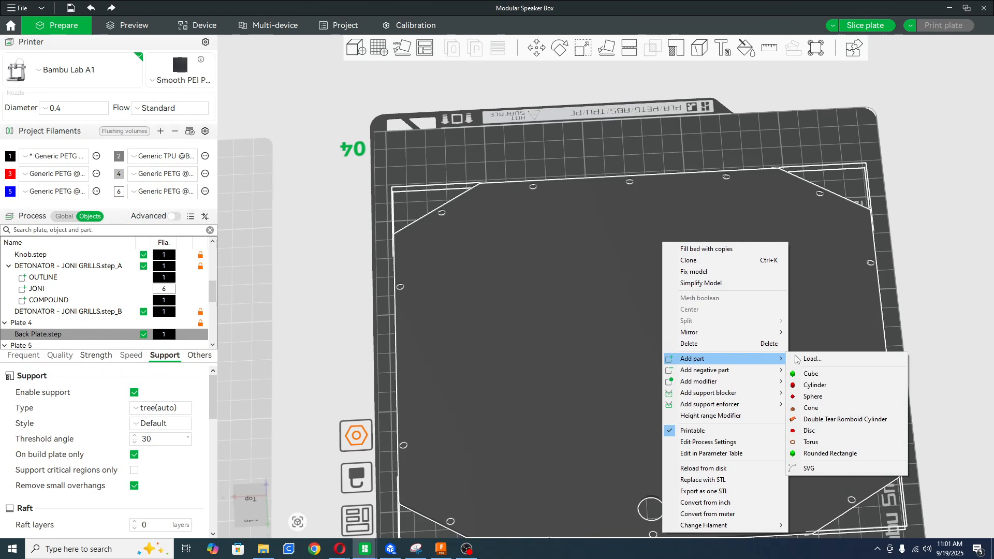
left_click(825, 386)
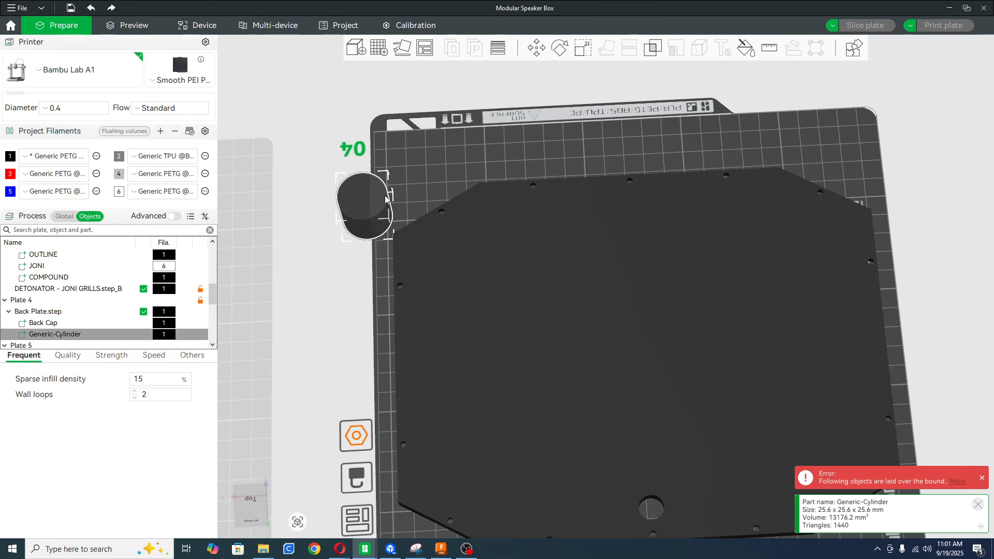
left_click_drag(445, 186, 500, 163)
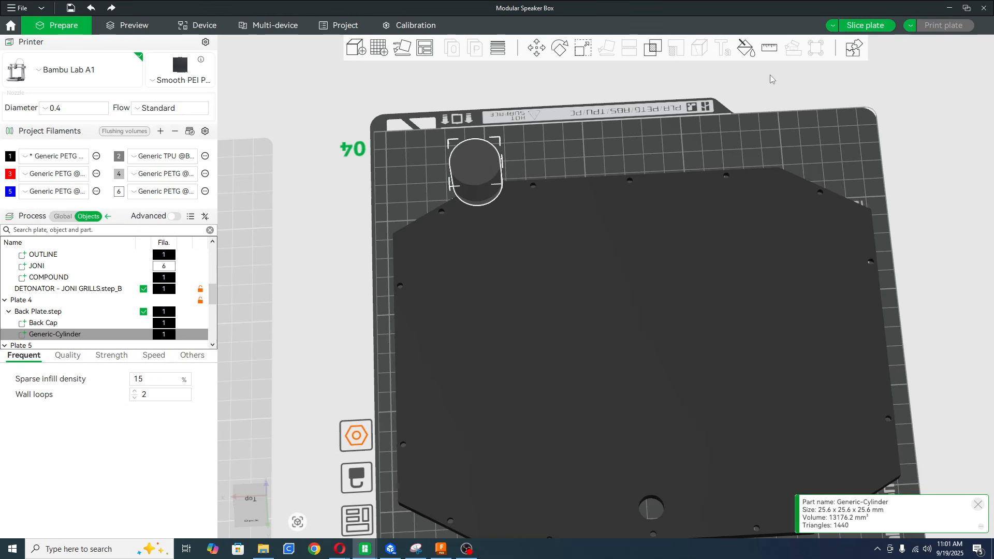
Flatten the added cylinder to a height of about 4.39 mm.
left_click(583, 48)
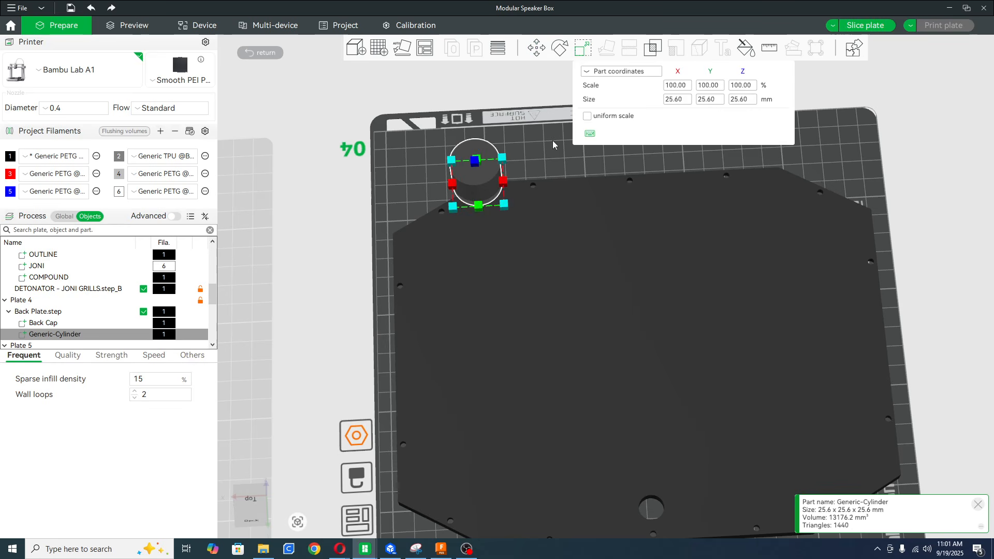
left_click_drag(543, 154, 610, 119)
left_click_drag(479, 364, 495, 399)
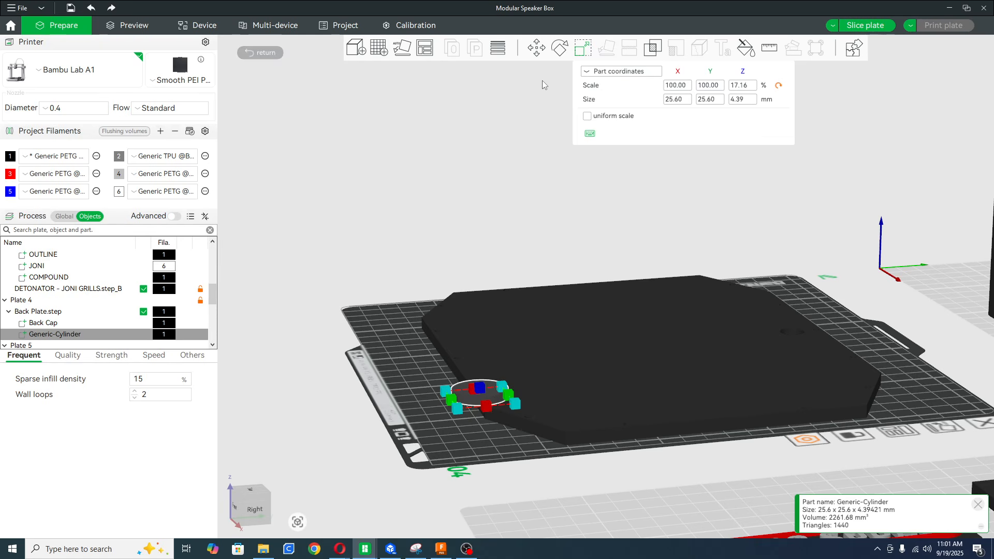
Lower the flattened cylinder so it joins the back plate's edge as a round tab.
left_click(536, 48)
left_click_drag(480, 270, 475, 313)
left_click(439, 398)
left_click(434, 345)
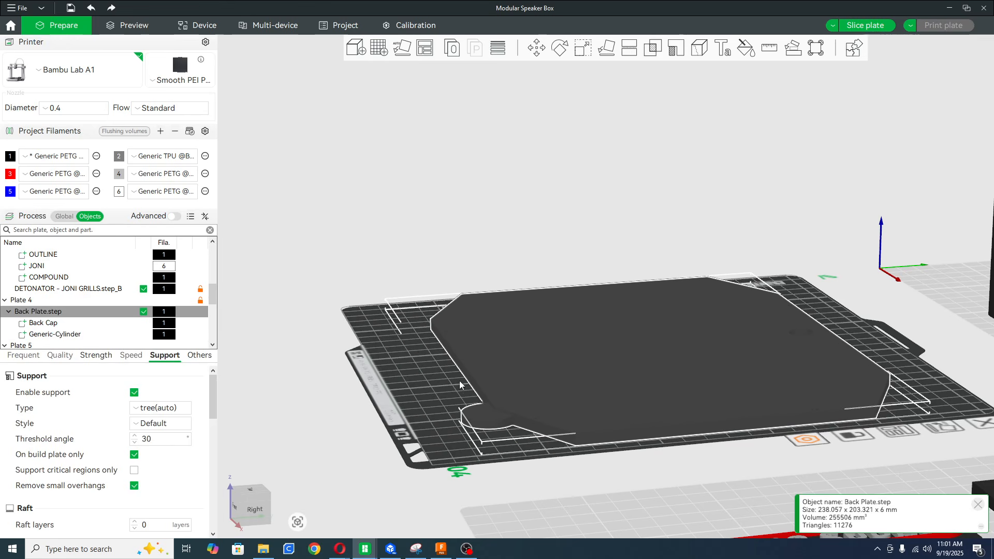
left_click(423, 390)
left_click_drag(443, 383, 388, 417)
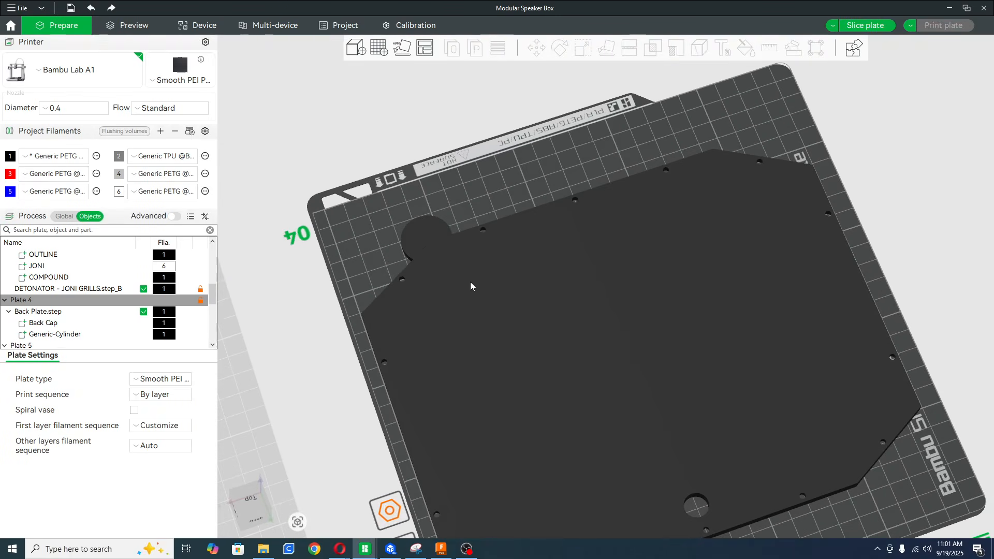
Add a negative cylinder to the back plate and place it over the round tab.
right_click(423, 227)
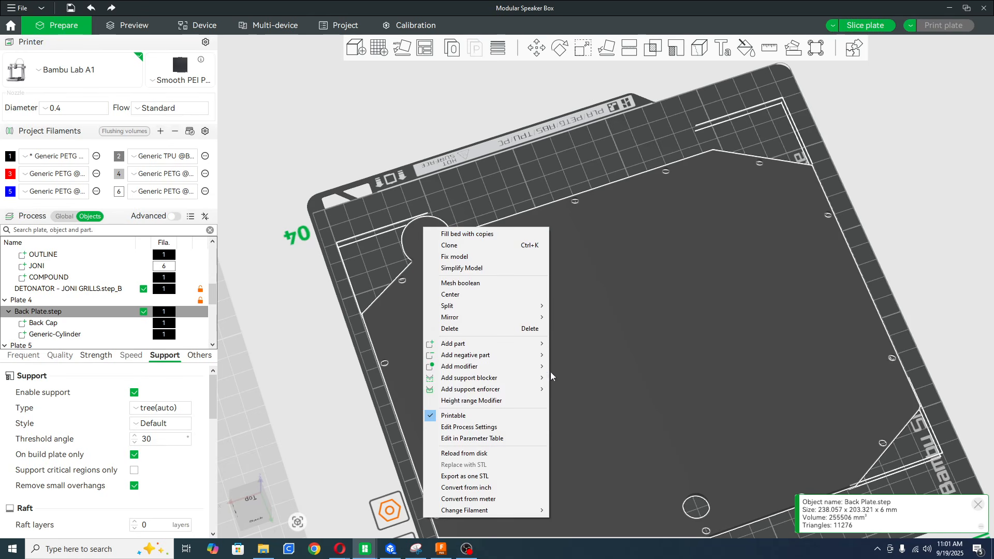
mouse_move(495, 355)
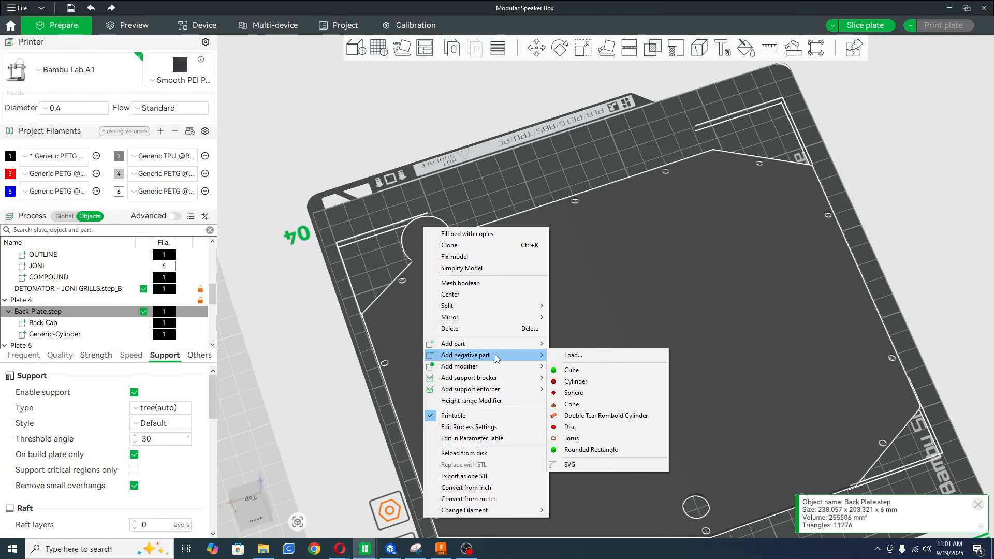
left_click(584, 384)
left_click_drag(349, 256, 432, 224)
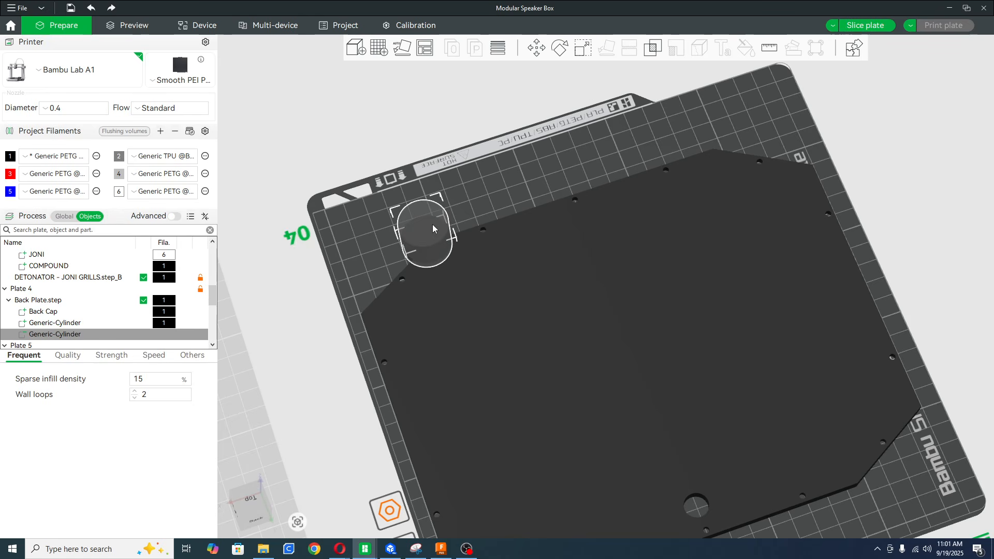
Scale the negative cylinder down proportionally to about 13.66 mm.
left_click(582, 48)
left_click_drag(447, 212, 440, 228)
left_click_drag(471, 202, 507, 186)
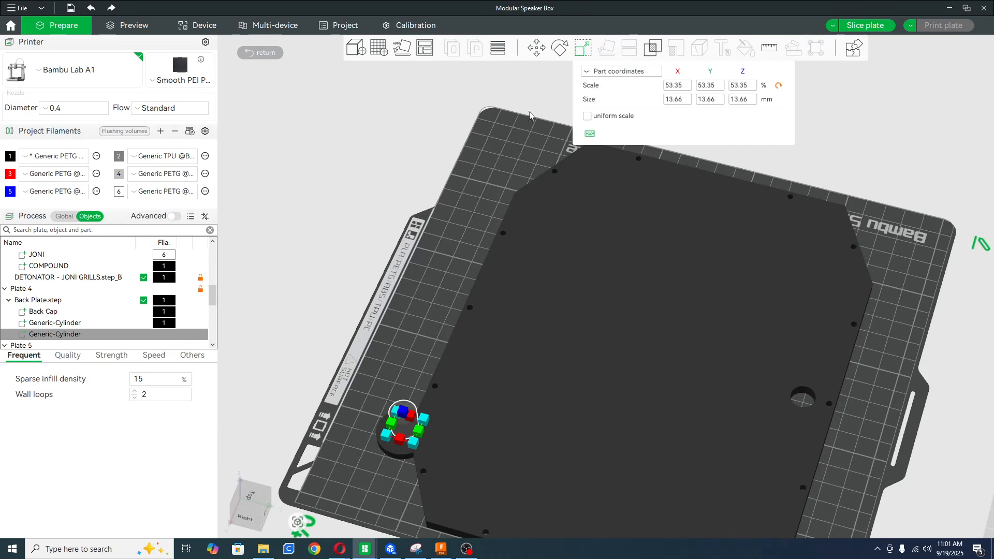
Centre the negative cylinder on the round tab and position it to pass through the tab's full thickness.
left_click(534, 46)
right_click_drag(398, 329, 443, 283)
left_click_drag(441, 312, 439, 339)
left_click_drag(458, 324, 484, 353)
left_click_drag(500, 311, 501, 305)
left_click_drag(407, 289, 520, 382)
Slice plate 4, inspect the holed tab on the back plate in the preview, and return to model preparation.
left_click(865, 25)
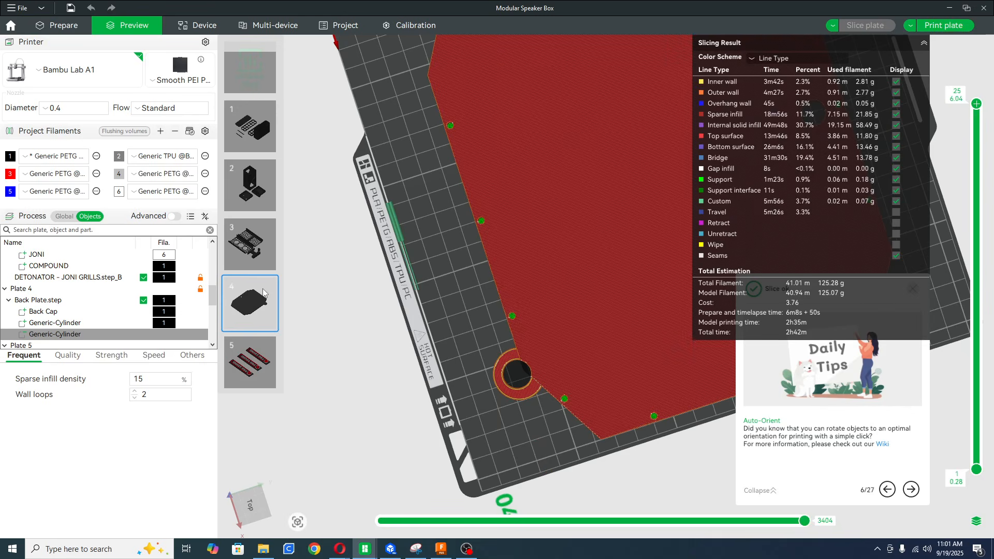
left_click_drag(453, 321, 410, 299)
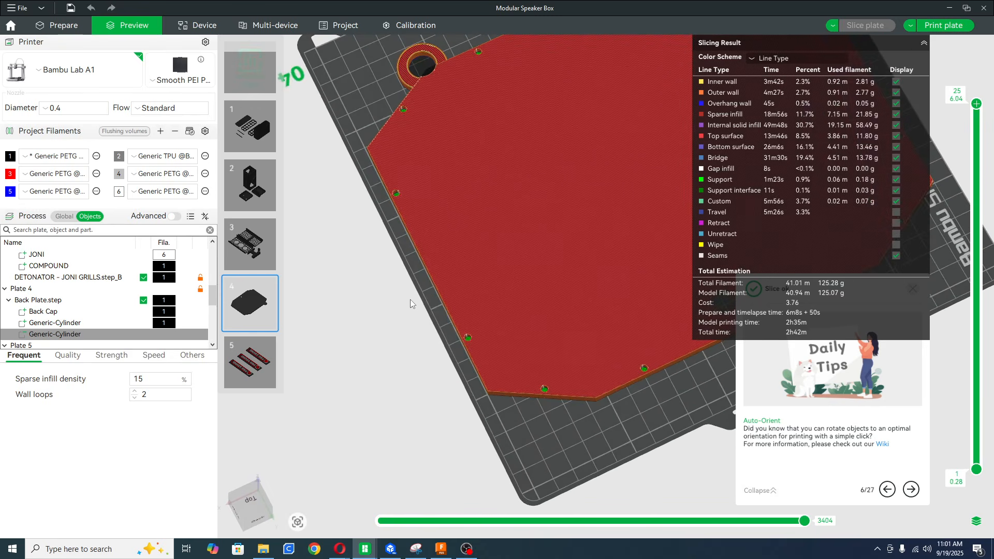
scroll(410, 299, "down", 6)
right_click_drag(605, 239, 386, 331)
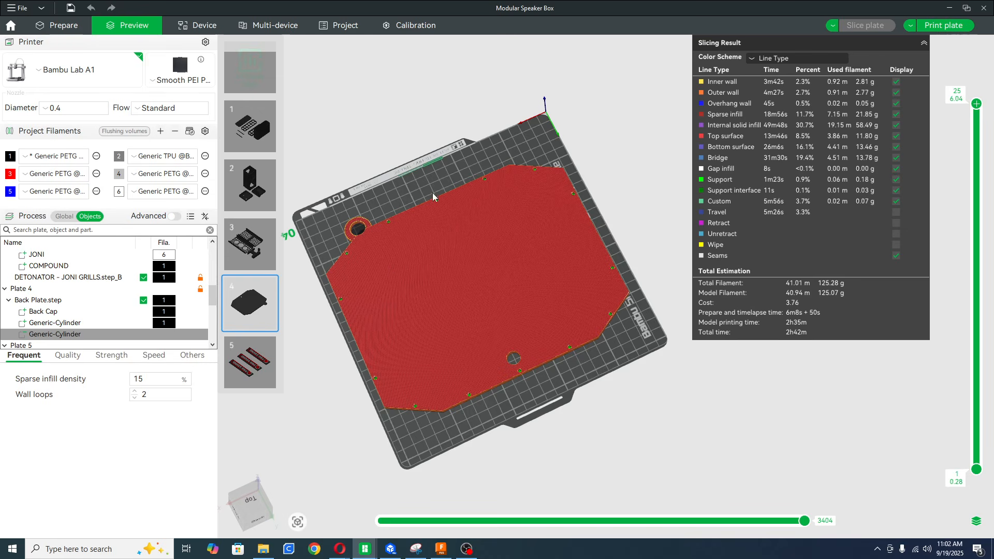
left_click(57, 24)
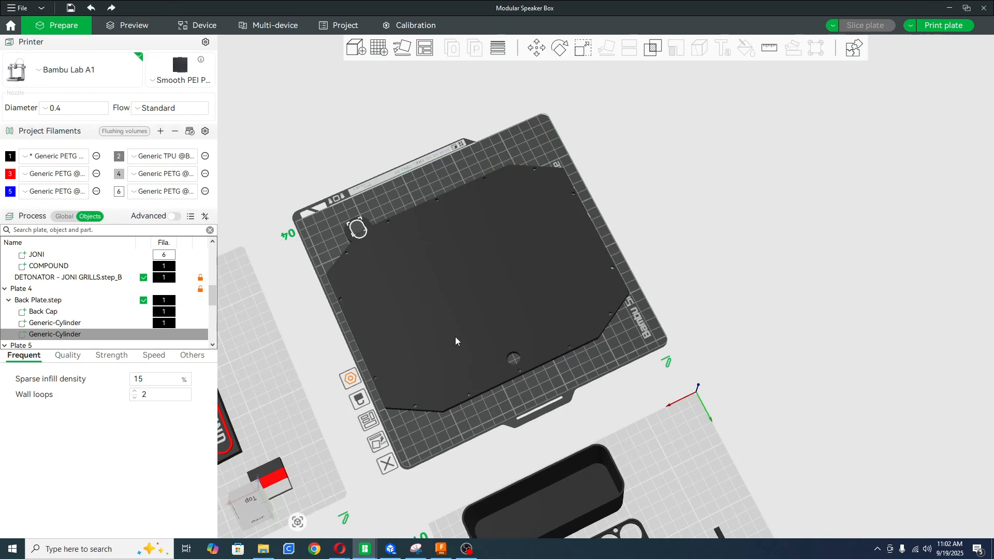
Undo the round tab and its negative cylinder on the back plate, along with the preceding negative cylinder edits.
key("s")
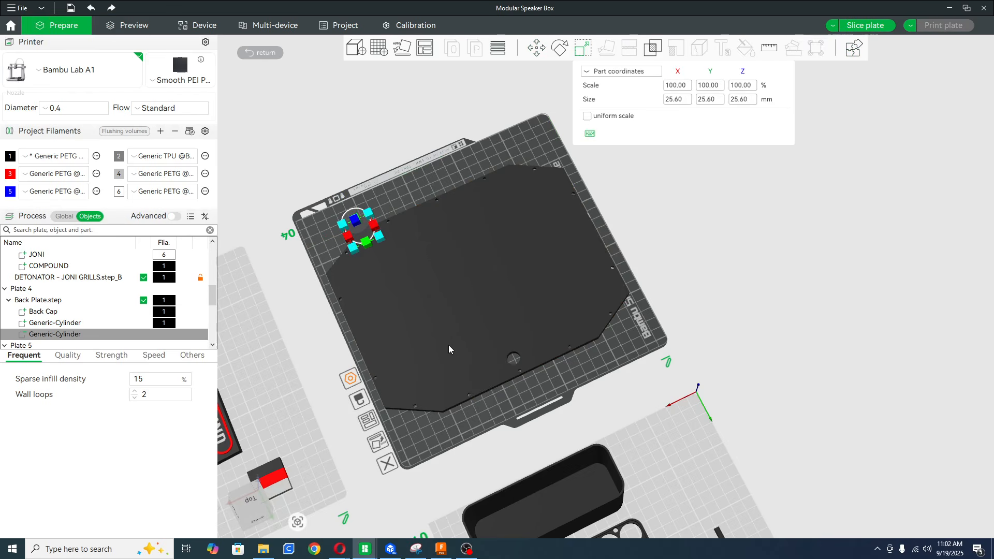
key("Escape")
left_click(448, 344)
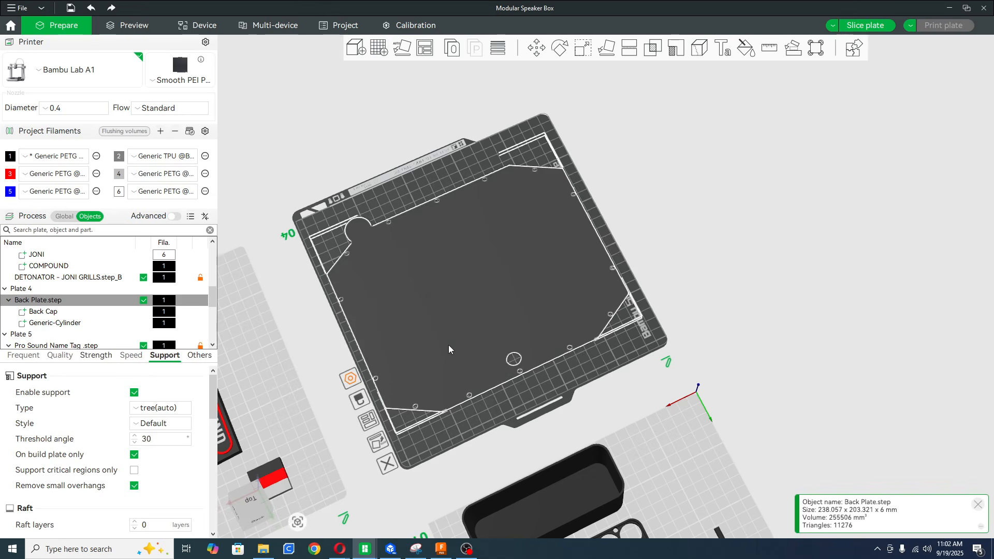
key("ctrl+z")
key("ctrl+z")
key("ctrl+z")
key("ctrl+z")
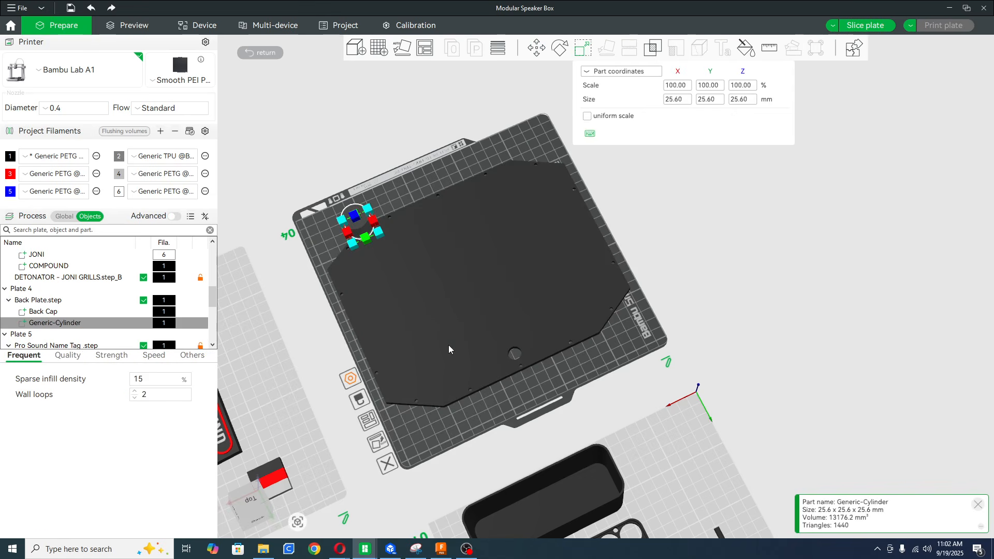
key("ctrl+z")
key("ctrl+z")
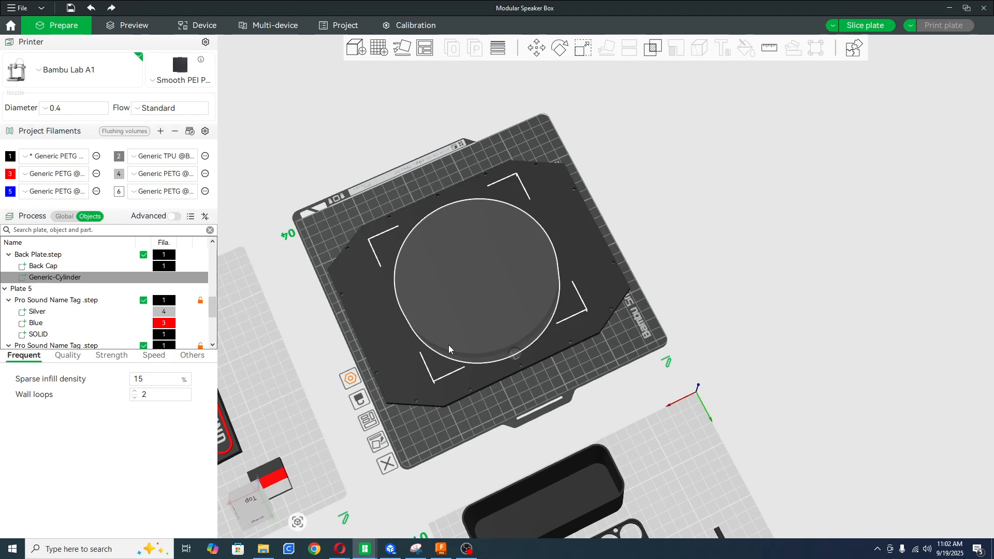
key("ctrl+z")
key("ctrl+z")
Open support painting for Center for Custom Battery .step on plate 2 and examine the painted areas from below.
left_click_drag(534, 387, 621, 374)
right_click_drag(706, 220, 409, 443)
right_click_drag(599, 377, 424, 416)
left_click(425, 418)
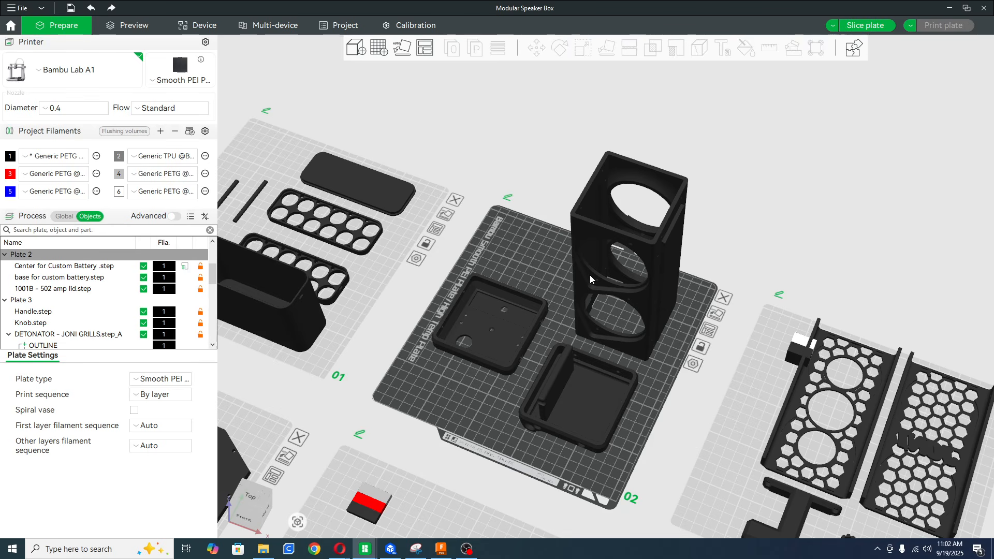
left_click_drag(595, 287, 663, 343)
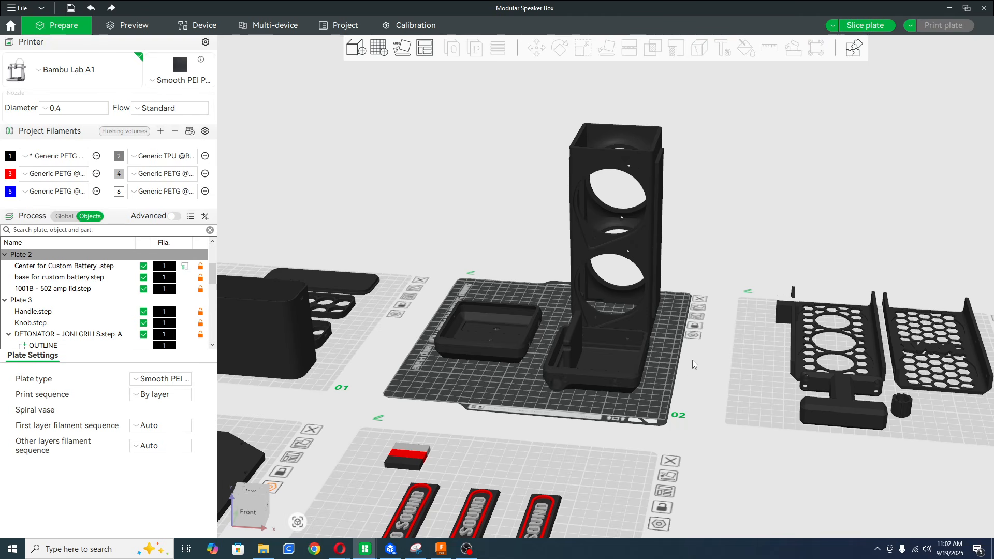
left_click_drag(682, 366, 628, 424)
left_click(629, 424)
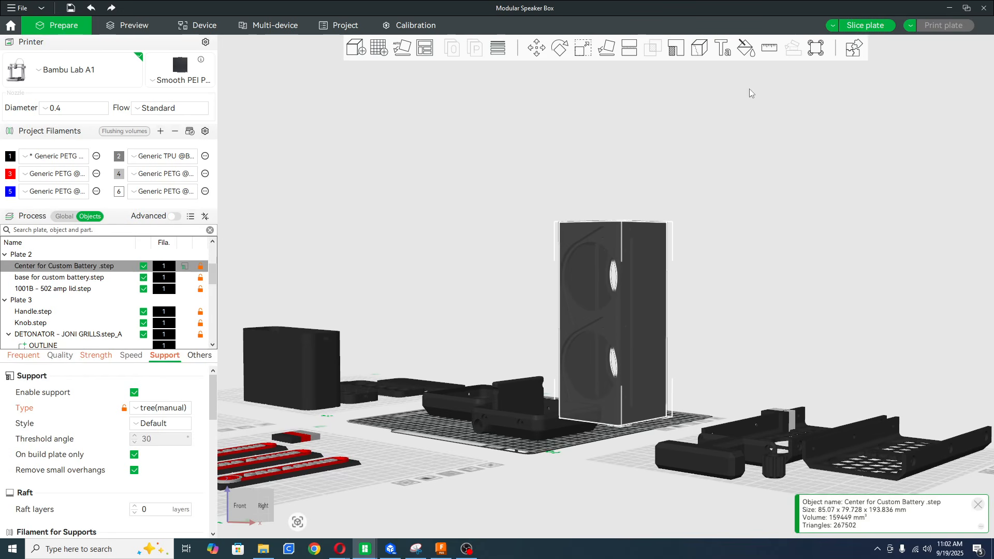
left_click(675, 48)
mouse_move(745, 262)
left_mouse_down()
mouse_move(720, 318)
mouse_move(726, 294)
left_mouse_up()
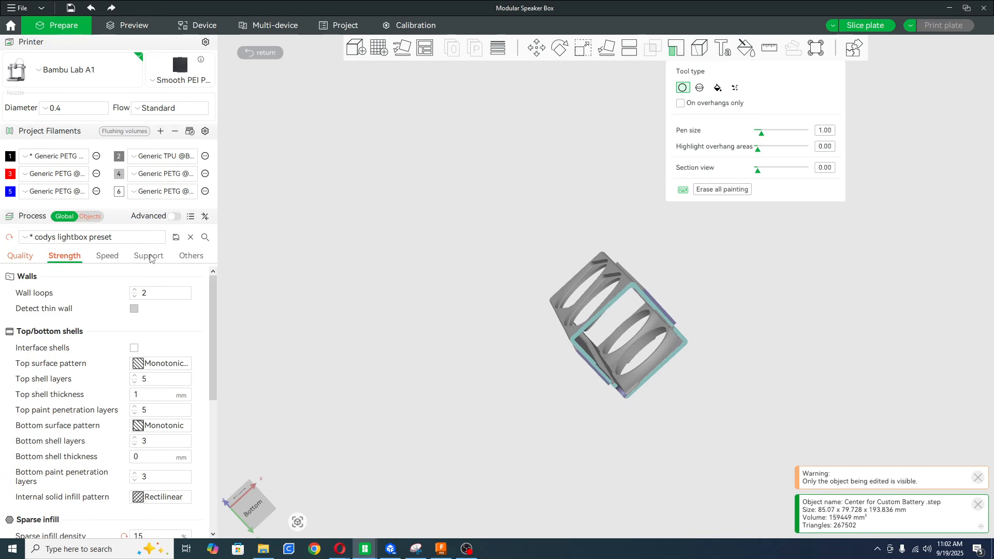
Review the available global support types, keep tree(auto), and leave support painting.
left_click(150, 256)
left_click(160, 308)
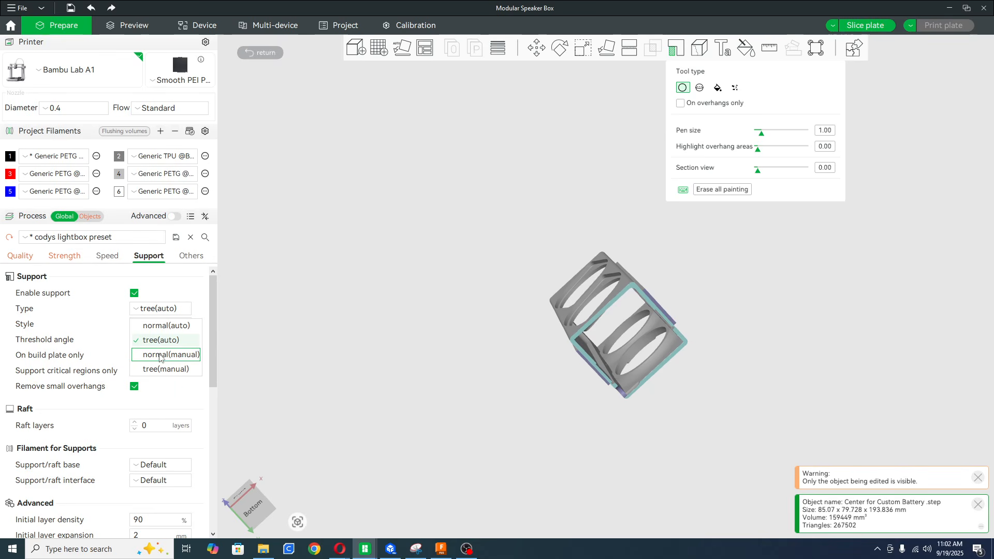
left_click(305, 306)
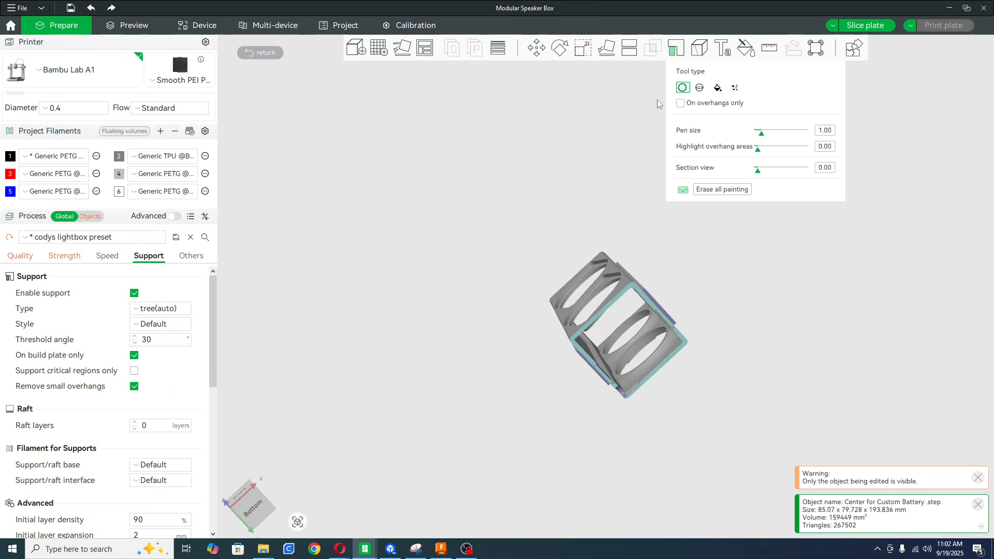
left_click(680, 49)
Add a cube support blocker to the Center for Custom Battery tower on plate 2.
mouse_move(611, 143)
left_mouse_down()
mouse_move(622, 198)
mouse_move(613, 220)
left_mouse_up()
scroll(613, 220, "down", 5)
right_click_drag(654, 326, 660, 391)
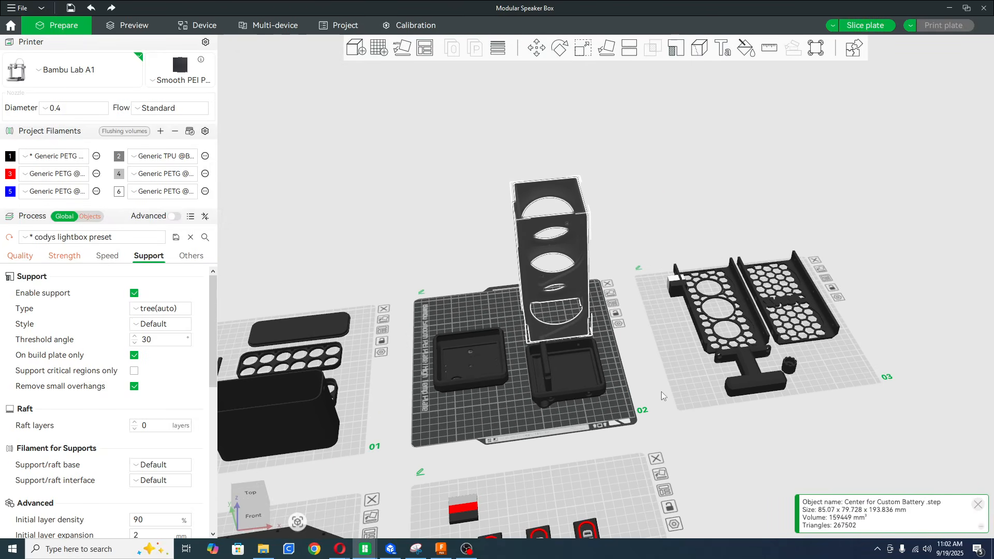
left_click_drag(660, 392, 654, 382)
scroll(651, 368, "up", 8)
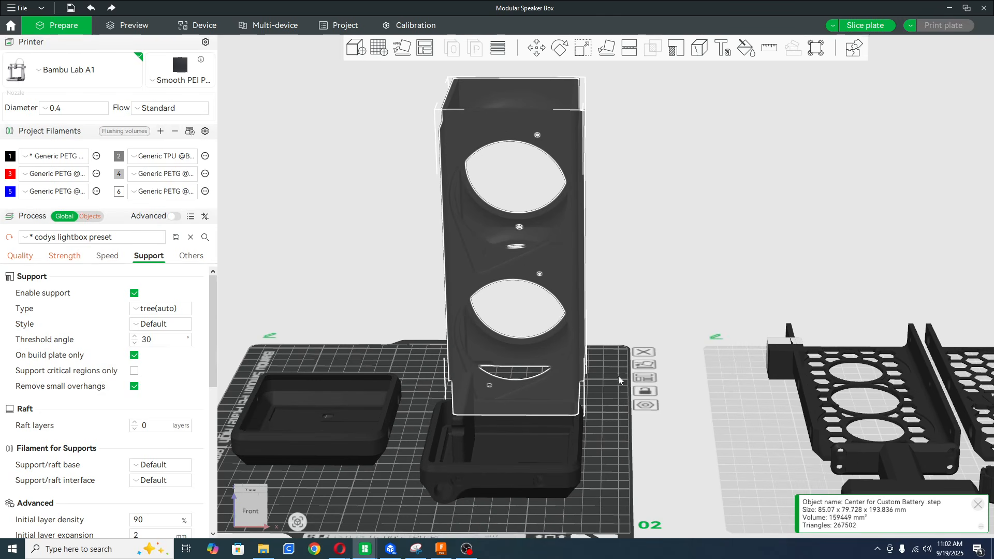
right_click(564, 353)
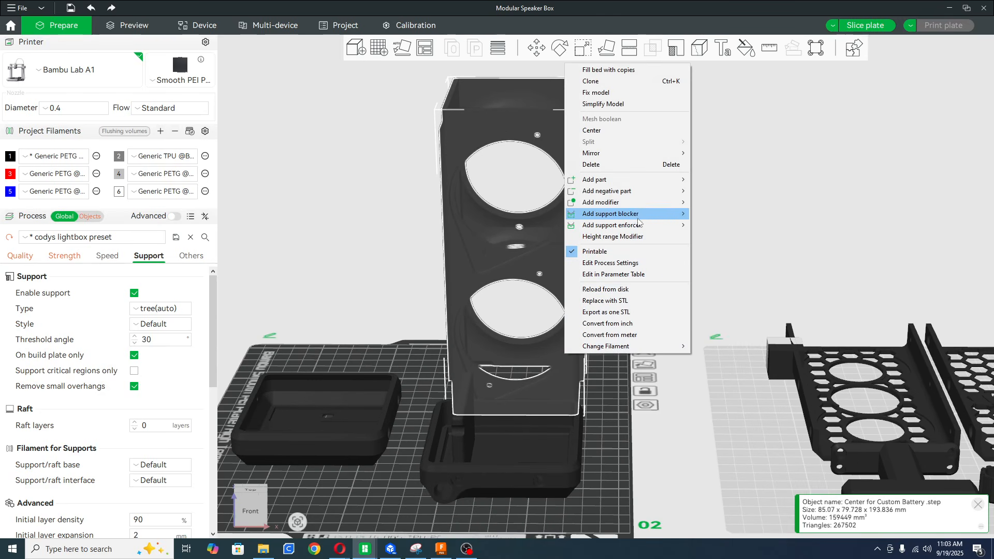
mouse_move(638, 217)
left_click(712, 228)
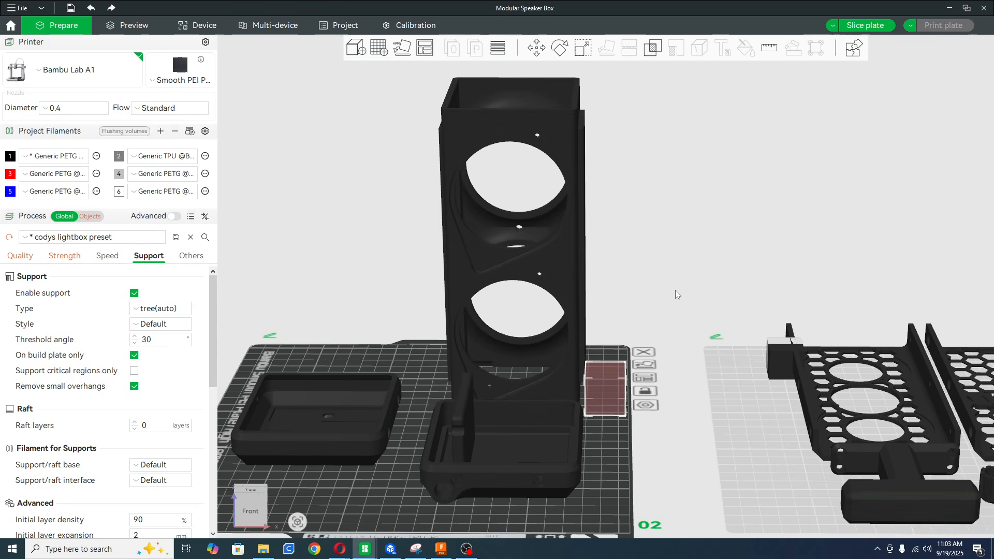
Stretch the support blocker to about 145.21 mm in X and 72.24 mm in Z, and move it across the tower.
left_click_drag(595, 396, 621, 311)
key("s")
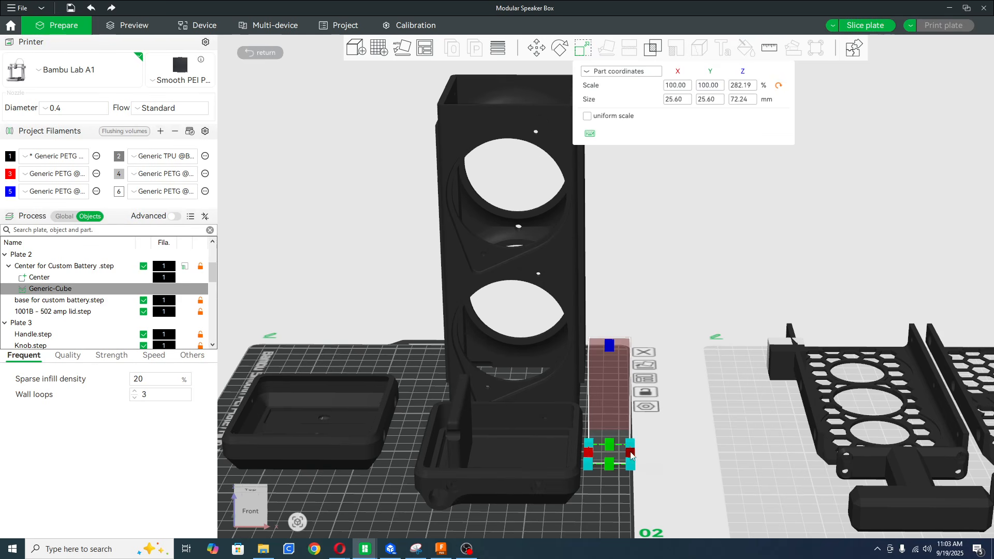
left_click_drag(630, 462, 730, 469)
left_click_drag(617, 399, 535, 398)
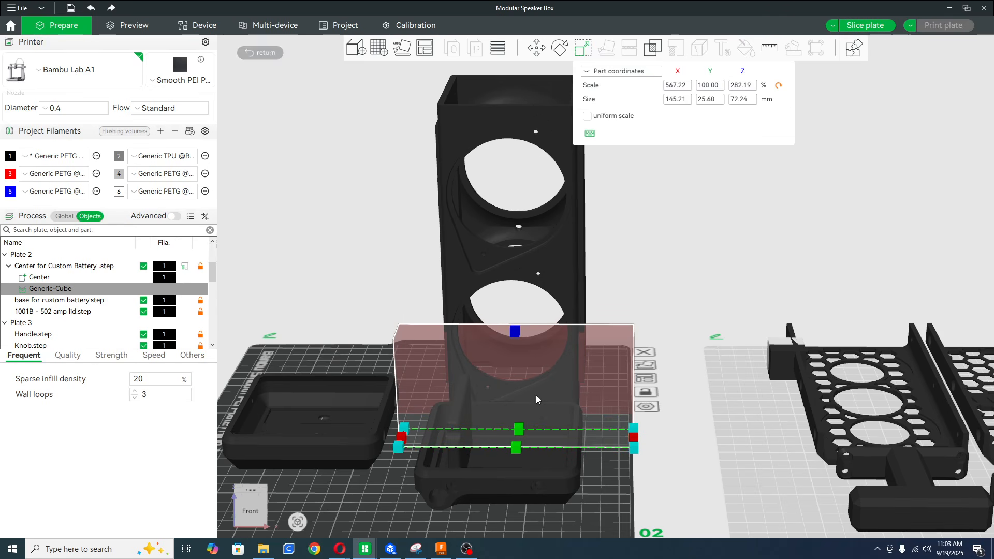
Position the support blocker across the tower's upper round opening, at about Y -21.27 mm and Z 54.05 mm.
left_click(535, 45)
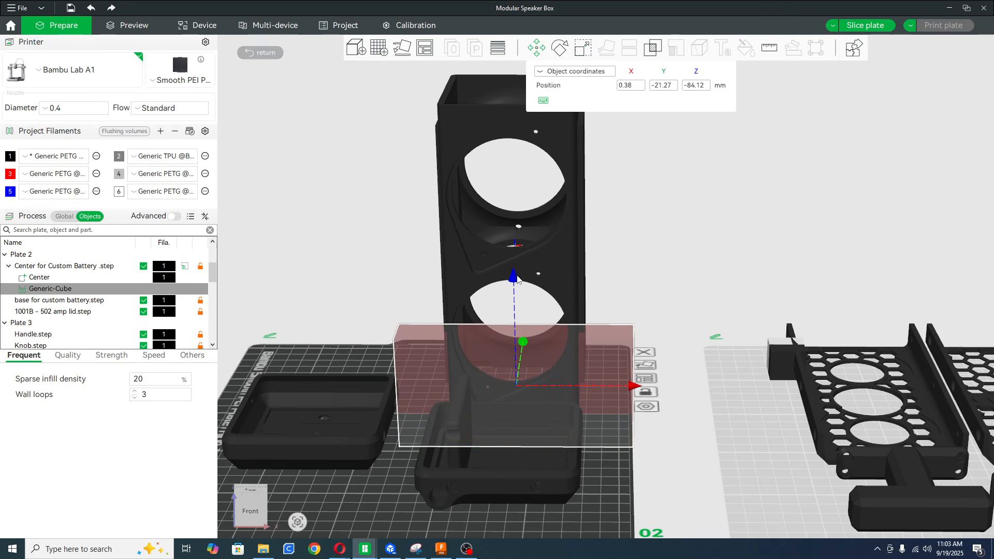
left_click_drag(517, 279, 517, 65)
left_click_drag(311, 278, 383, 245)
left_click_drag(272, 150, 288, 152)
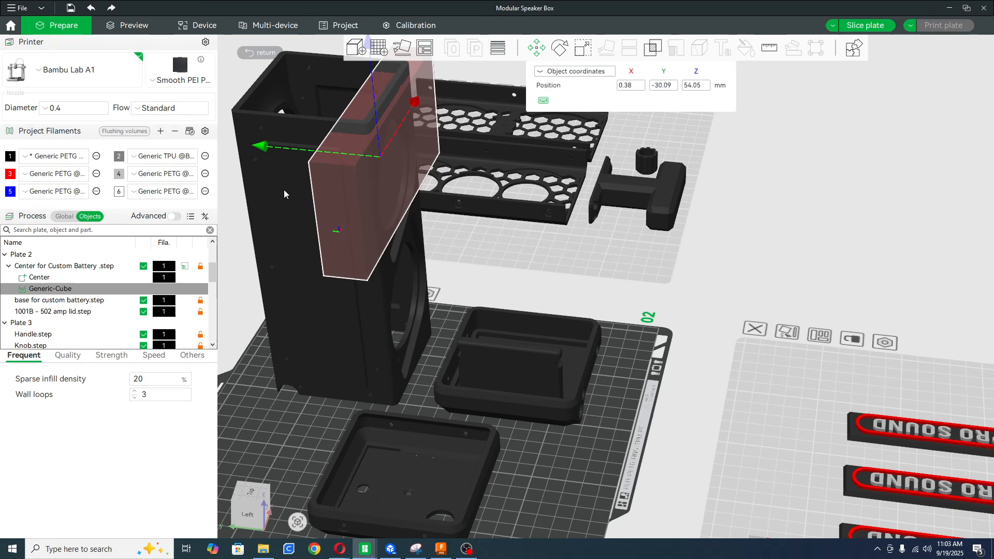
key("Up")
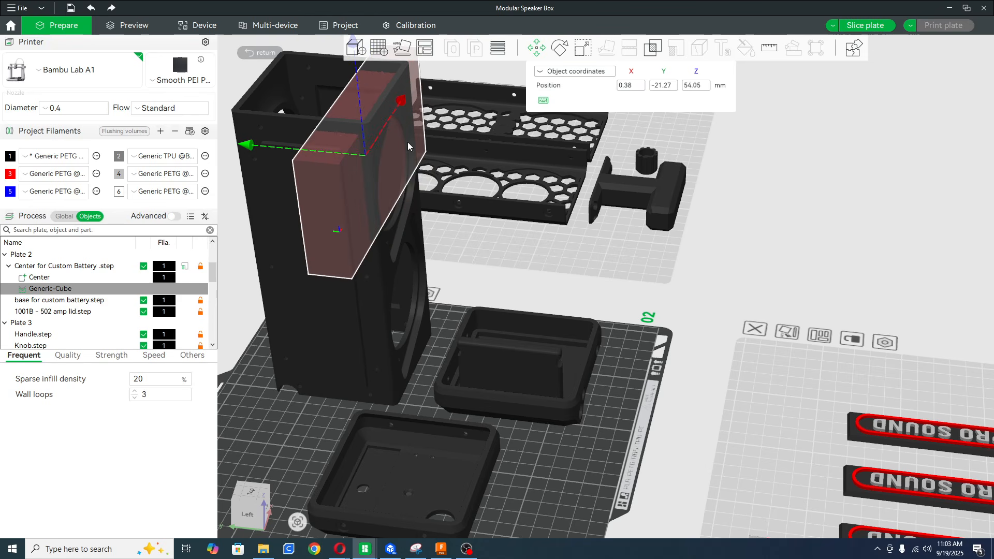
Switch to the 6s1p_ project window and show its speaker buddy model on the plate in the editing view.
mouse_move(371, 553)
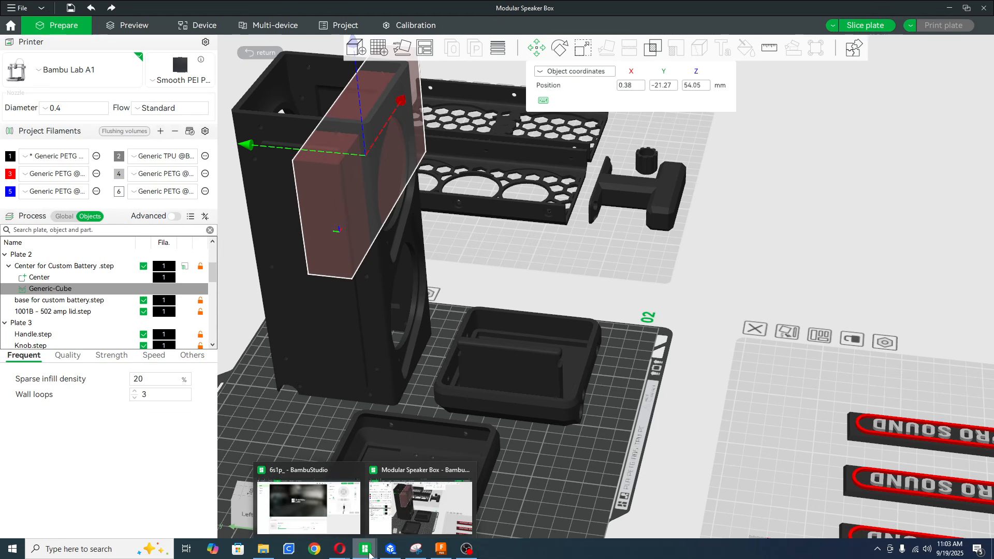
left_click(315, 497)
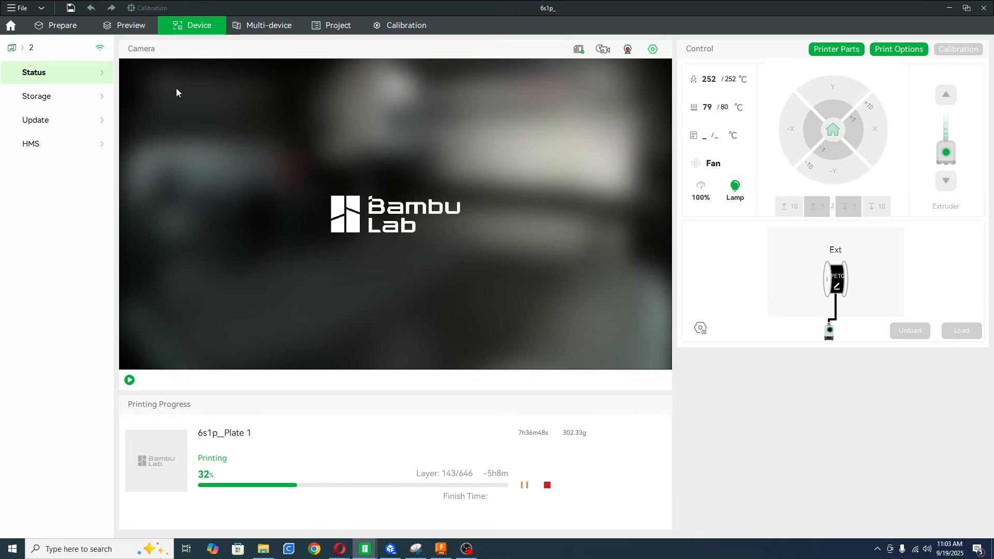
left_click(64, 25)
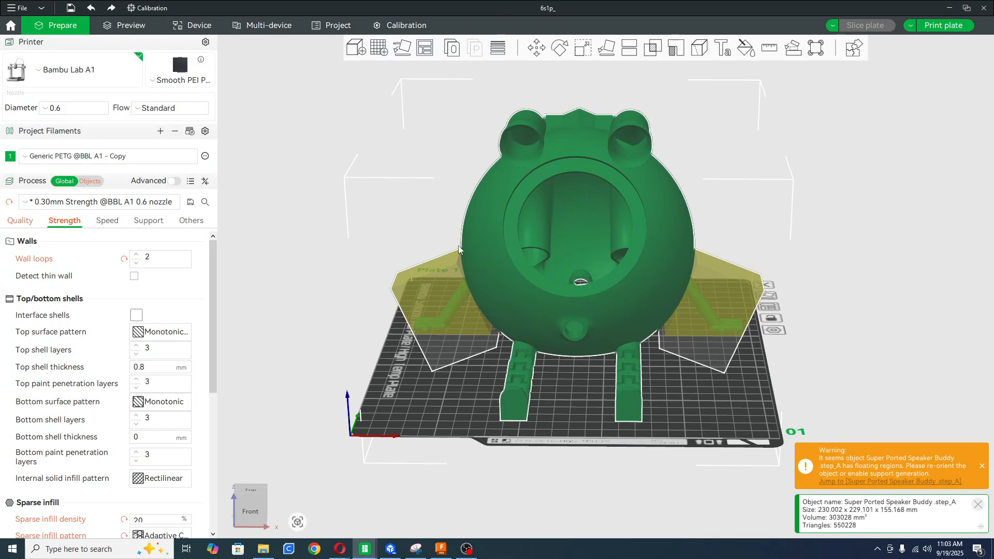
left_click(706, 394)
left_click_drag(707, 392, 723, 376)
Look through the support enforcer and modifier shapes that can be added to the Super Ported Speaker Buddy object.
left_click(647, 289)
right_click(648, 293)
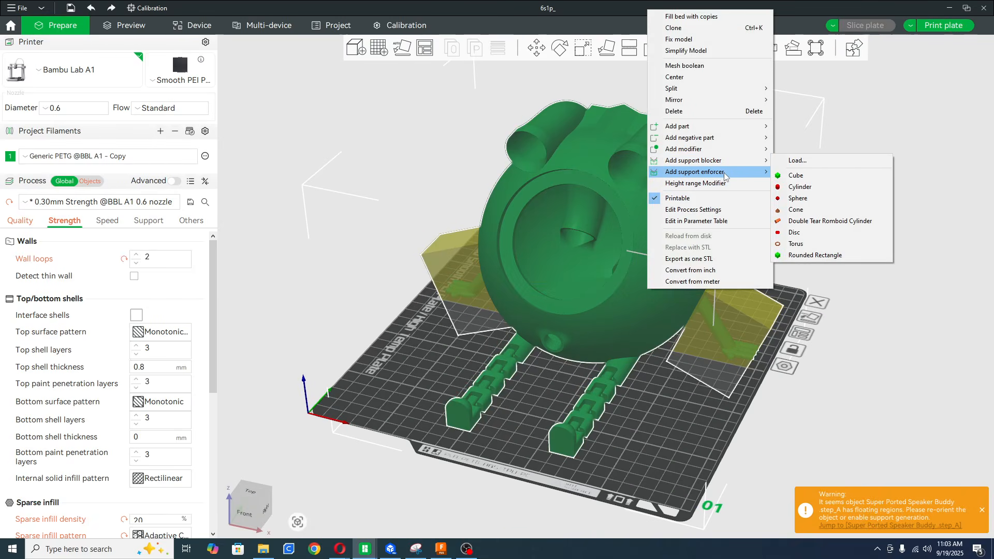
mouse_move(691, 150)
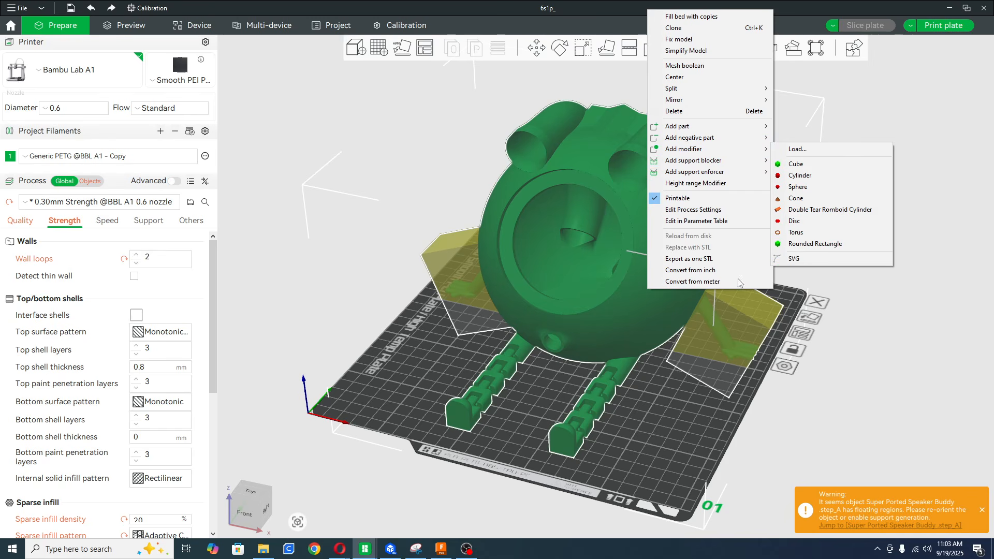
left_click(657, 414)
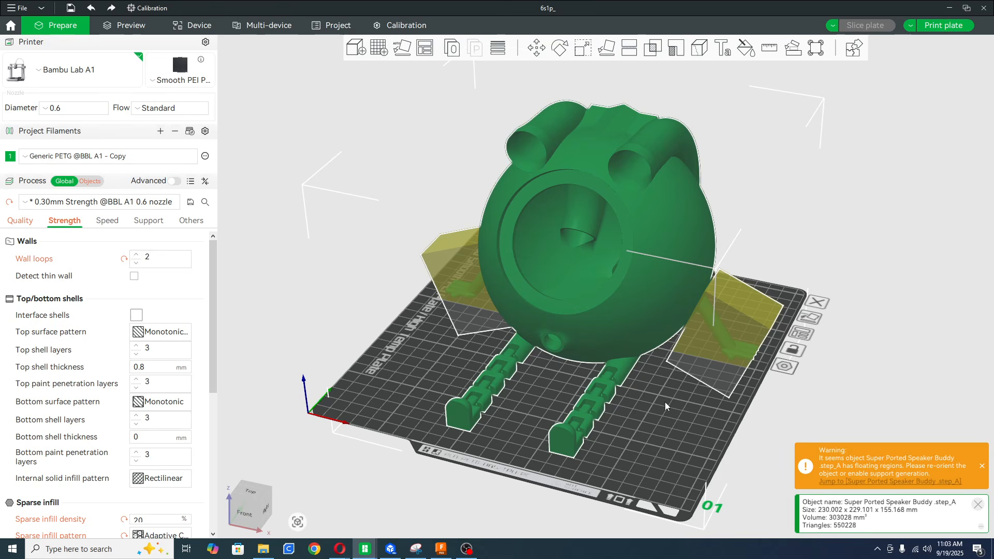
Show the object-specific print settings of the modifier cube around the speaker buddy's right-hand arm.
left_click(752, 304)
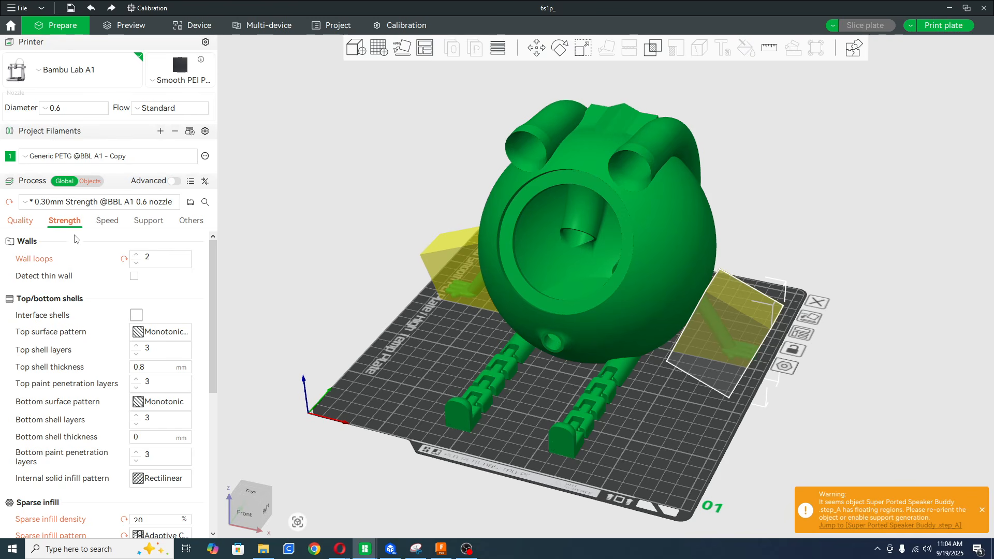
left_click(91, 180)
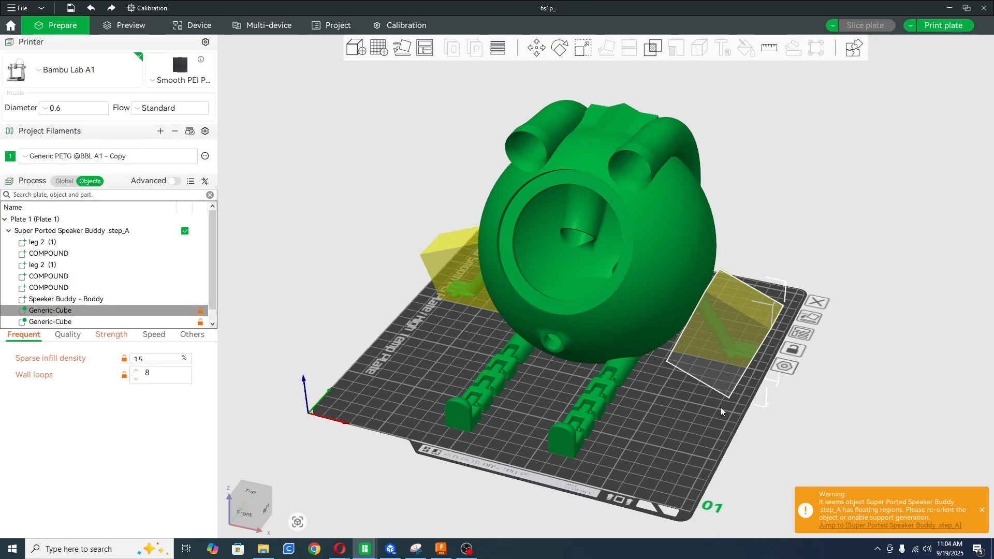
Review how a cube modifier is added to the whole speaker buddy object, and leave the object without adding one.
left_click(665, 259)
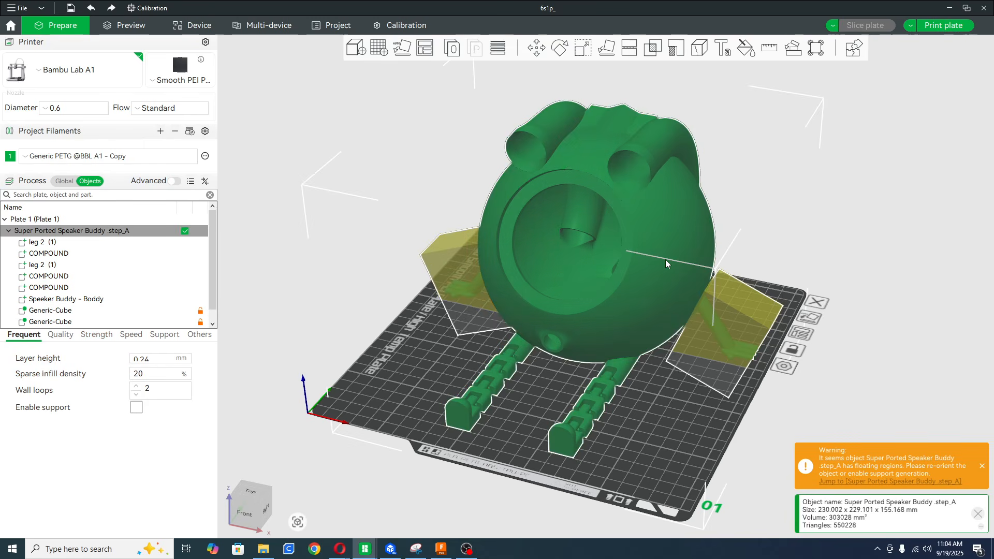
right_click(665, 259)
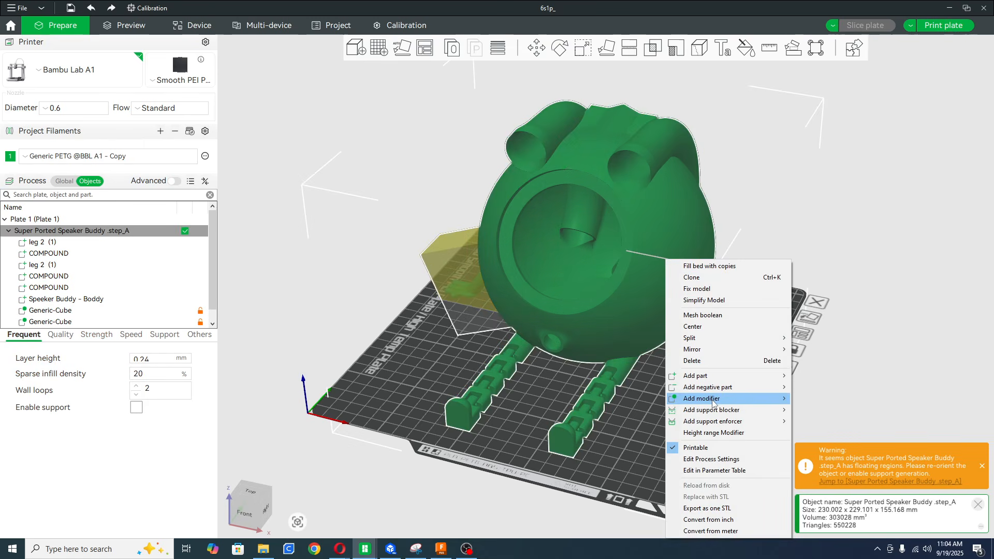
mouse_move(715, 400)
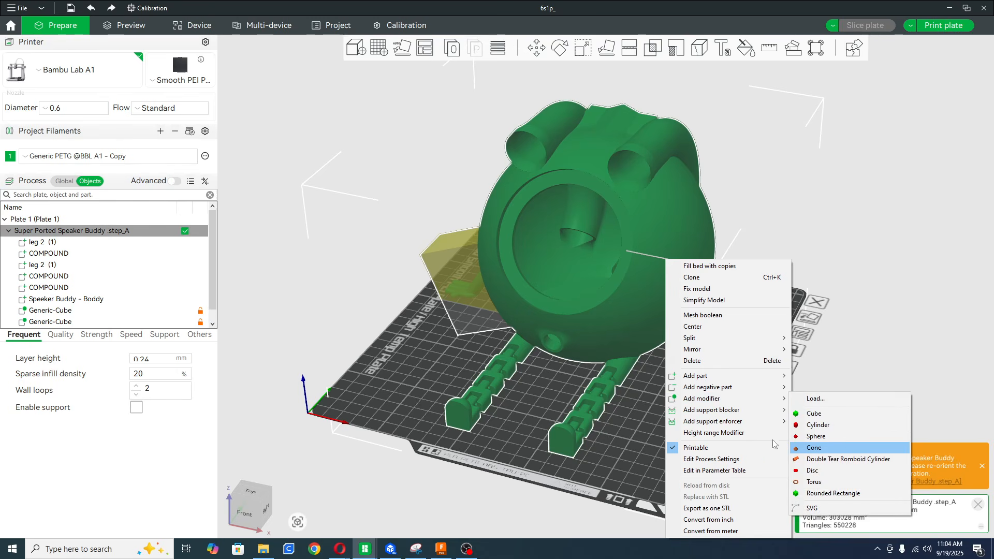
left_click(813, 413)
left_click(645, 433)
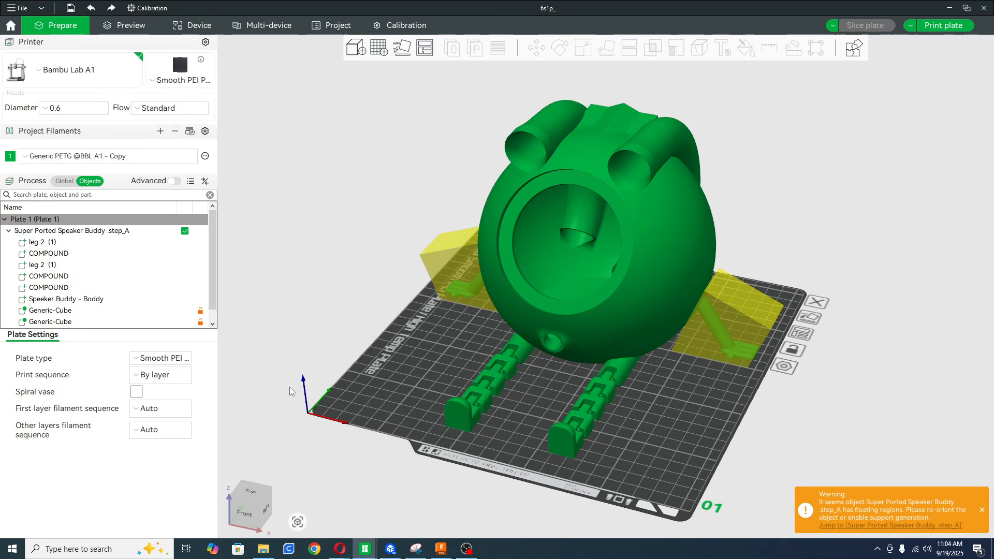
Compare the infill density and wall loops of the arm's modifier cube with those of the whole speaker buddy.
left_click(69, 311)
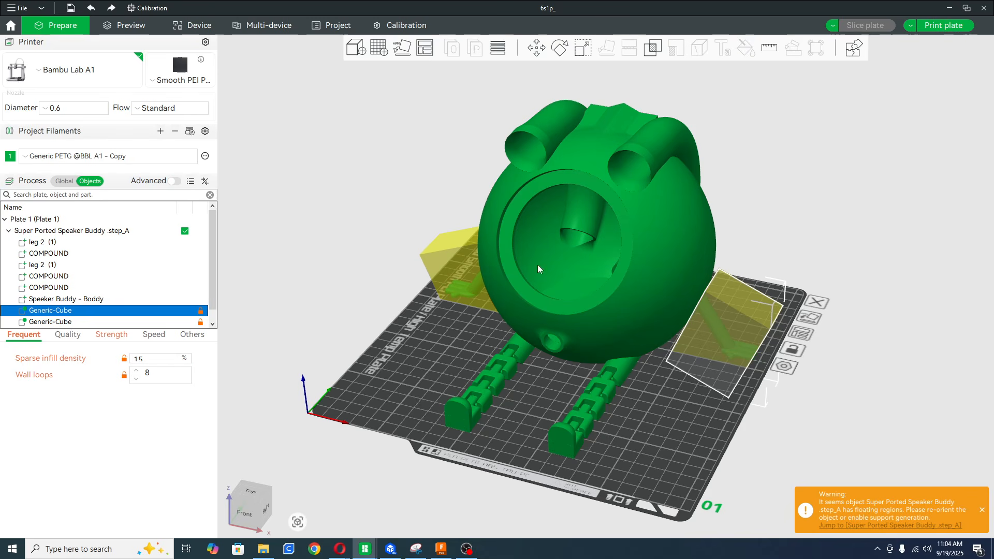
left_click(619, 251)
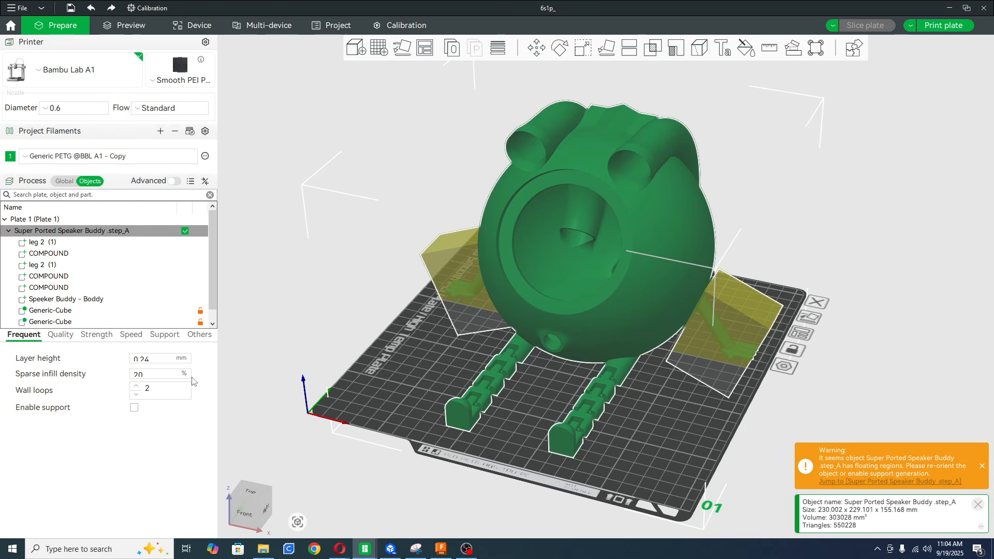
left_click(67, 315)
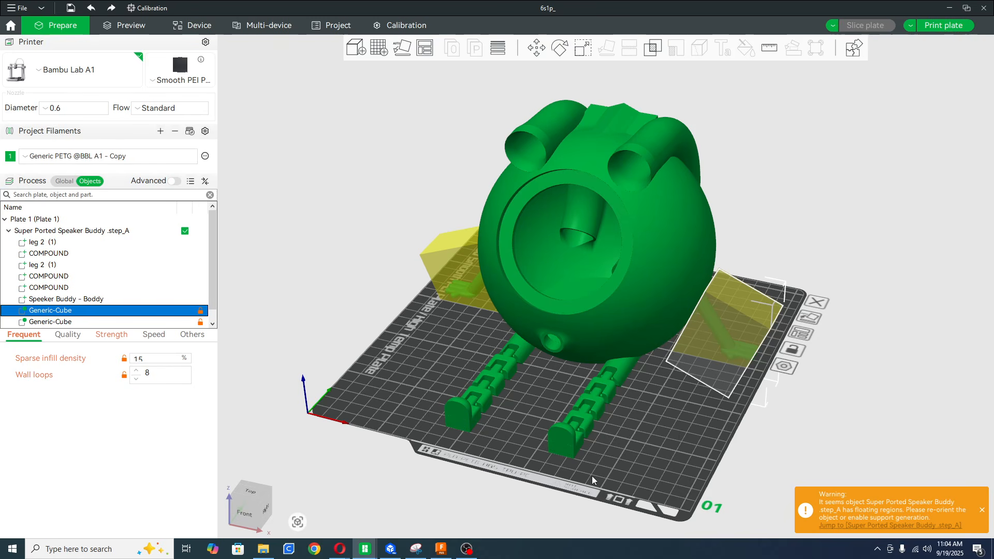
left_click_drag(598, 461, 623, 414)
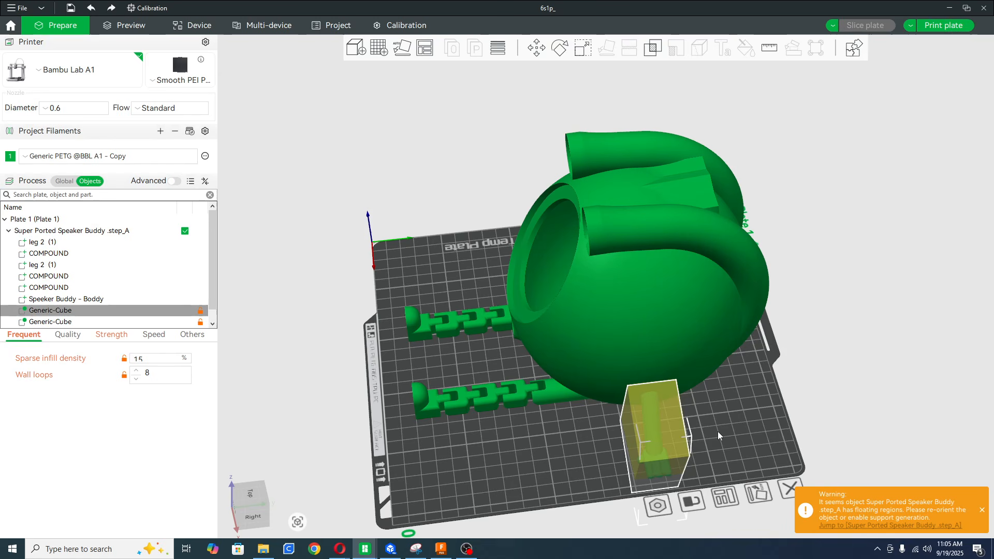
left_click(595, 458)
Preview the sliced speaker buddy and cut the layer view down to layer 93 to expose the arm's cross-section.
left_click(125, 25)
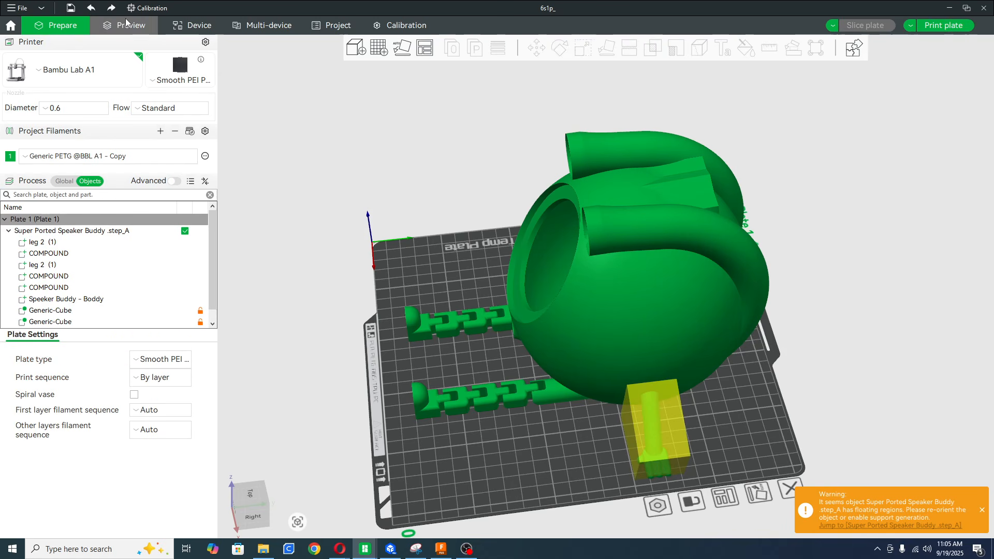
left_click_drag(616, 441, 638, 423)
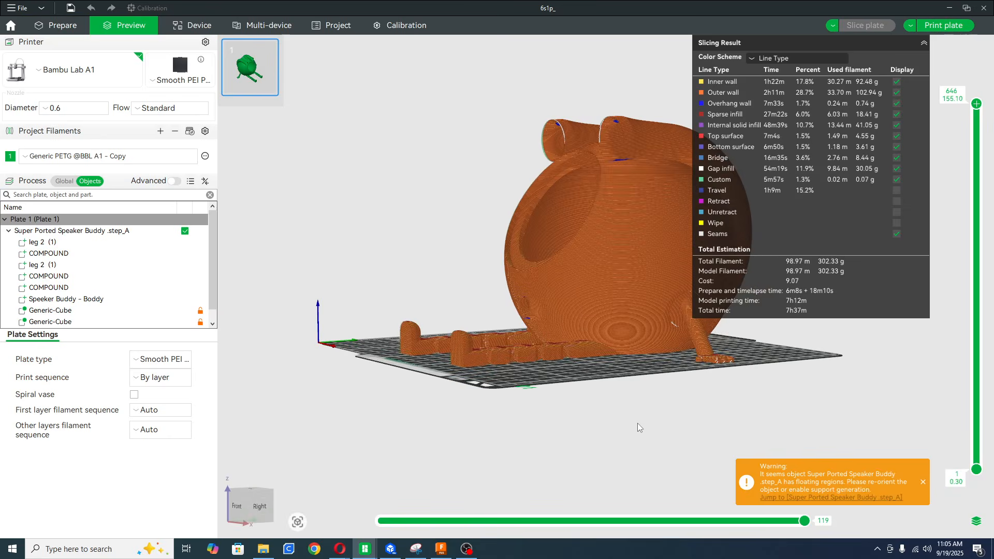
scroll(637, 423, "up", 6)
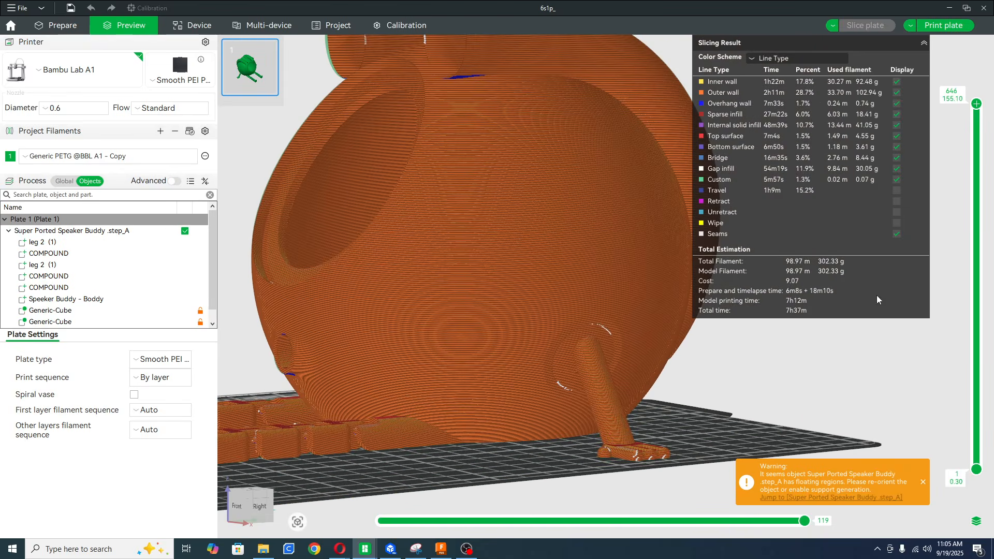
left_click_drag(976, 103, 974, 422)
left_click_drag(828, 403, 856, 442)
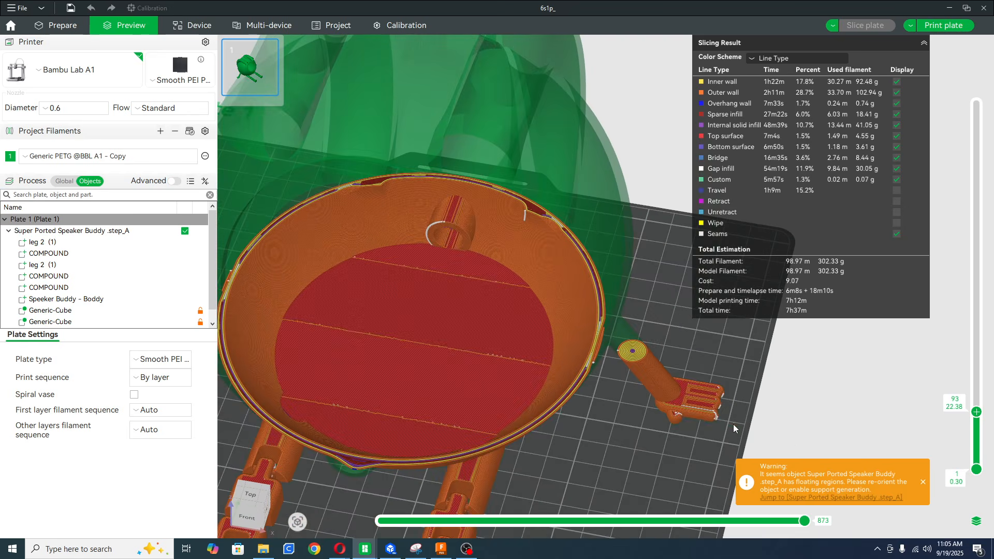
Examine the walls where the arm meets the body at layer 139, and return to the editing view.
scroll(681, 417, "up", 5)
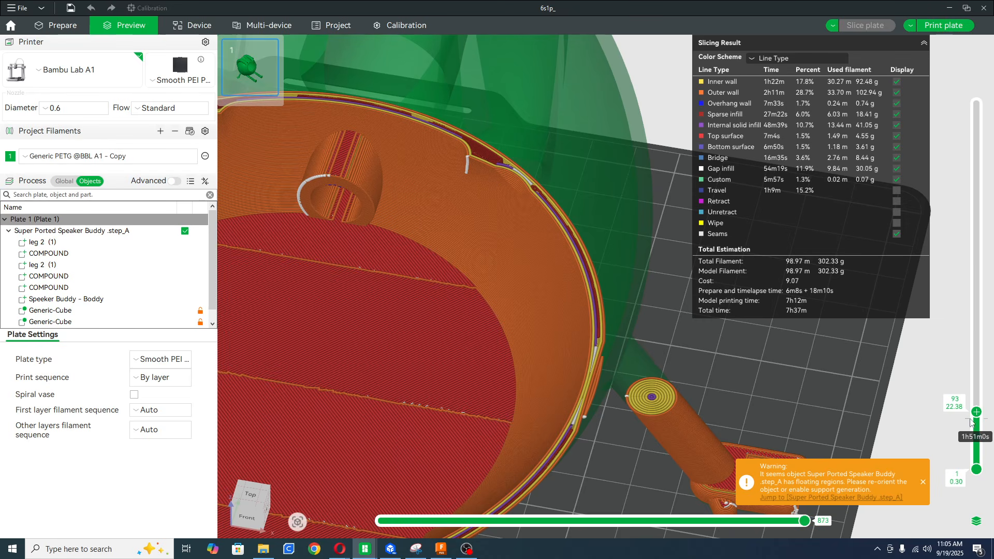
left_click_drag(976, 412, 946, 387)
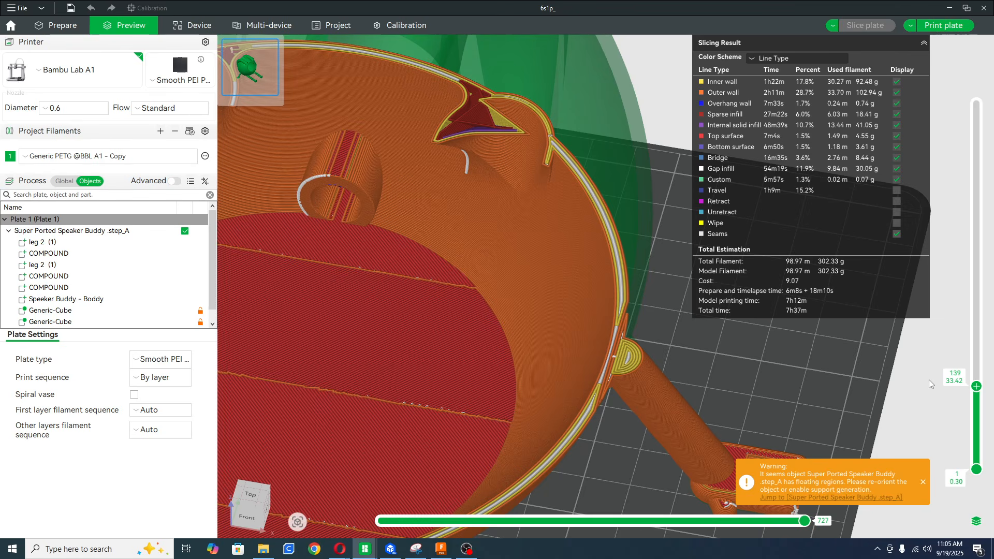
scroll(734, 381, "down", 10)
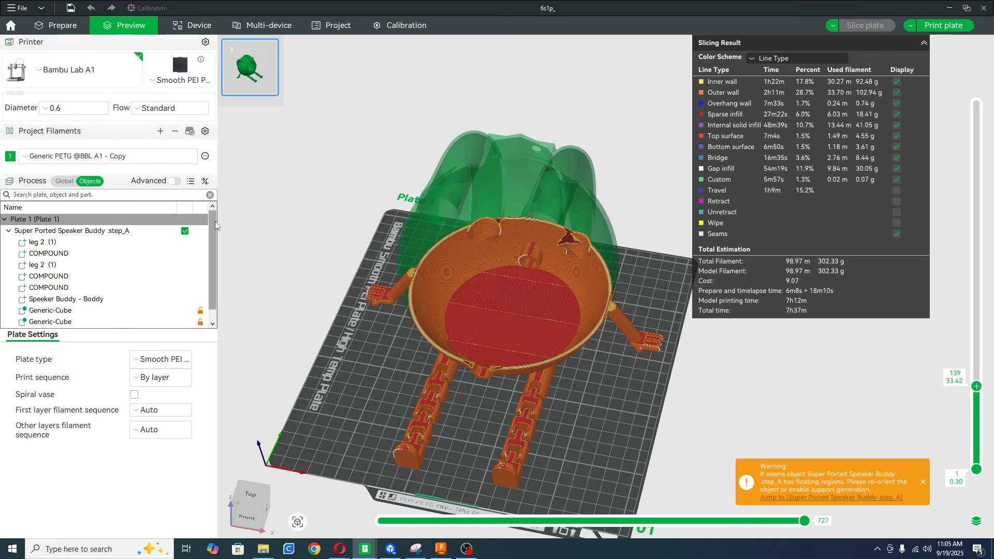
left_click(46, 27)
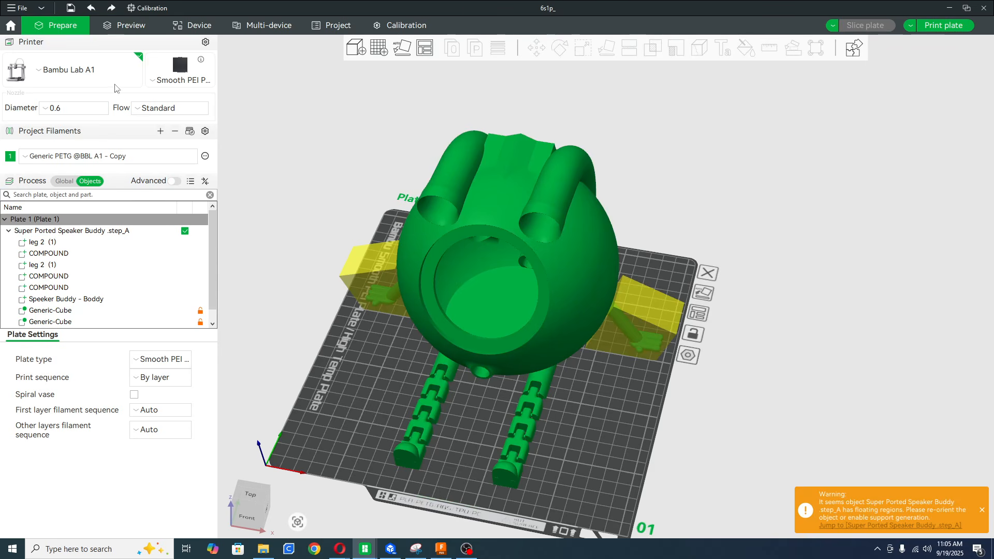
mouse_move(585, 429)
left_mouse_down()
mouse_move(609, 401)
mouse_move(592, 338)
mouse_move(589, 430)
left_mouse_up()
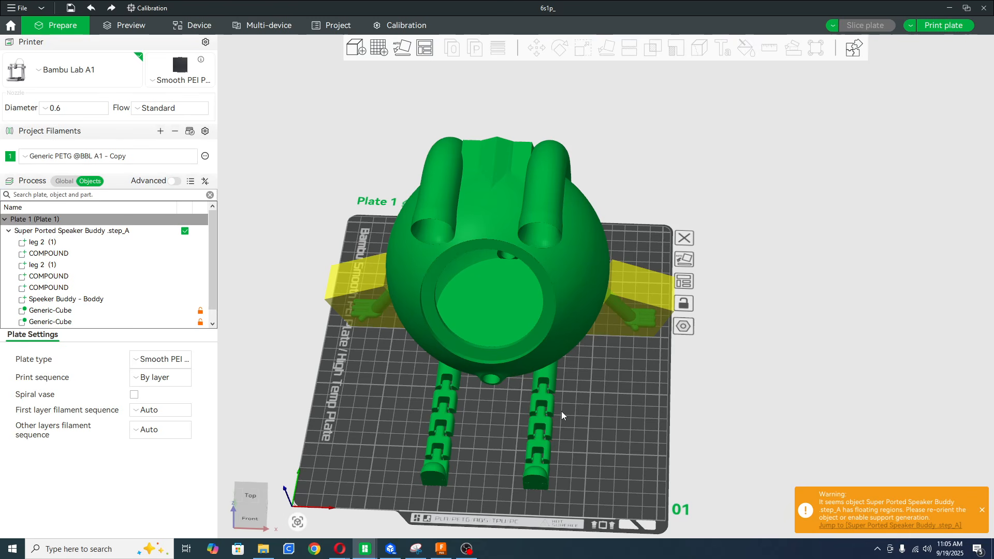